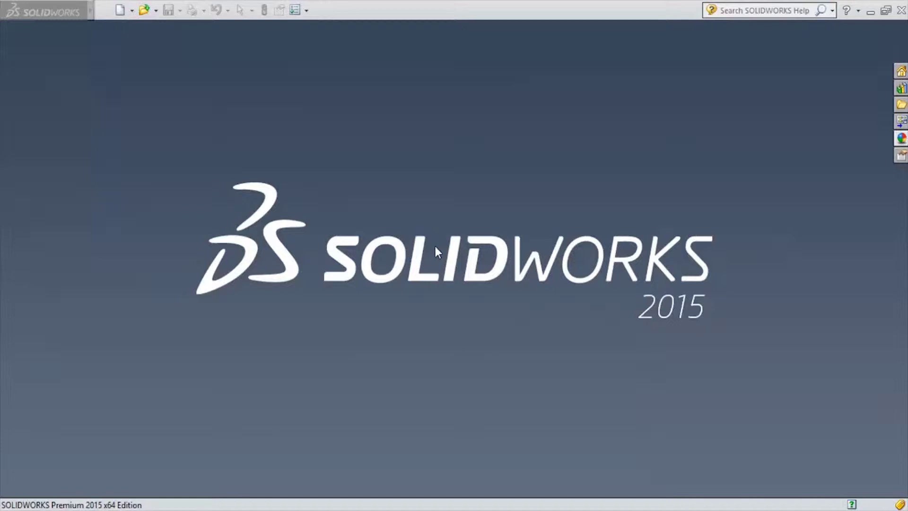
# Create a new part and start a sketch on the Top Plane
pyautogui.click(119, 11)
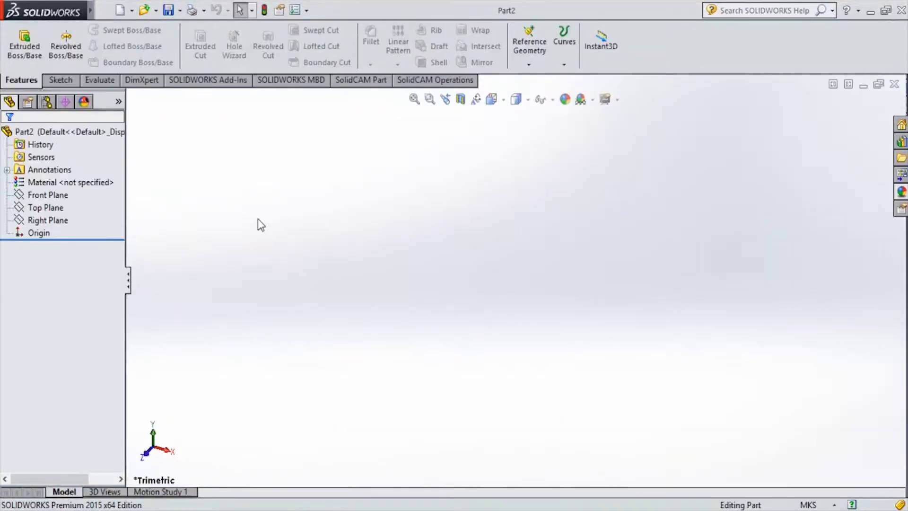
pyautogui.click(61, 80)
pyautogui.click(22, 196)
pyautogui.click(31, 209)
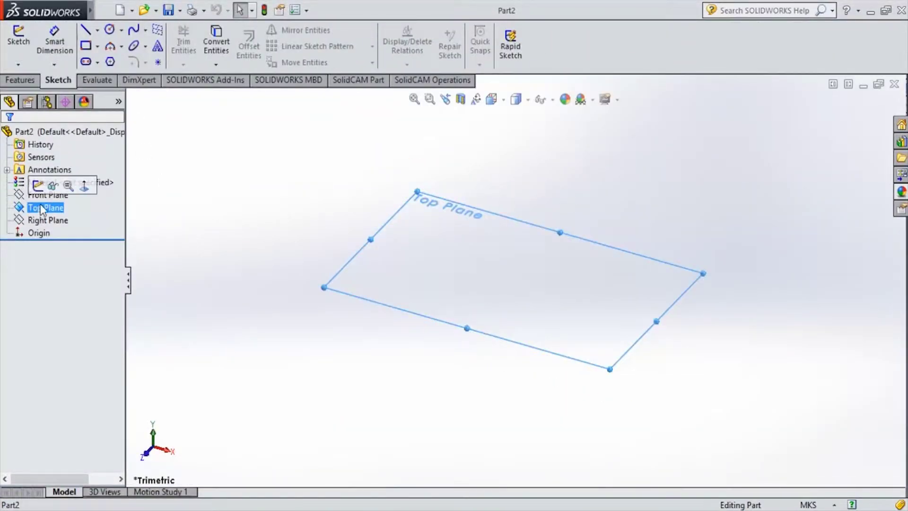
pyautogui.click(36, 186)
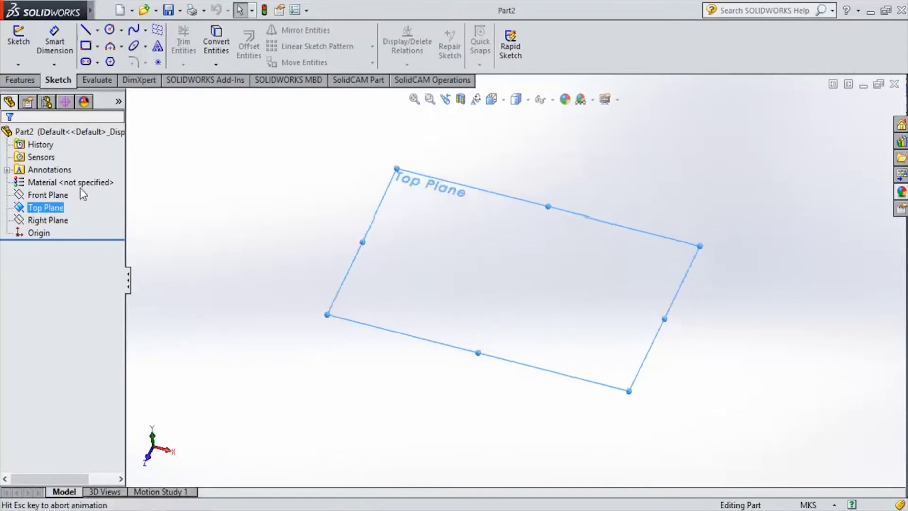
# Draw a corner rectangle spanning the origin
pyautogui.click(87, 45)
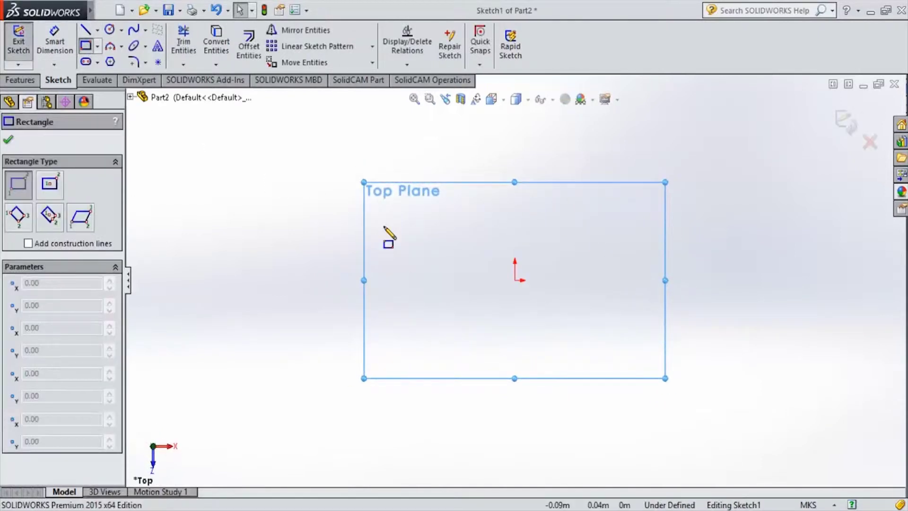
pyautogui.click(461, 233)
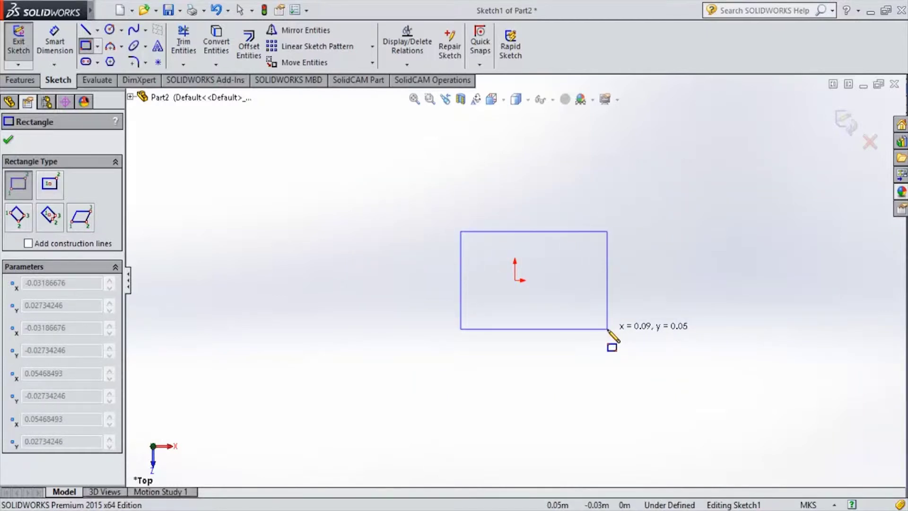
pyautogui.click(608, 328)
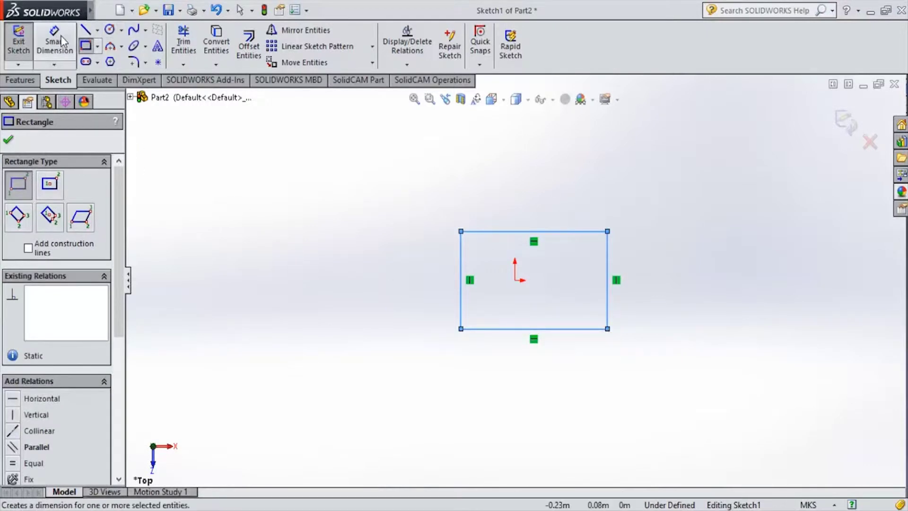
pyautogui.click(55, 40)
pyautogui.click(462, 279)
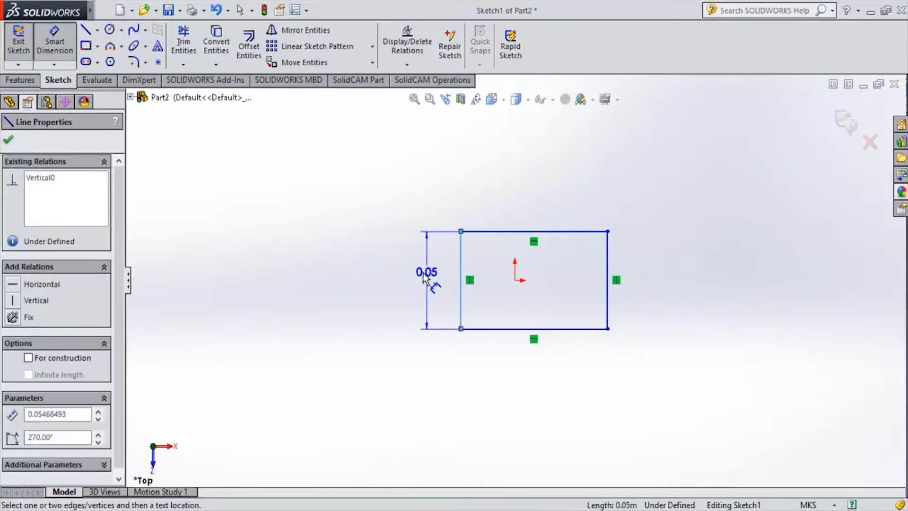
pyautogui.click(421, 278)
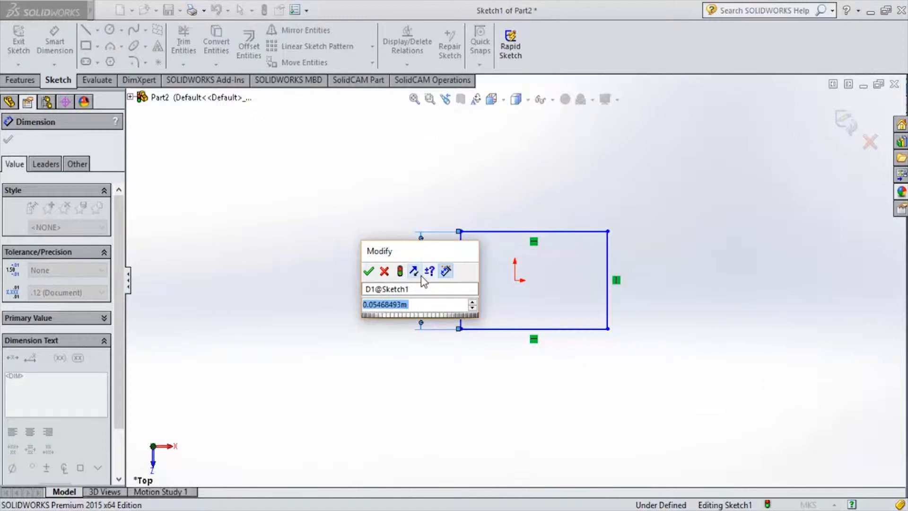
pyautogui.write('287')
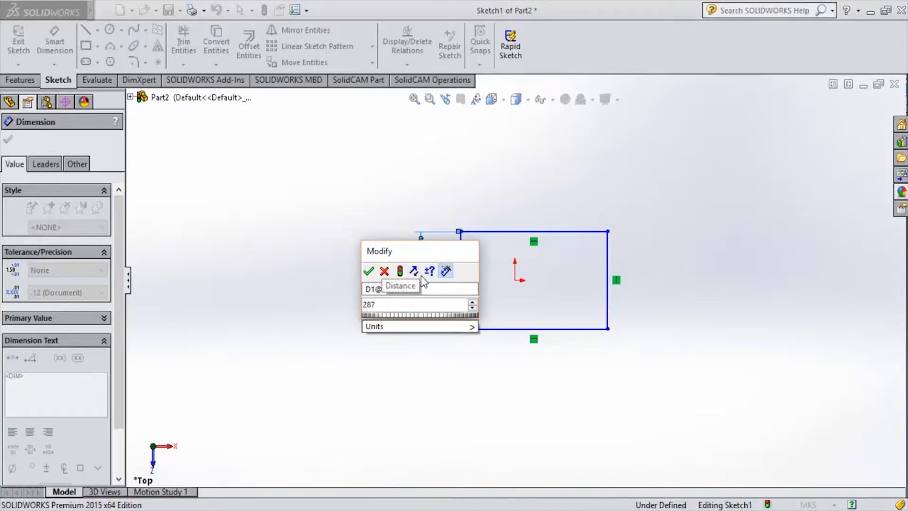
pyautogui.press('BackSpace')
pyautogui.press('BackSpace')
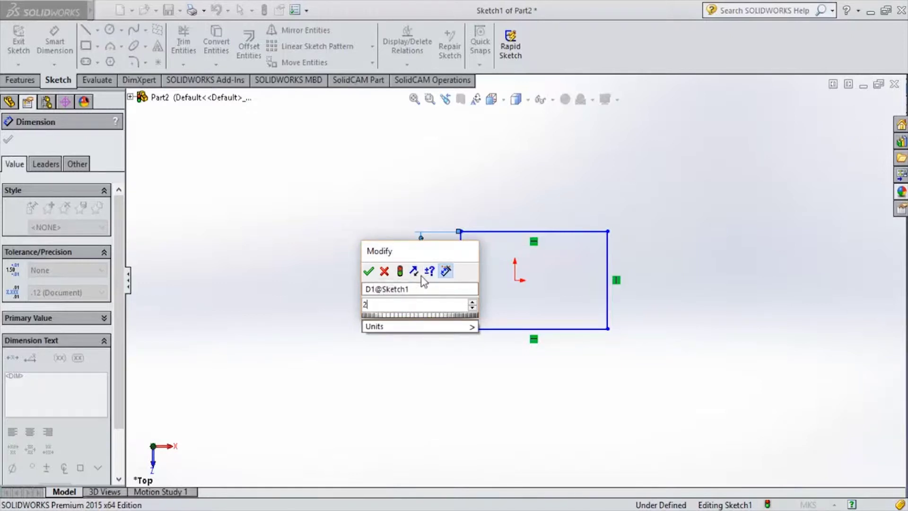
pyautogui.write('7')
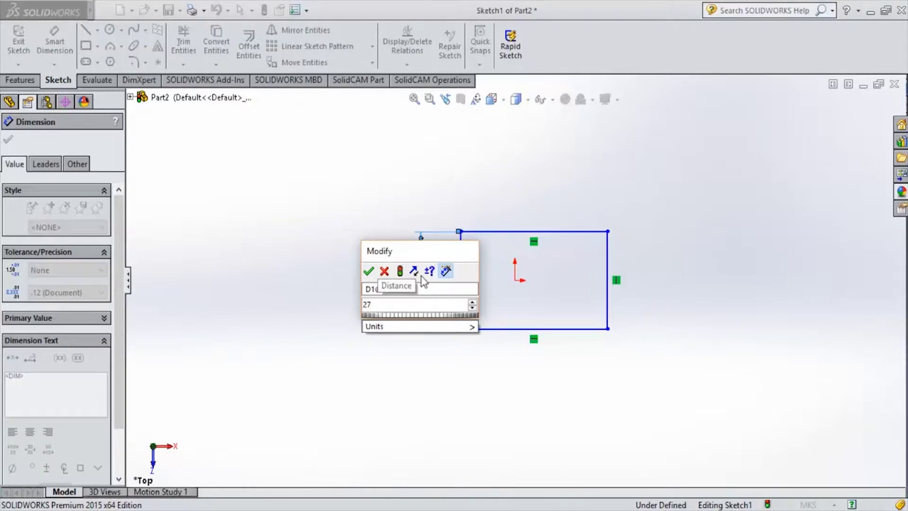
pyautogui.write('4')
pyautogui.press('Return')
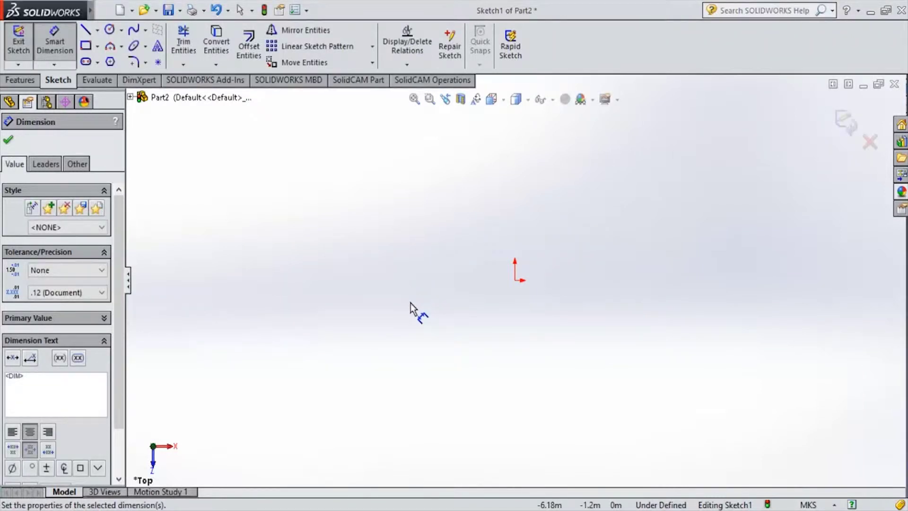
pyautogui.press('Escape')
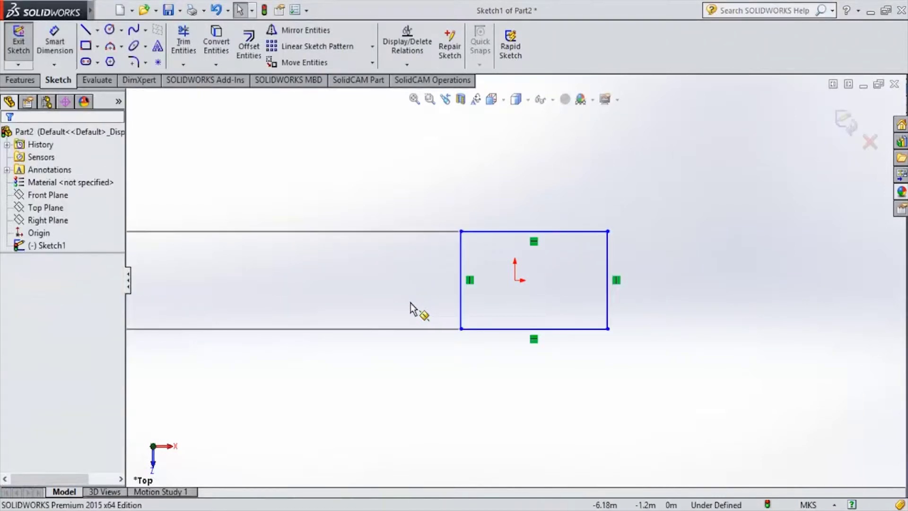
pyautogui.click(355, 312)
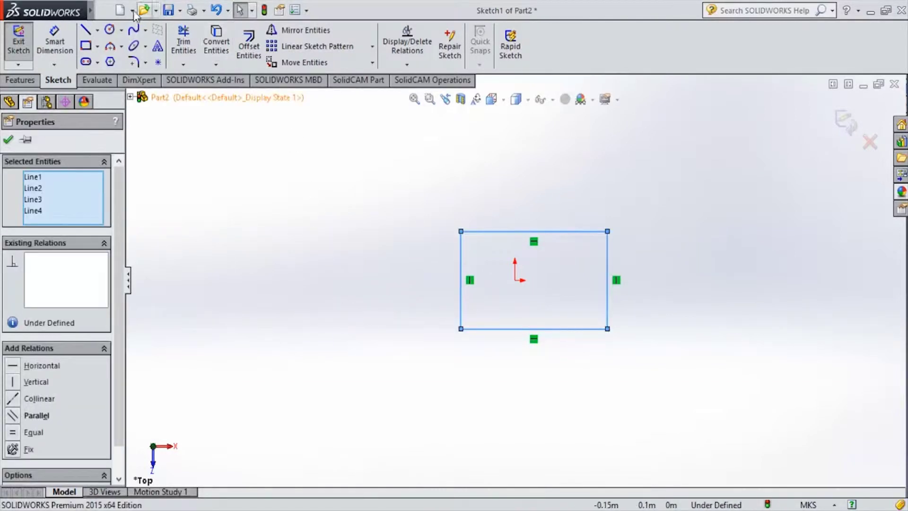
# Set the document unit system to MMGS (millimetre, gram, second)
pyautogui.click(212, 10)
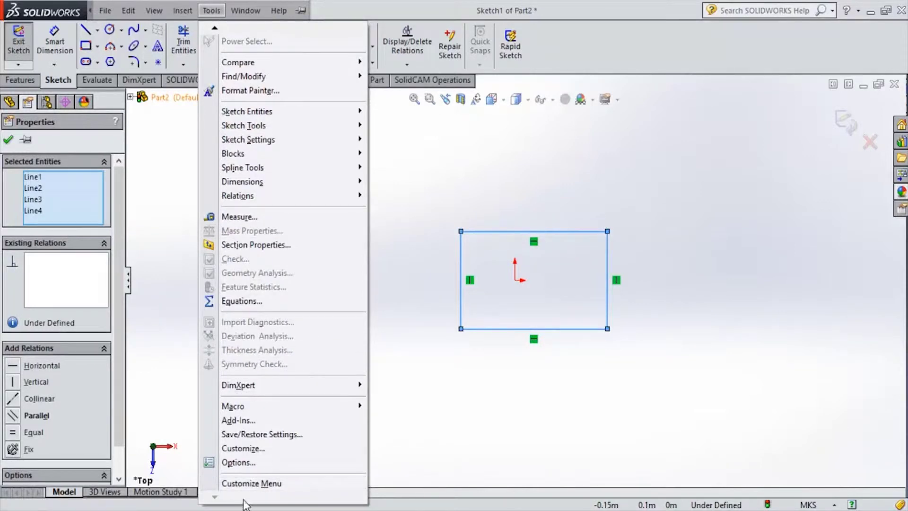
pyautogui.click(239, 462)
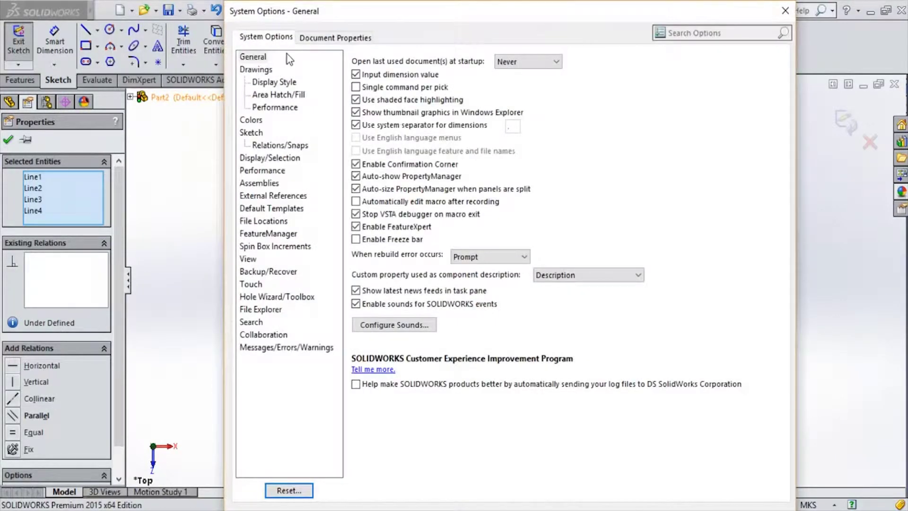
pyautogui.click(319, 38)
pyautogui.click(253, 146)
pyautogui.click(364, 104)
pyautogui.click(364, 93)
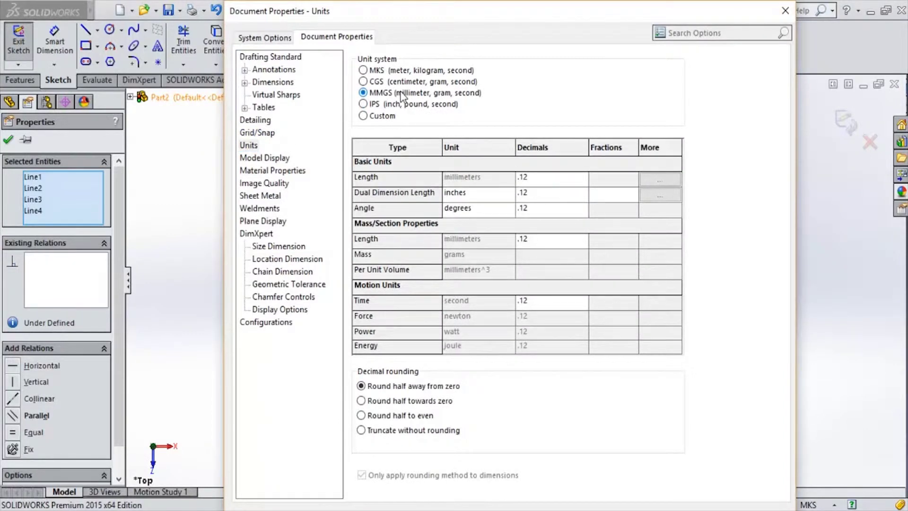
pyautogui.press('Return')
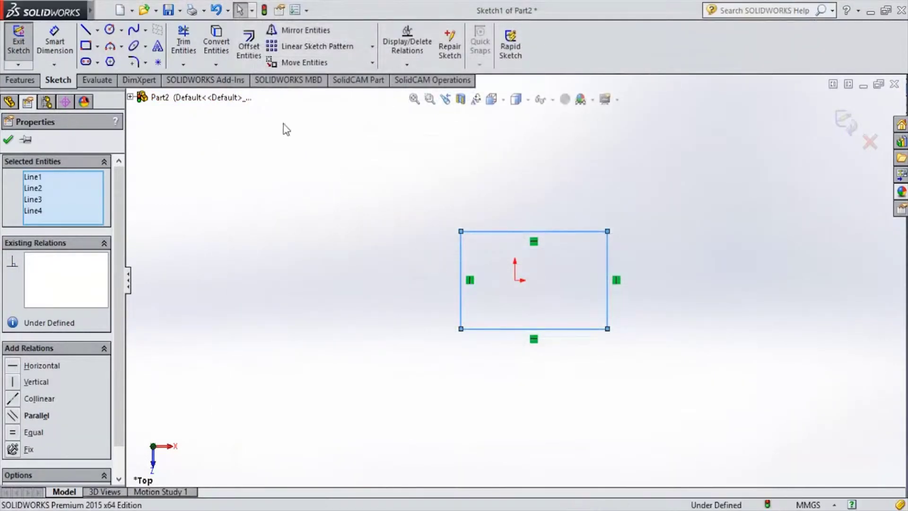
# Dimension the rectangle's left edge to a 274 mm height
pyautogui.click(54, 42)
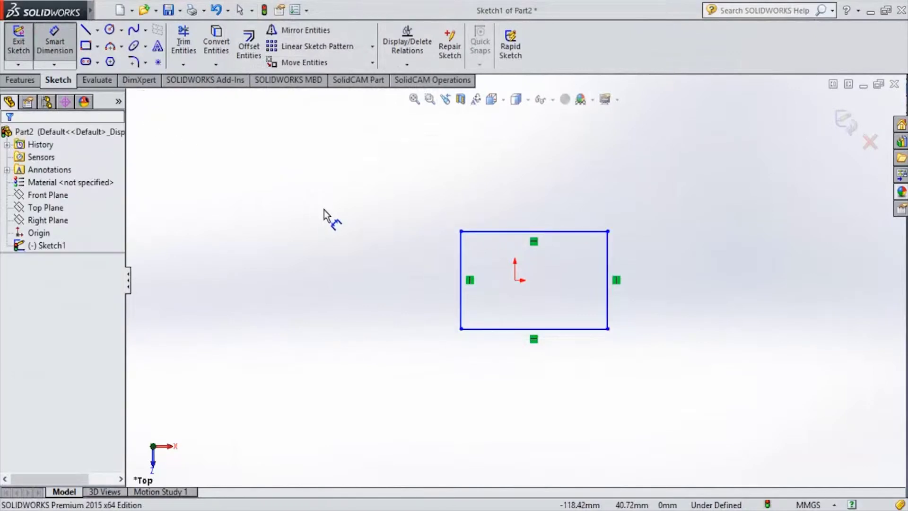
pyautogui.click(461, 272)
pyautogui.click(421, 283)
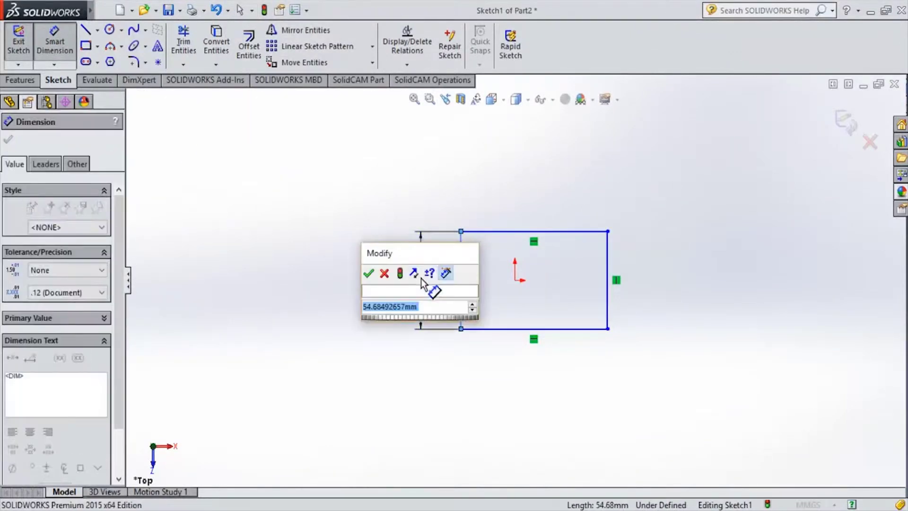
pyautogui.write('27')
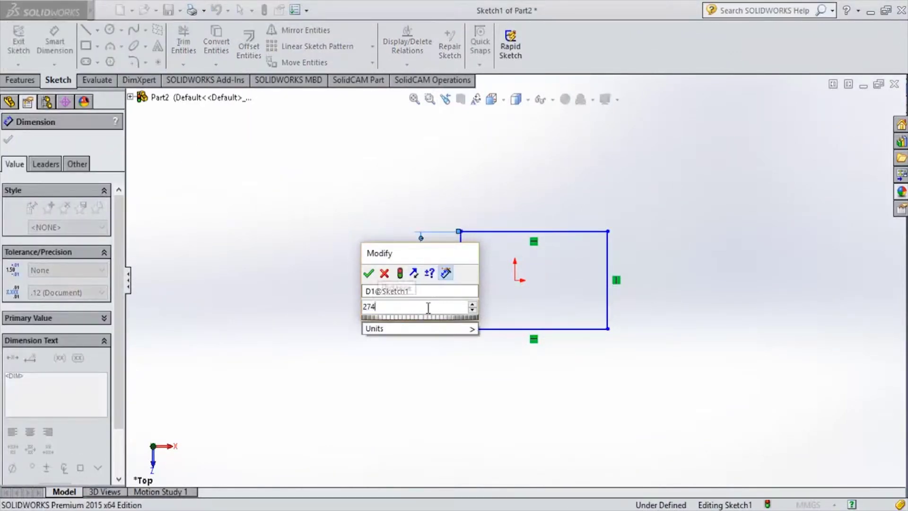
pyautogui.write('4')
pyautogui.press('Return')
# Dimension the rectangle's top edge to a 600 mm width
pyautogui.click(511, 232)
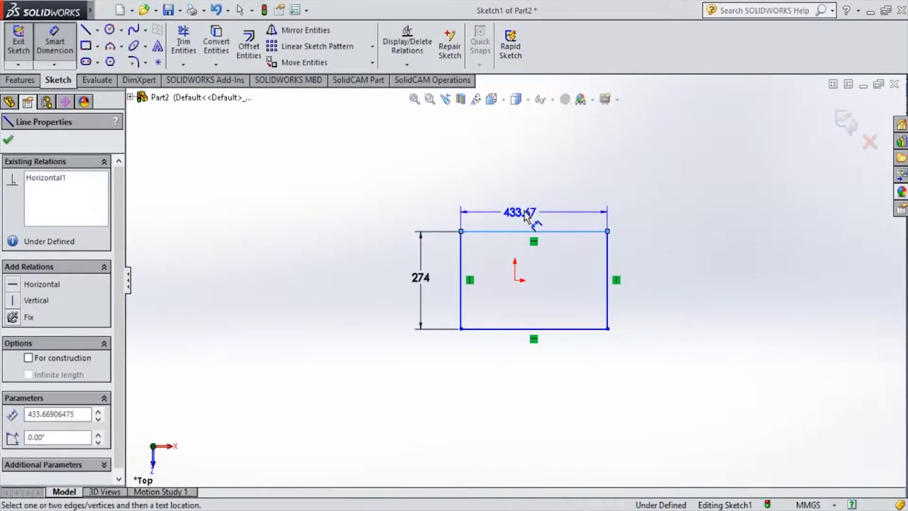
pyautogui.click(529, 199)
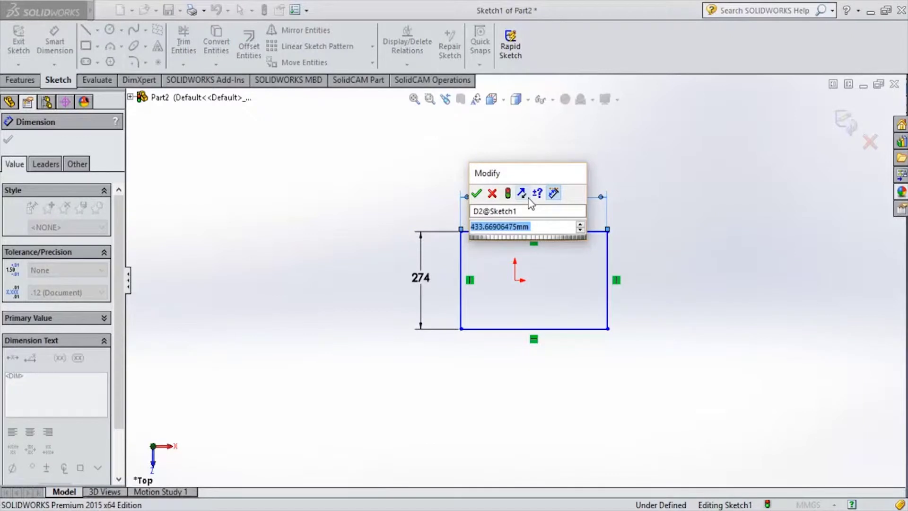
pyautogui.write('600')
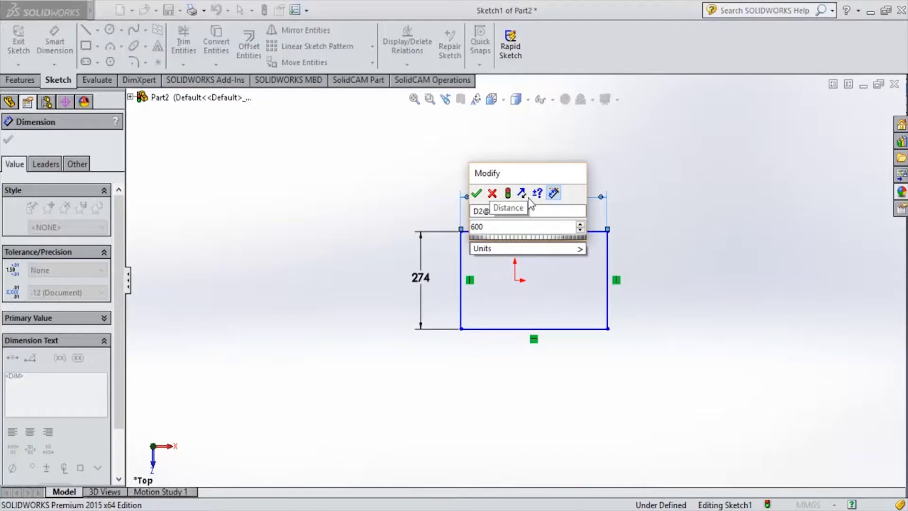
pyautogui.press('Return')
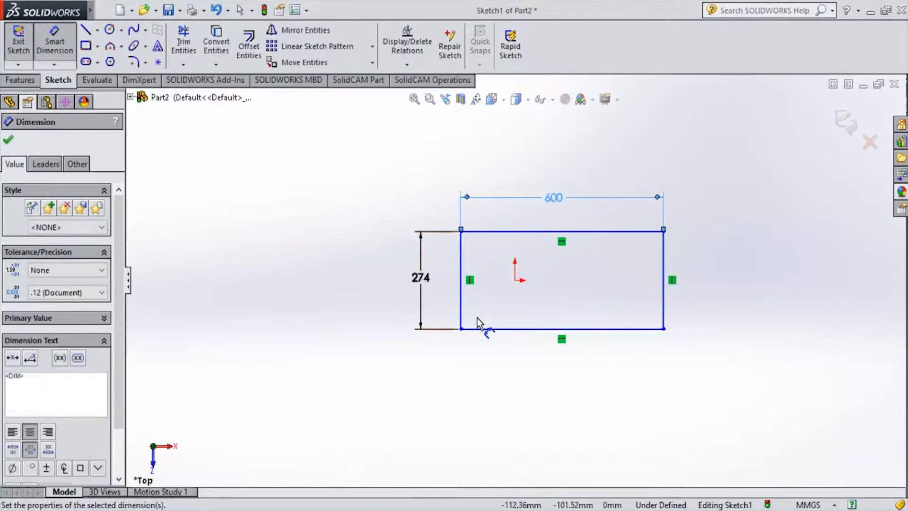
pyautogui.press('Escape')
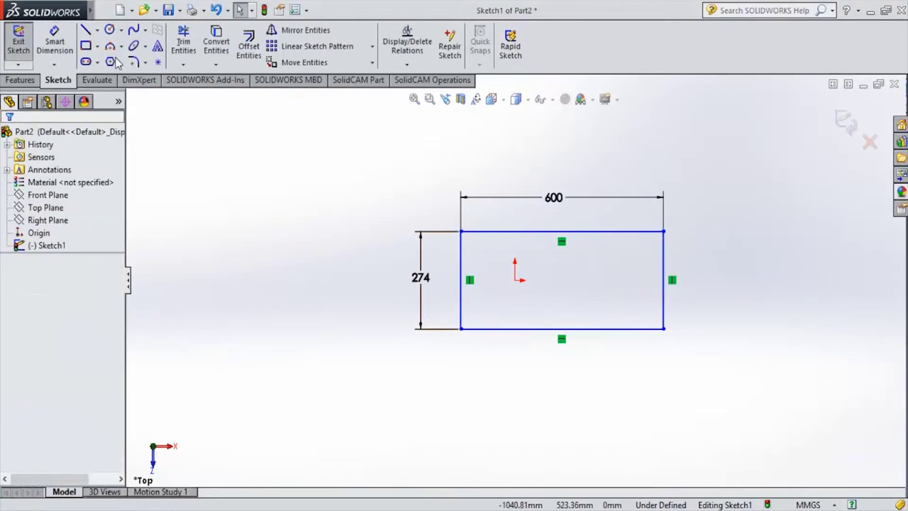
pyautogui.click(110, 29)
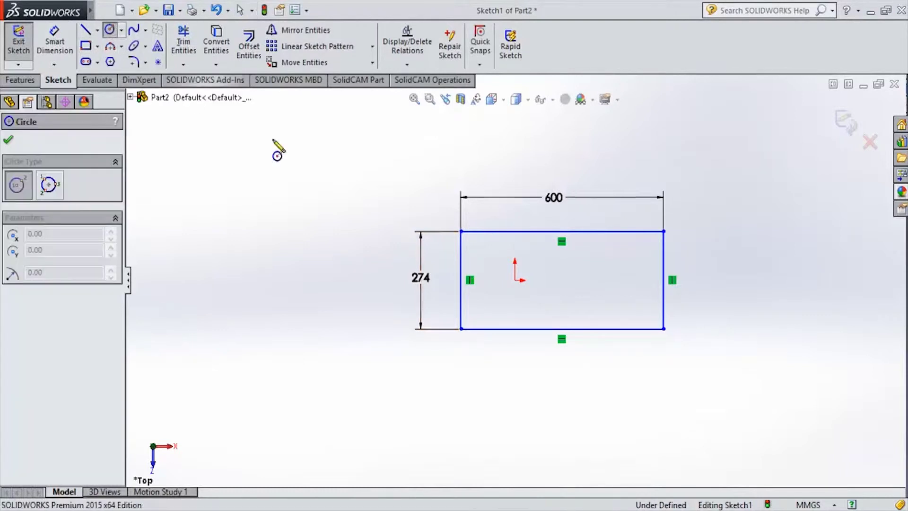
pyautogui.scroll(-5, 566, 337)
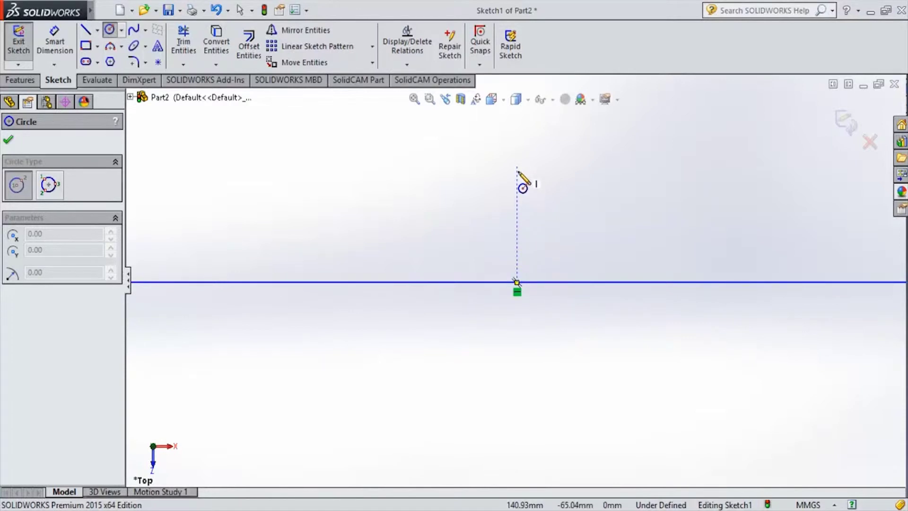
pyautogui.press('Escape')
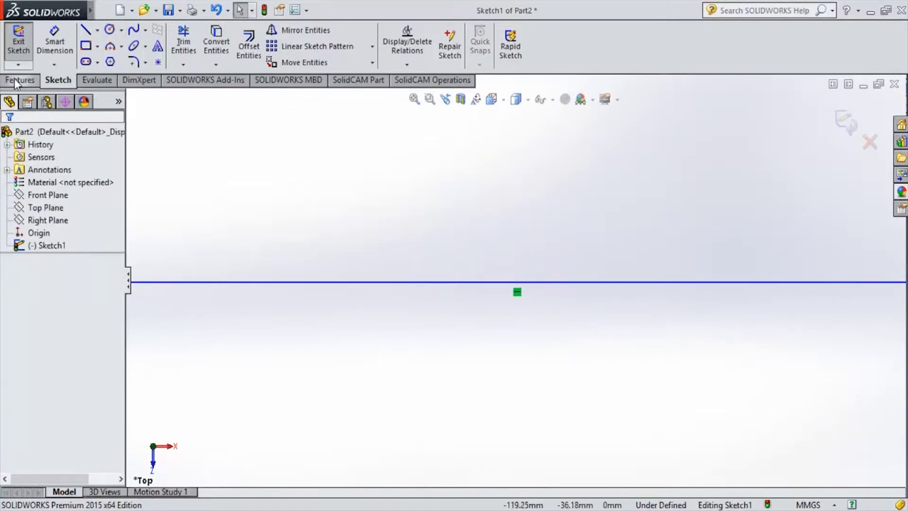
# Extrude the rectangle 180 mm Blind into Boss-Extrude1
pyautogui.click(16, 79)
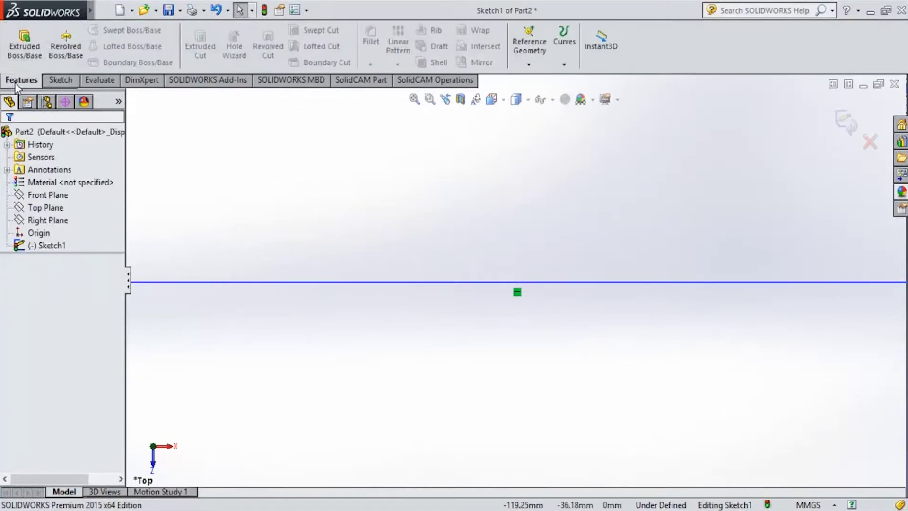
pyautogui.click(27, 51)
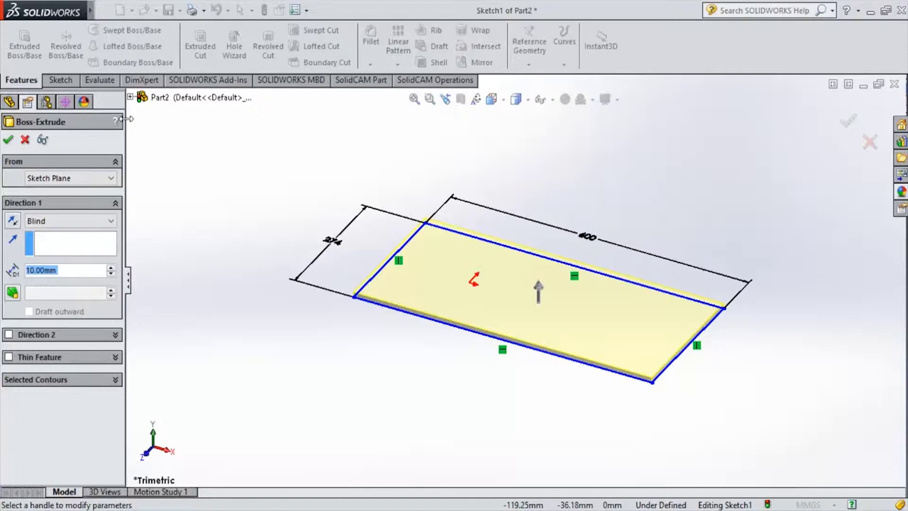
pyautogui.write('180')
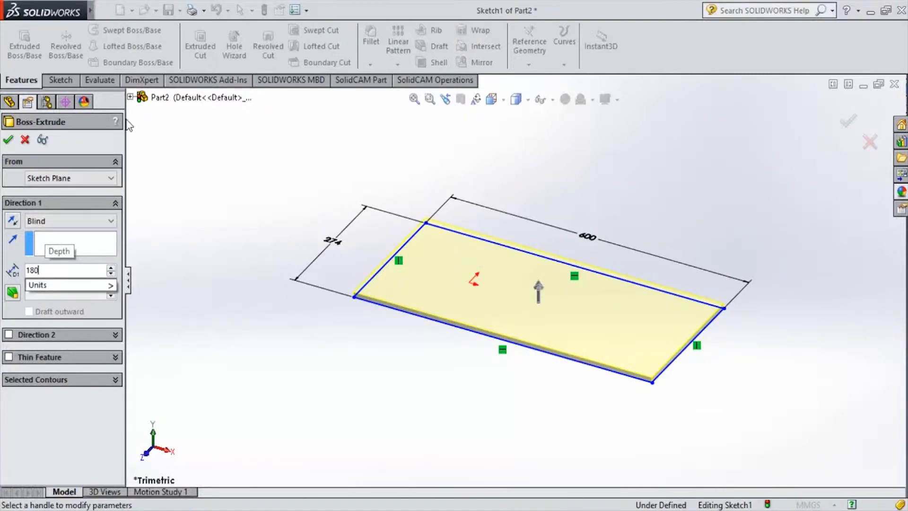
pyautogui.press('Return')
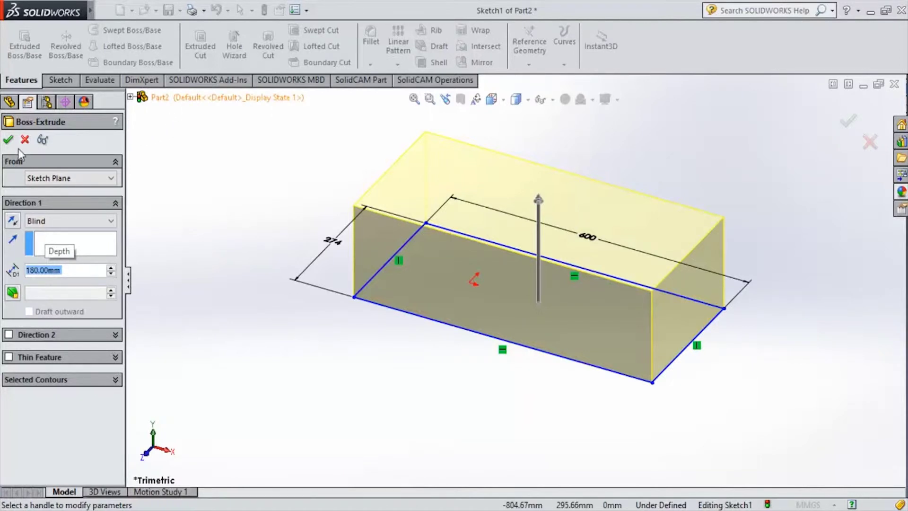
pyautogui.click(8, 140)
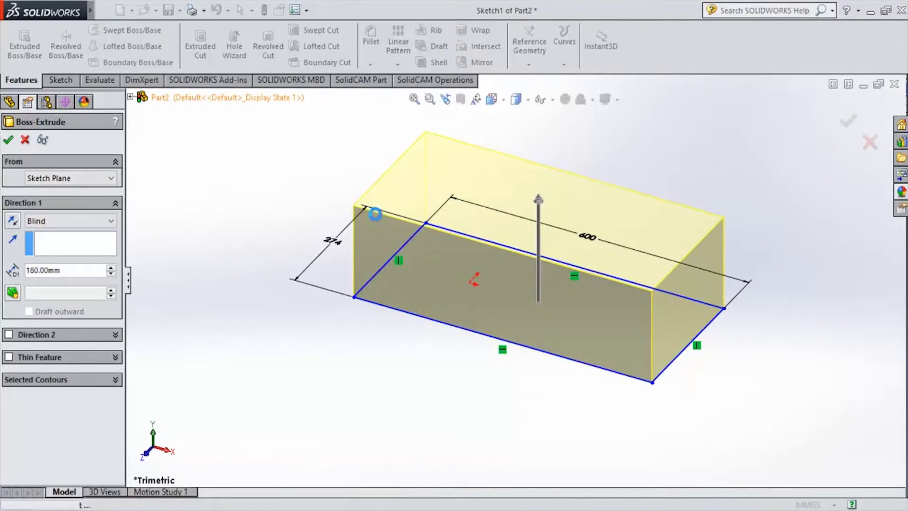
pyautogui.press('Down')
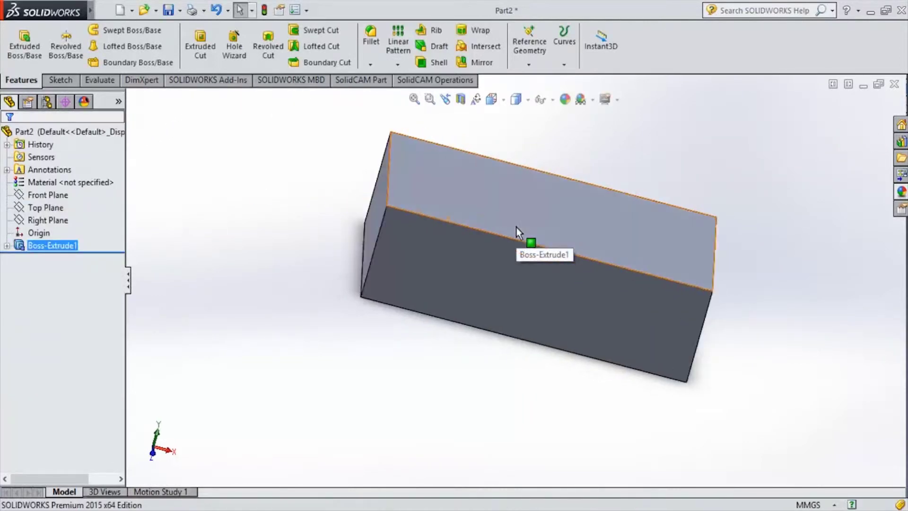
# Start a new sketch on the block's top face, viewed normal to it
pyautogui.press('Down')
pyautogui.press('Down')
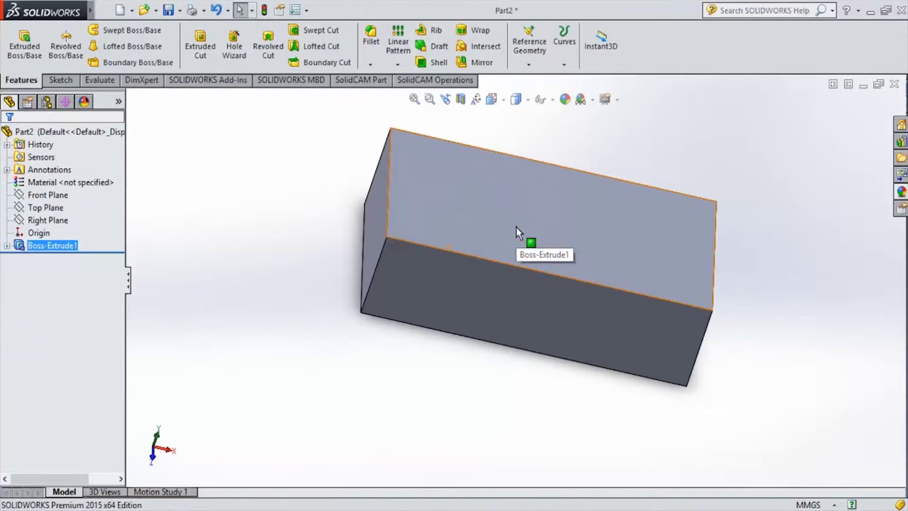
pyautogui.click(540, 225)
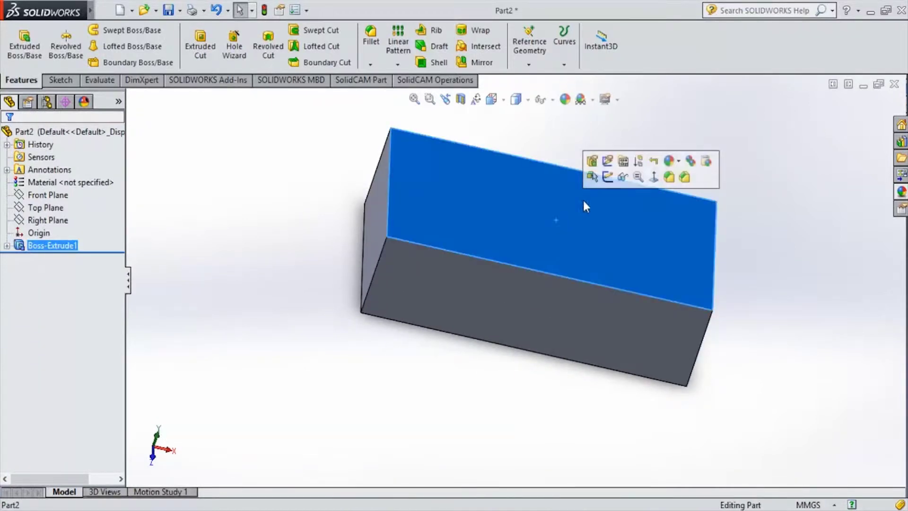
pyautogui.click(608, 177)
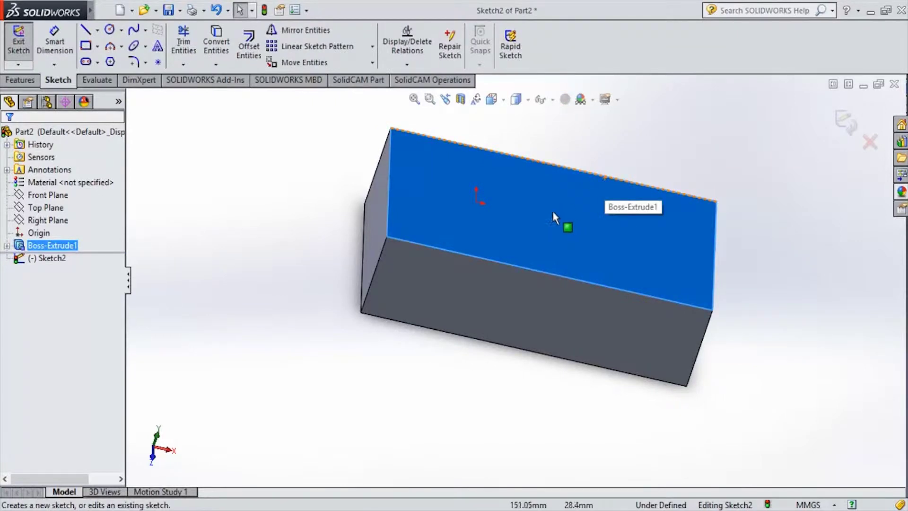
pyautogui.hotkey('ctrl', '8')
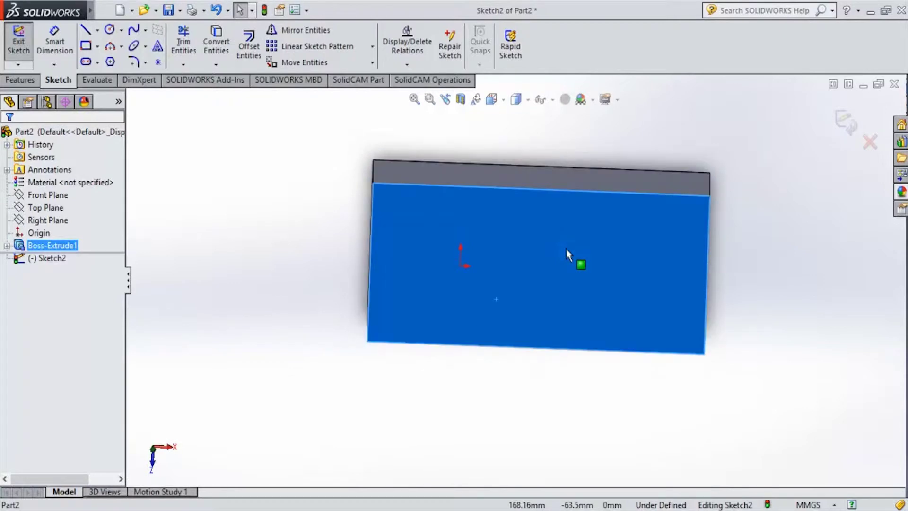
pyautogui.press('Escape')
pyautogui.click(552, 289)
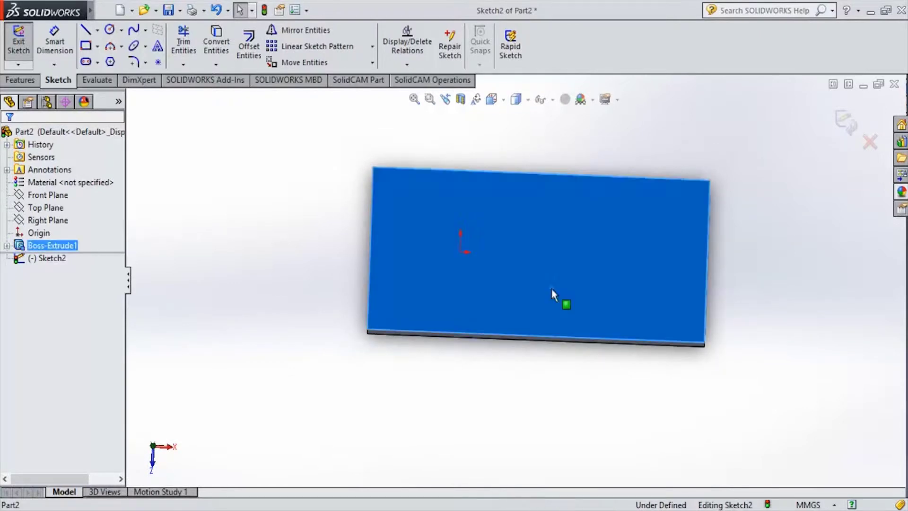
pyautogui.press('Escape')
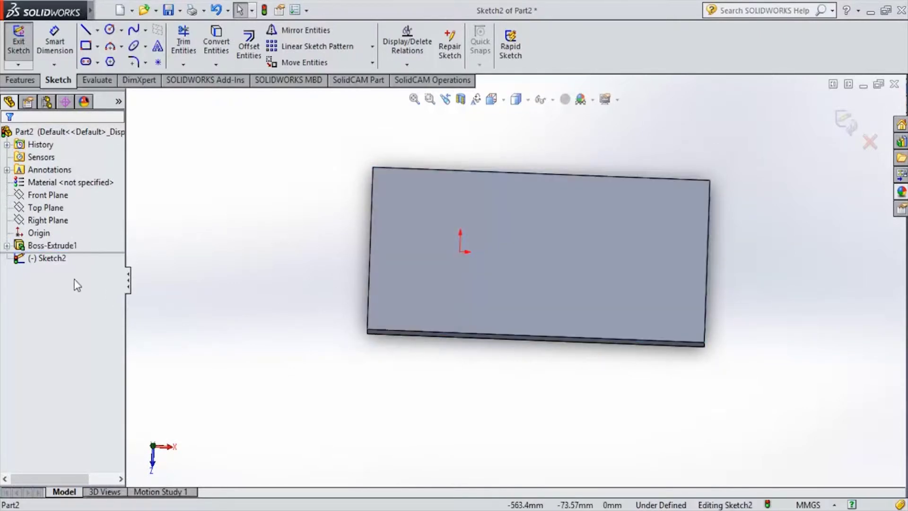
pyautogui.click(491, 298)
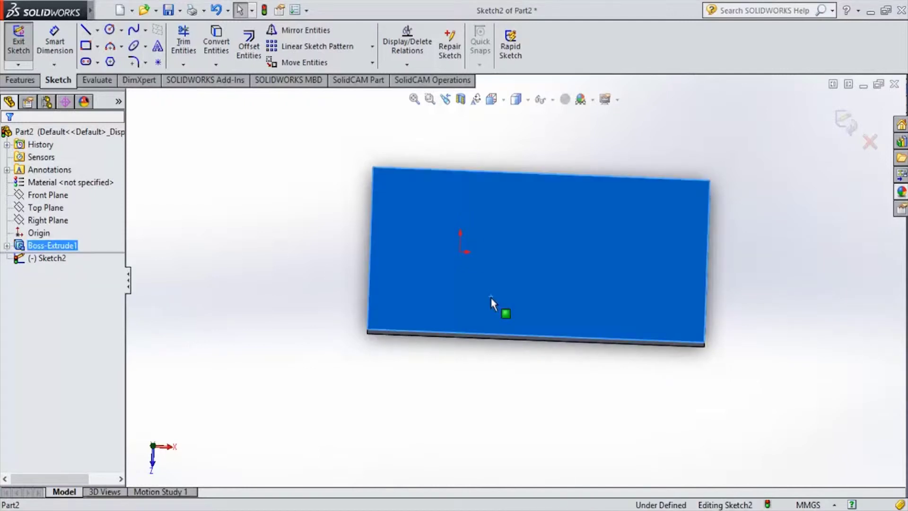
pyautogui.click(18, 41)
pyautogui.click(552, 298)
pyautogui.click(645, 254)
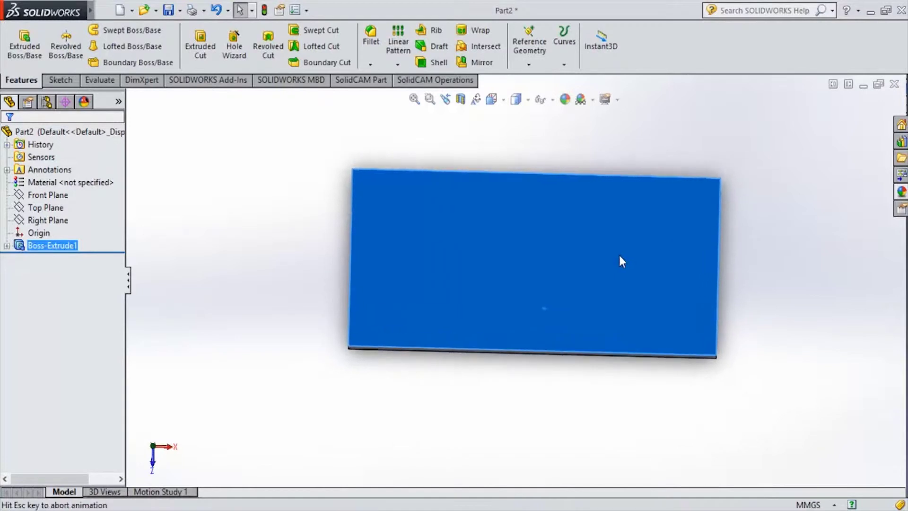
pyautogui.click(545, 256)
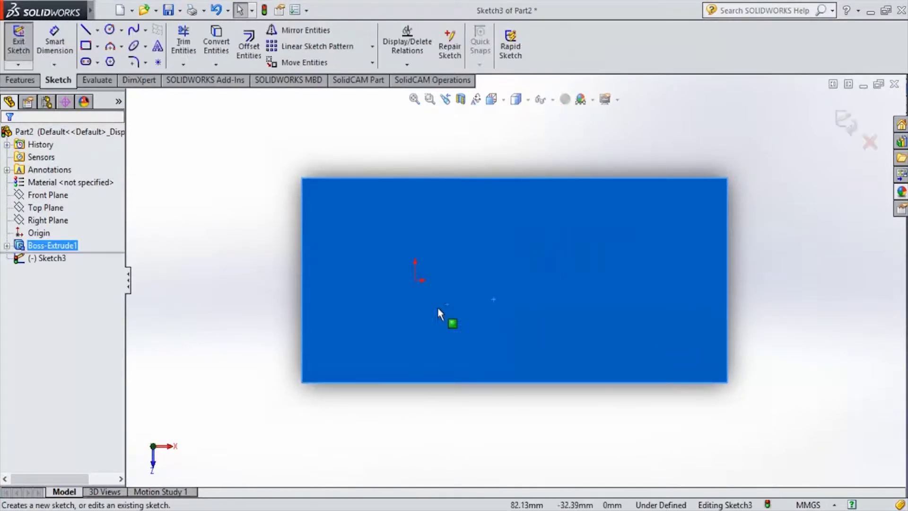
# Draw a circle on the face and dimension its diameter to 150 mm
pyautogui.click(109, 29)
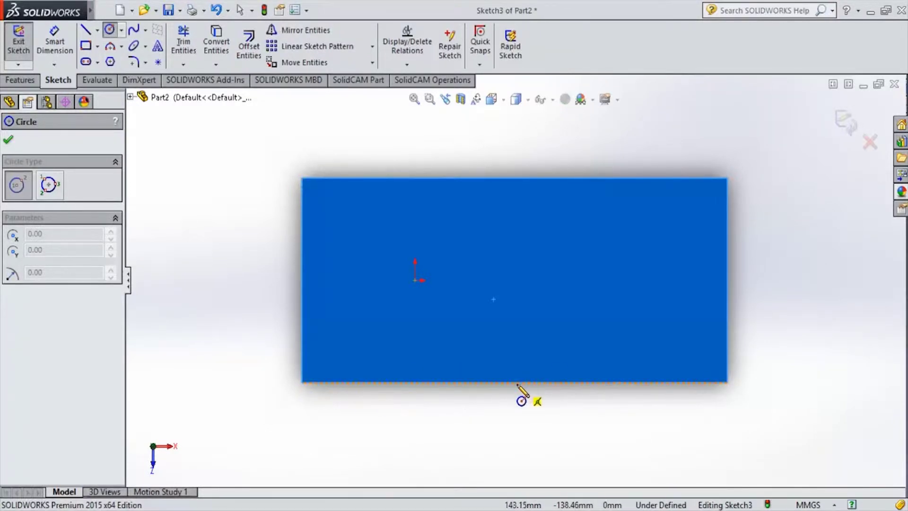
pyautogui.click(516, 303)
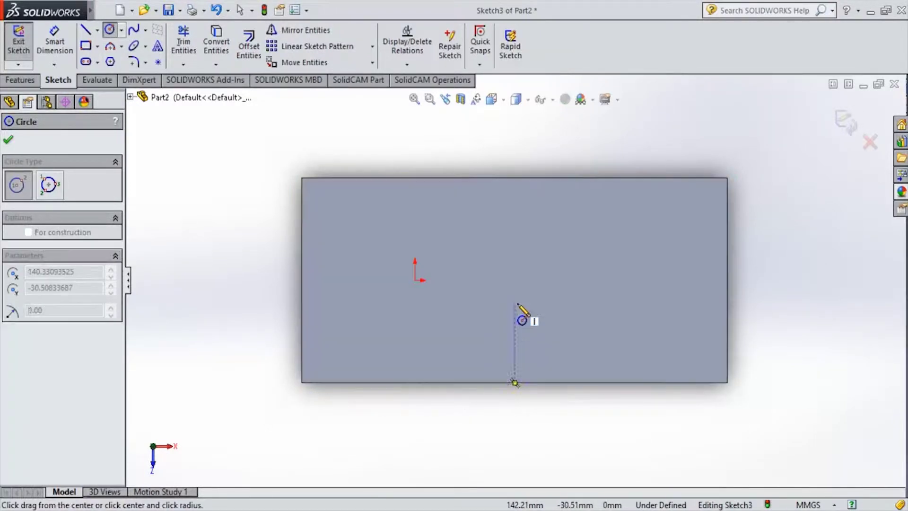
pyautogui.click(543, 330)
pyautogui.press('Escape')
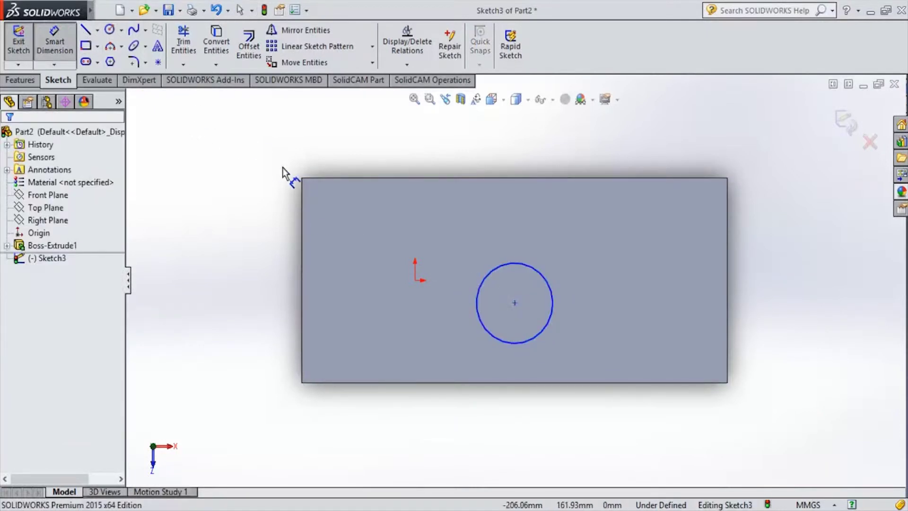
pyautogui.click(554, 308)
pyautogui.press('d')
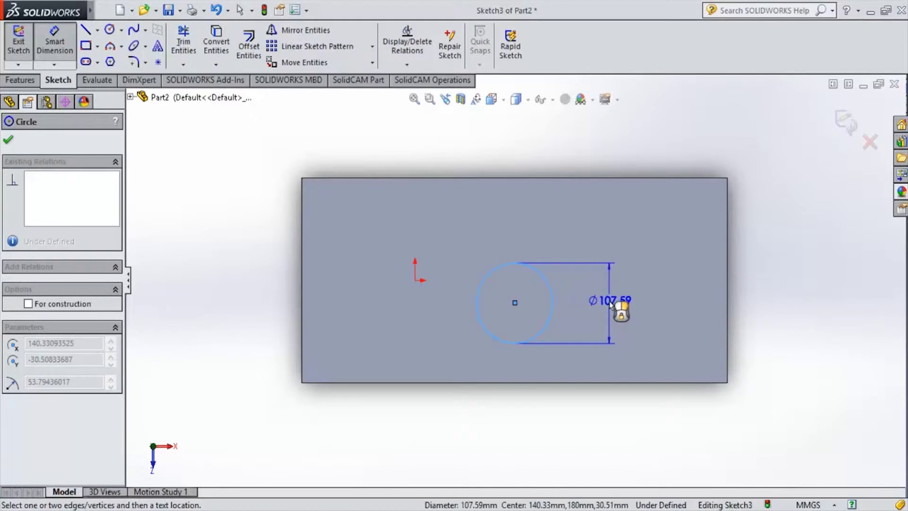
pyautogui.click(624, 308)
pyautogui.write('1')
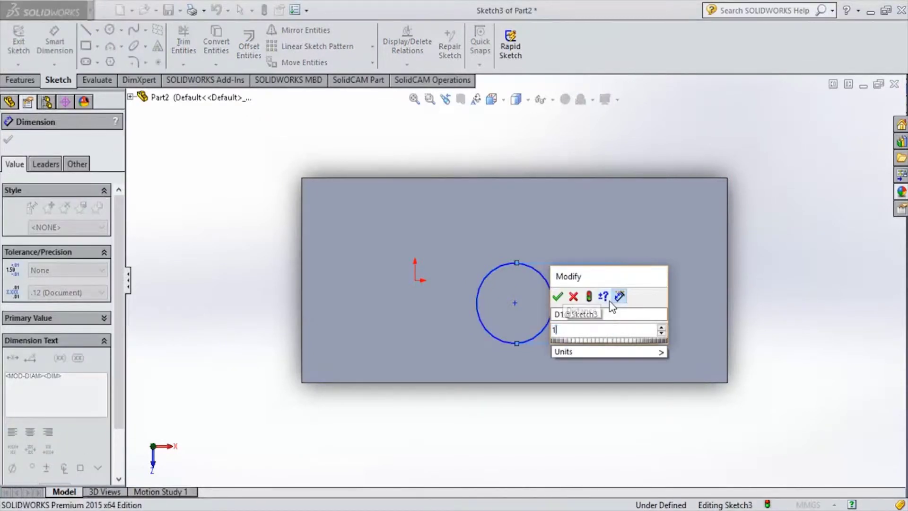
pyautogui.write('50')
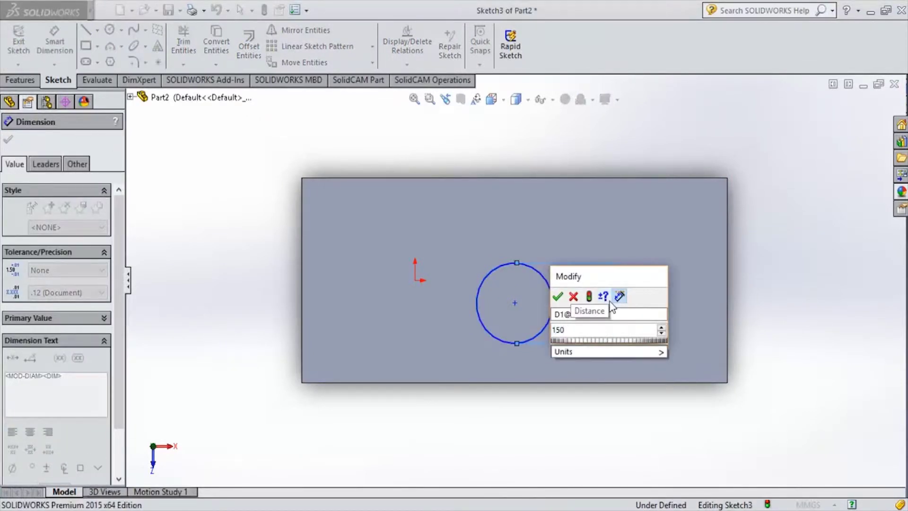
pyautogui.press('Return')
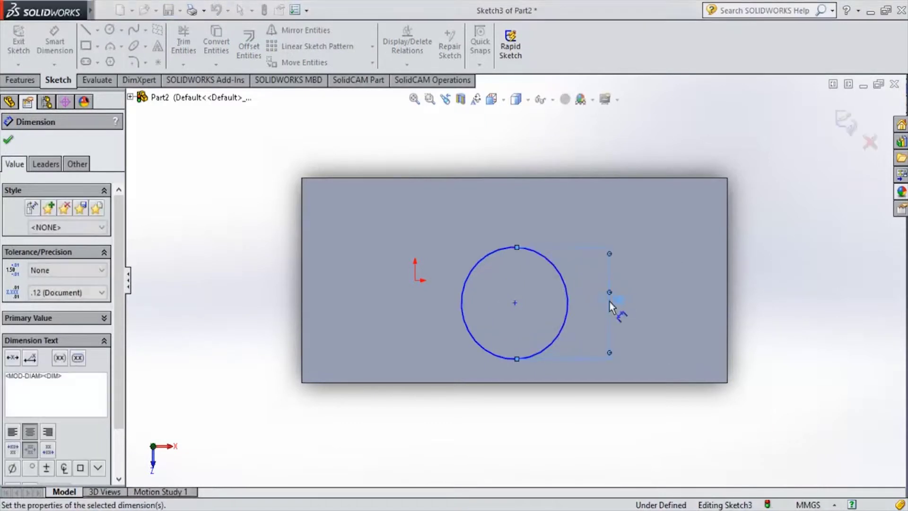
# Place the circle's centre 100 mm from the block's bottom edge
pyautogui.click(515, 304)
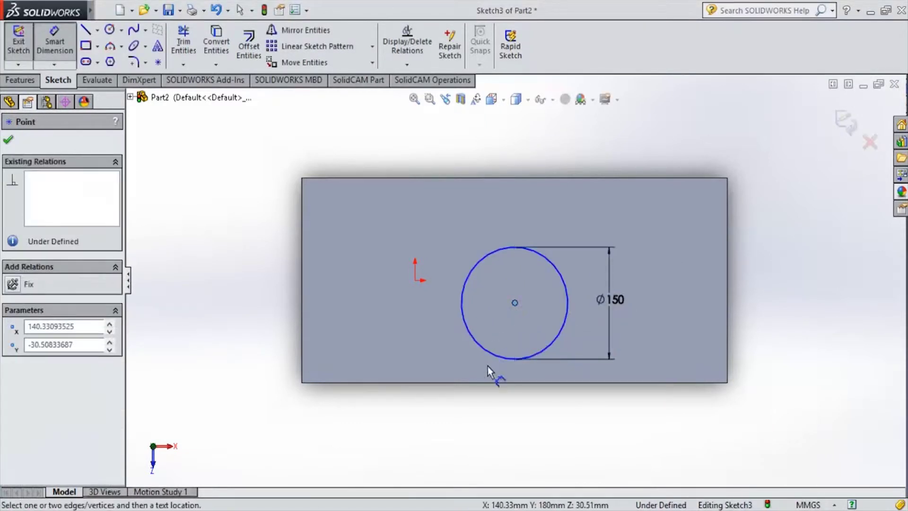
pyautogui.click(493, 385)
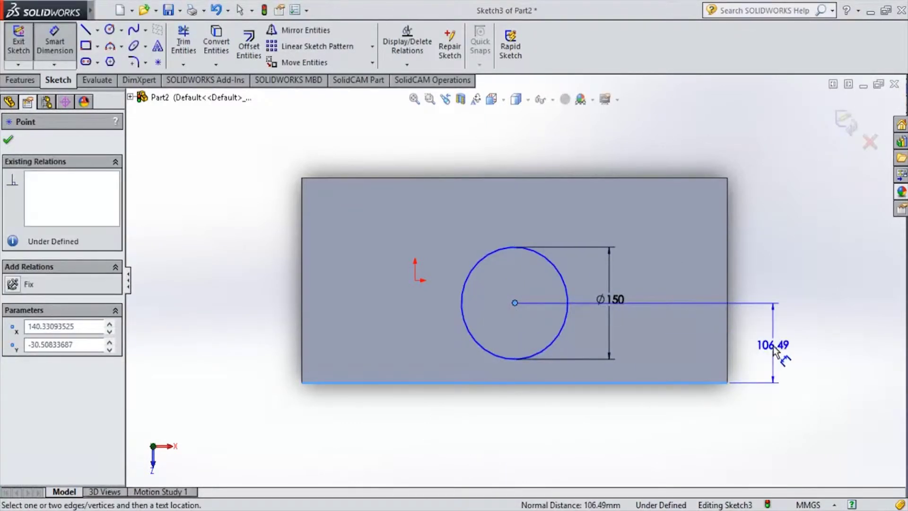
pyautogui.click(775, 351)
pyautogui.write('100')
pyautogui.press('Return')
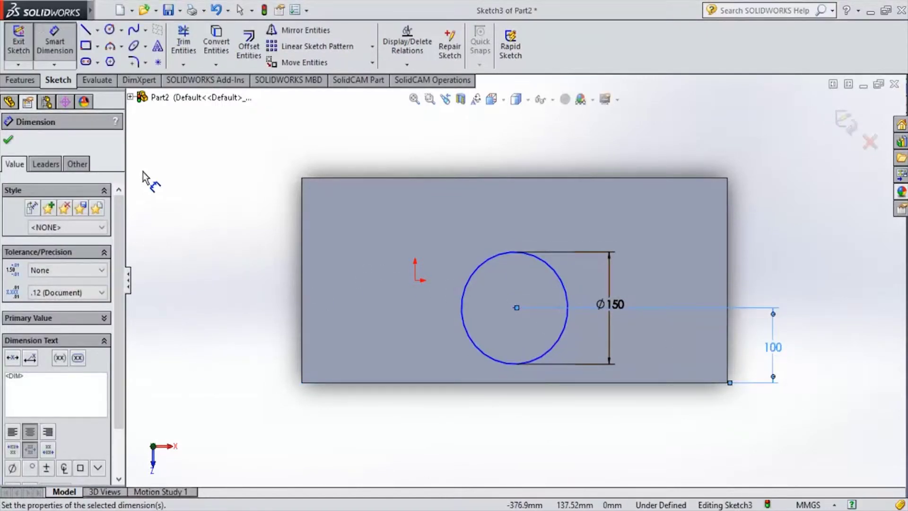
pyautogui.click(21, 84)
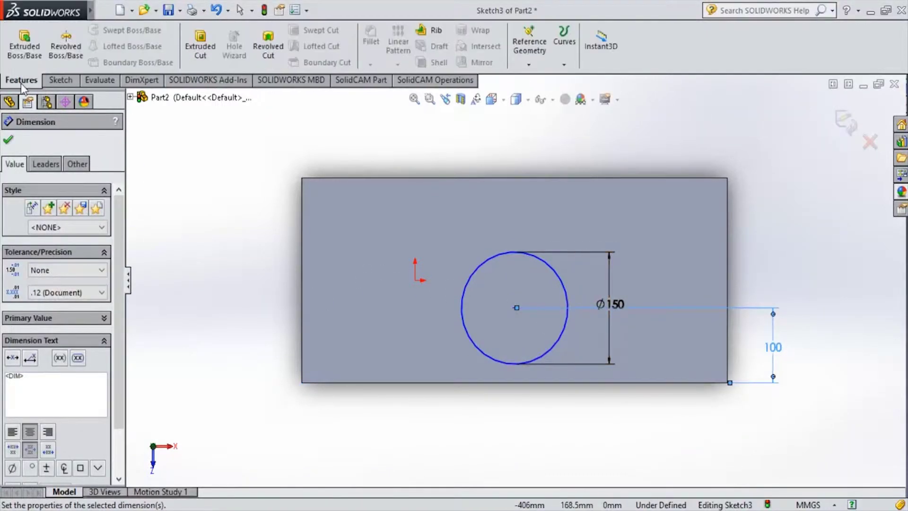
# Extrude the Ø150 mm circle 100 mm Blind as merged Boss-Extrude2
pyautogui.click(24, 45)
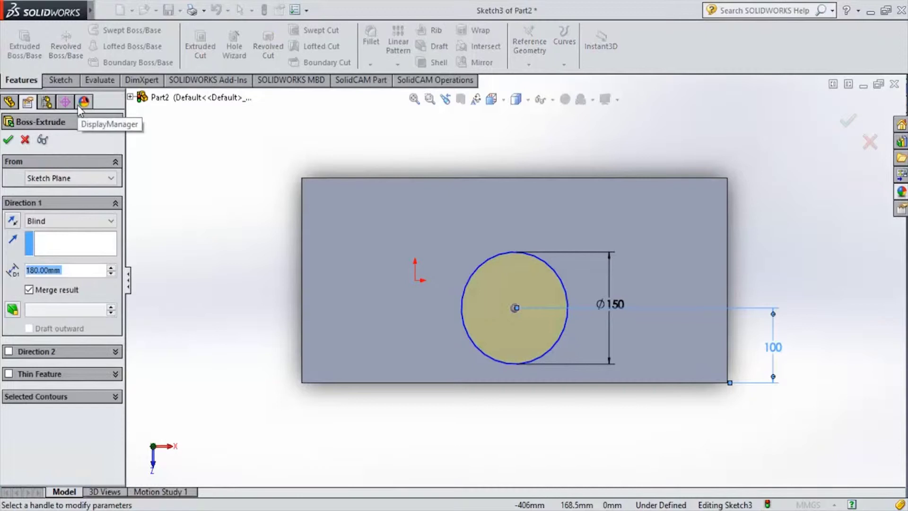
pyautogui.write('10')
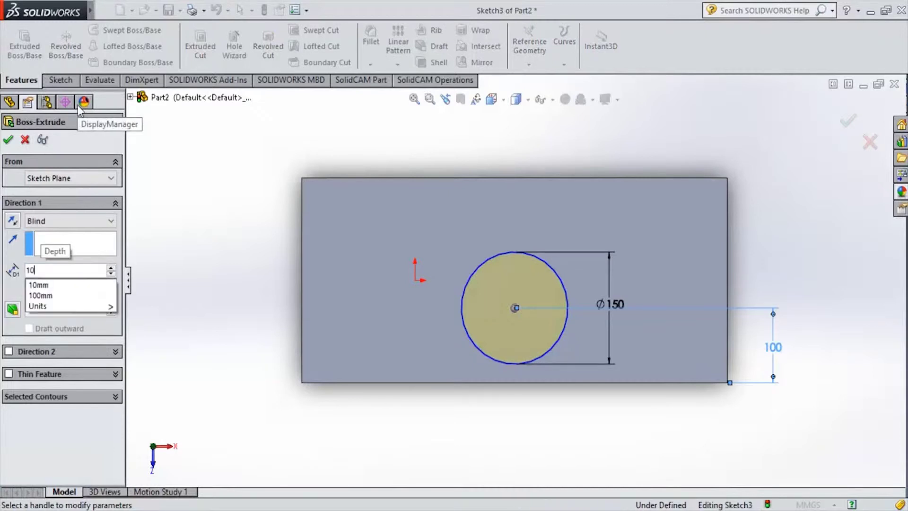
pyautogui.write('0')
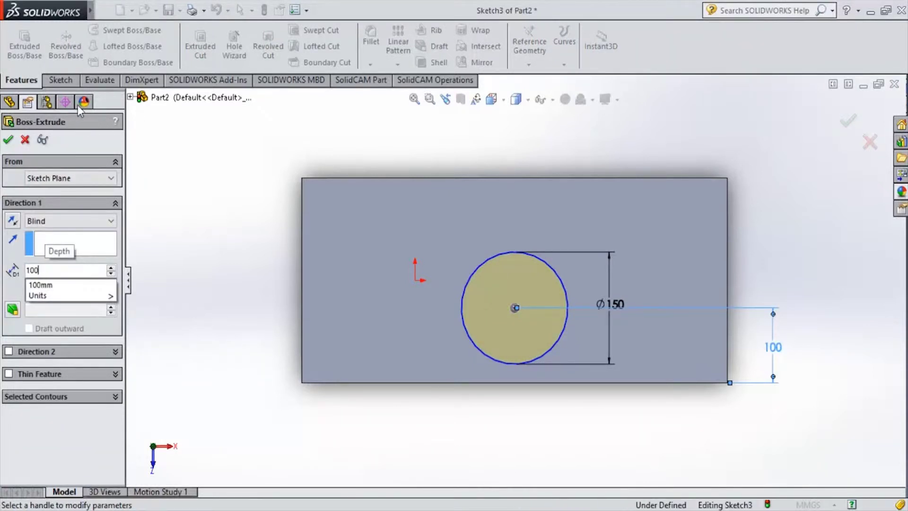
pyautogui.press('Return')
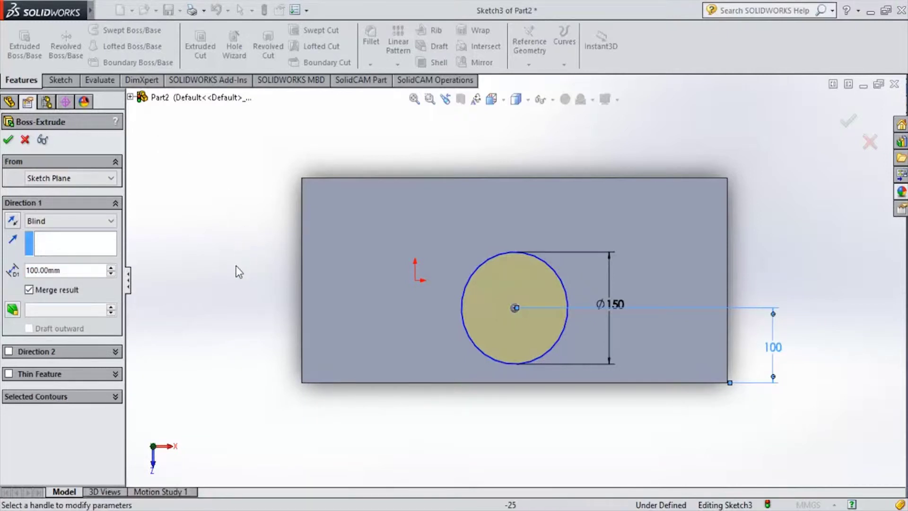
pyautogui.click(7, 141)
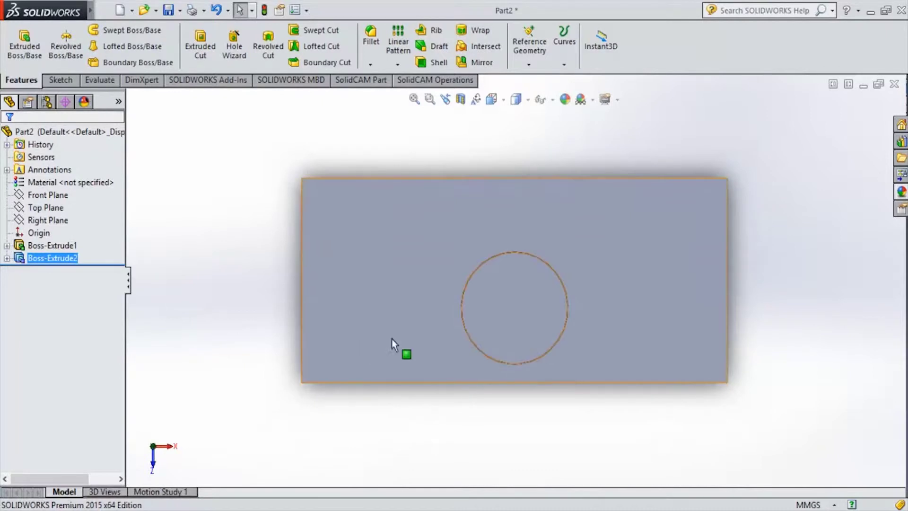
# Sketch a circle on the cylinder's top face, centred on the boss centre
pyautogui.click(526, 305)
pyautogui.click(64, 83)
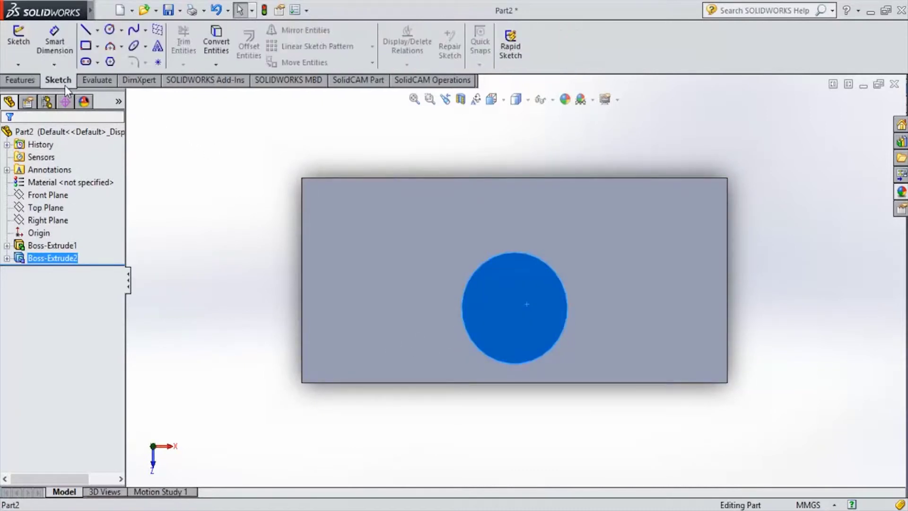
pyautogui.click(109, 31)
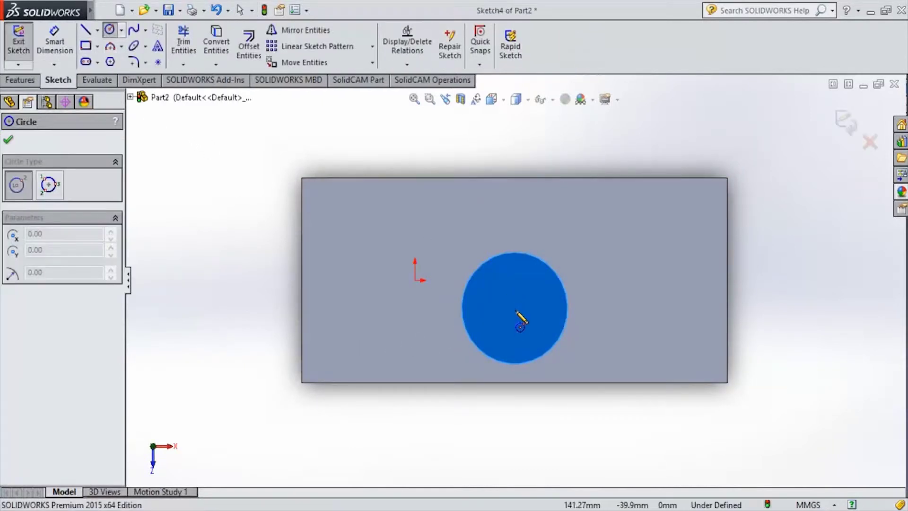
pyautogui.scroll(-5, 520, 326)
pyautogui.scroll(3, 520, 326)
pyautogui.scroll(3, 520, 312)
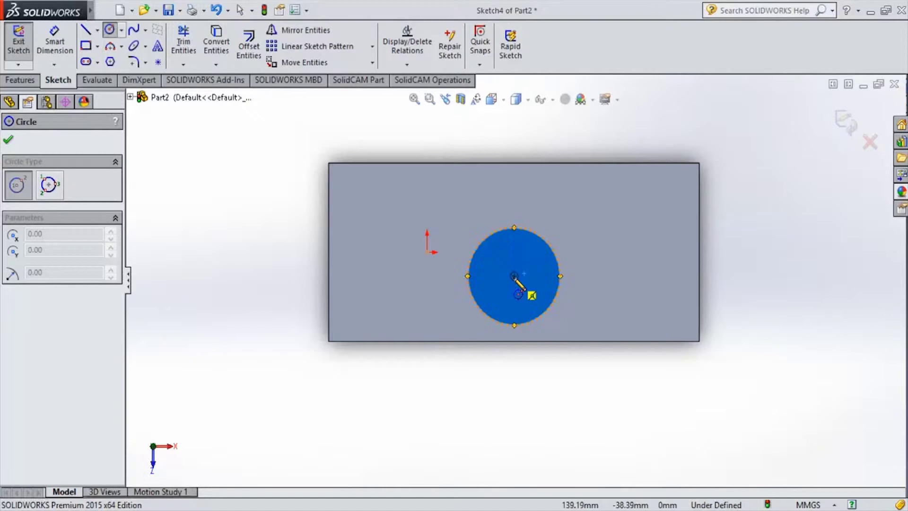
pyautogui.click(515, 277)
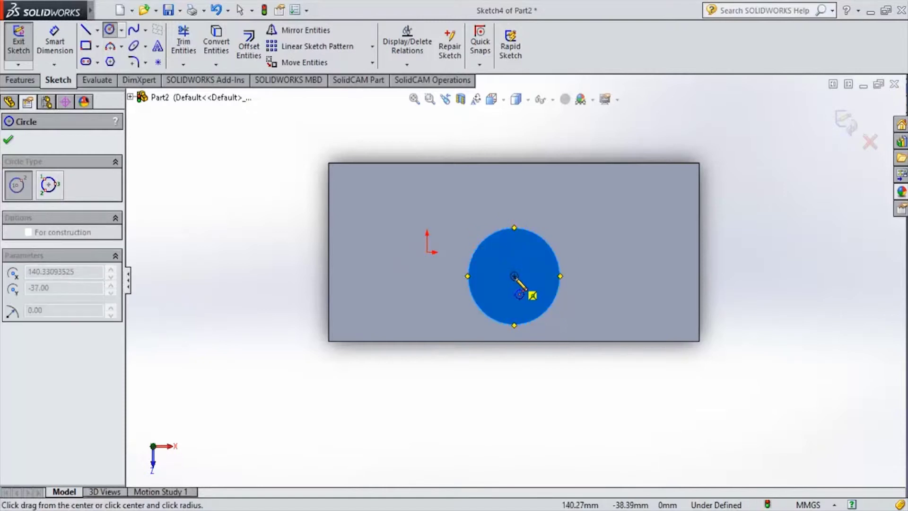
pyautogui.click(555, 281)
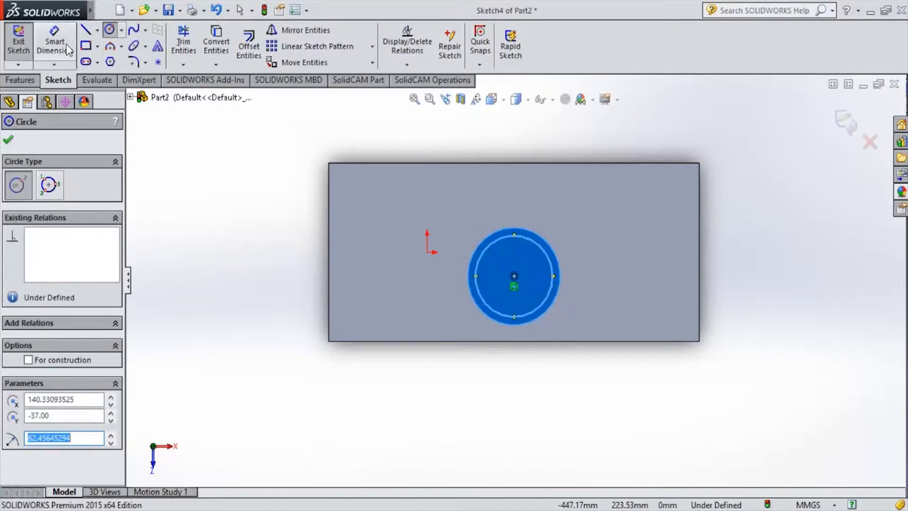
pyautogui.press('Escape')
# Dimension the new circle's diameter to 140 mm
pyautogui.click(554, 275)
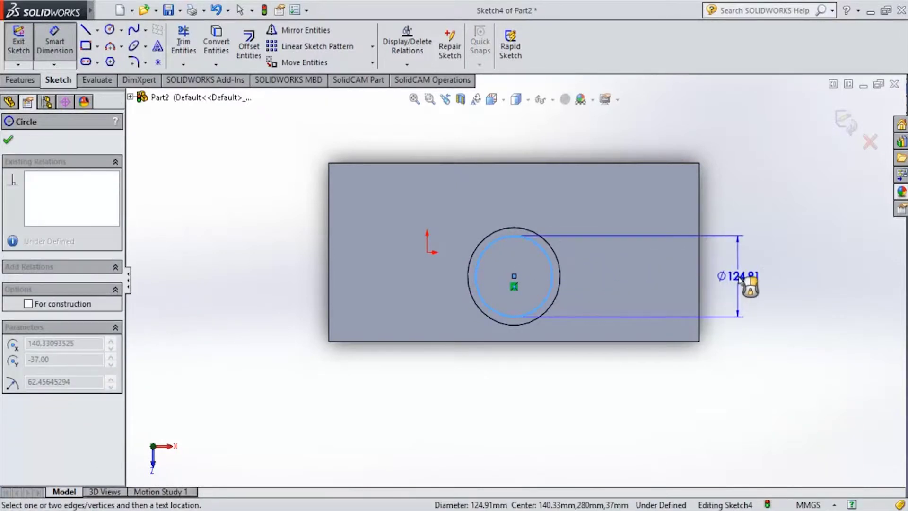
pyautogui.click(757, 279)
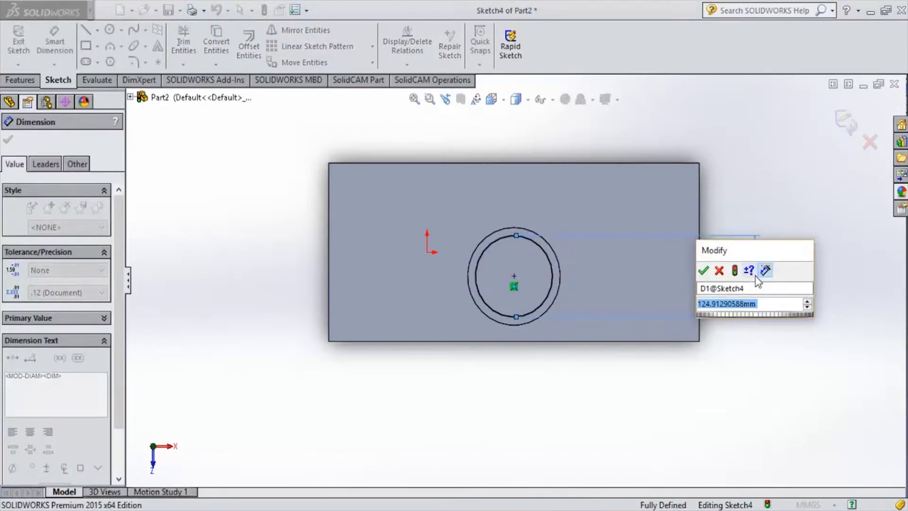
pyautogui.write('40')
pyautogui.press('Return')
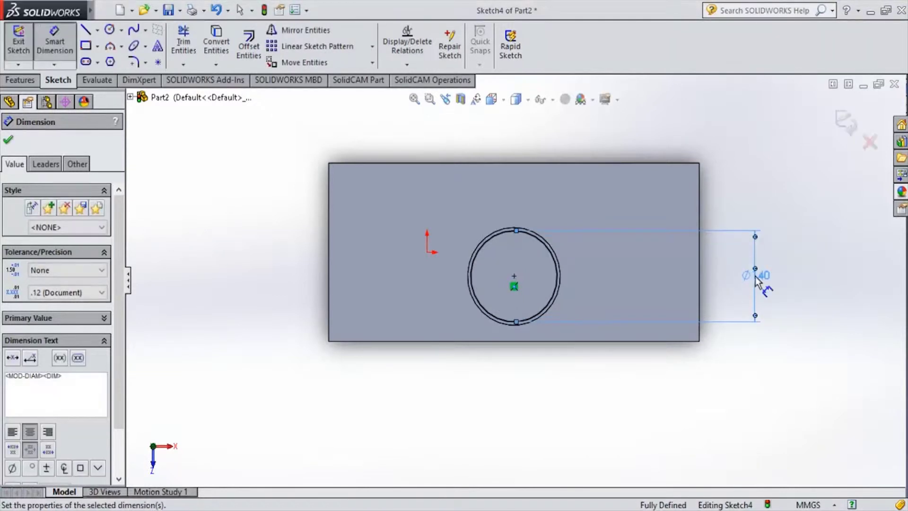
pyautogui.click(9, 141)
pyautogui.click(20, 80)
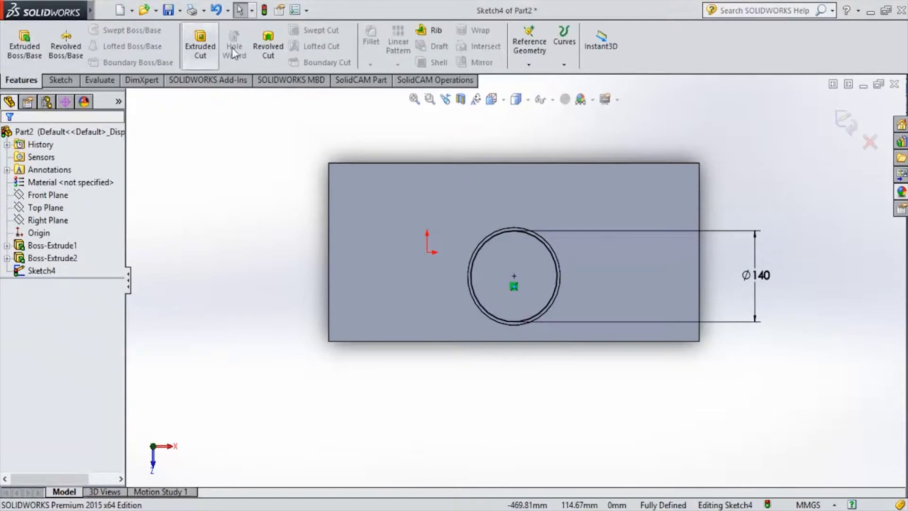
# Extruded-cut the Ø140 mm circle 200 mm Blind to hollow the boss
pyautogui.click(203, 47)
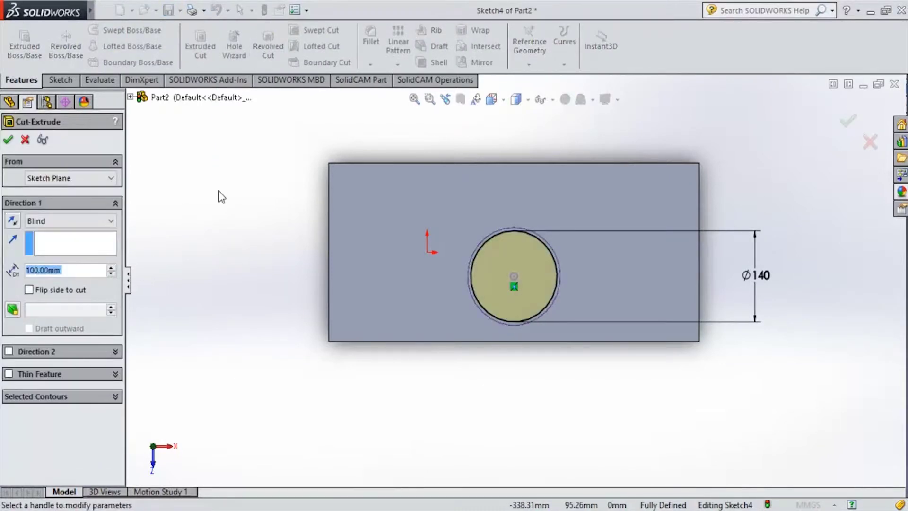
pyautogui.write('200')
pyautogui.press('Return')
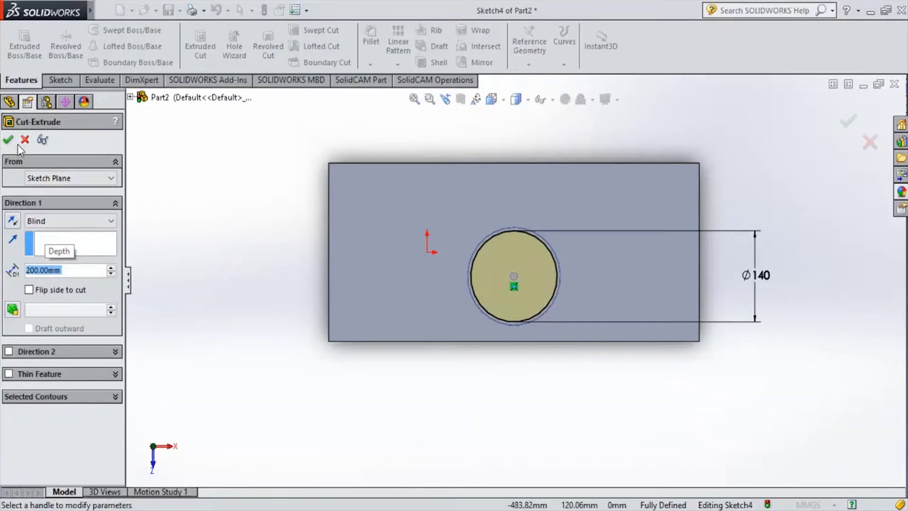
pyautogui.click(8, 140)
# Rotate the view around the model and select the block's front face
pyautogui.hotkey('ctrl', '1')
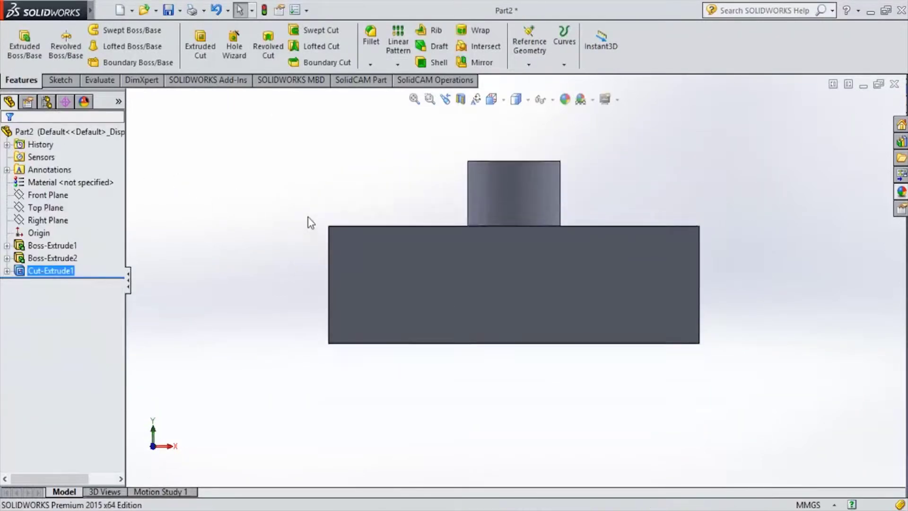
pyautogui.press('Down')
pyautogui.press('Right')
pyautogui.press('Up')
pyautogui.press('Up')
pyautogui.press('Up')
pyautogui.press('Up')
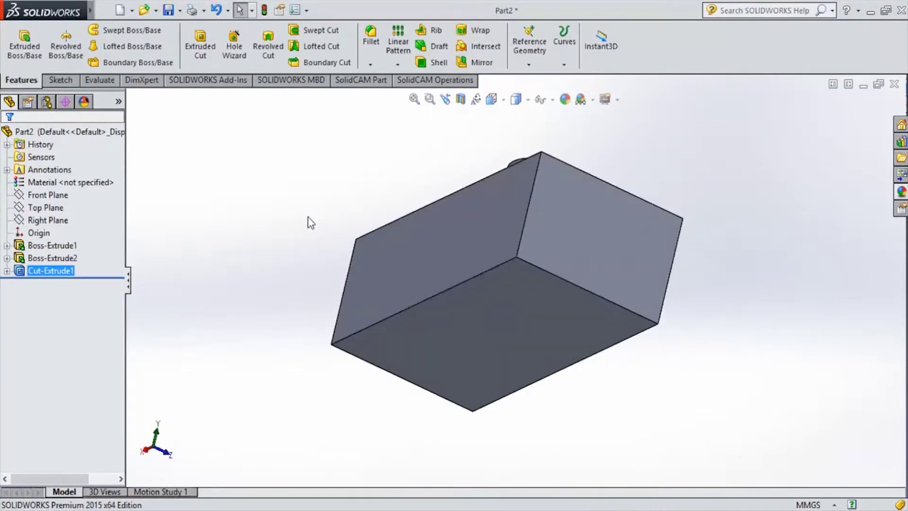
pyautogui.press('Up')
pyautogui.press('Left')
pyautogui.press('Up')
pyautogui.press('Up')
pyautogui.press('Left')
pyautogui.press('Up')
pyautogui.click(521, 307)
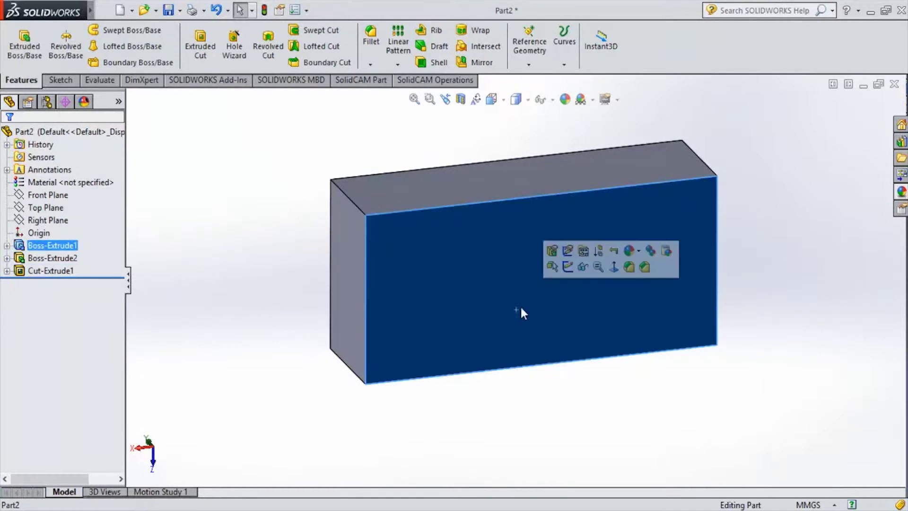
# Sketch a rectangle on the front face from its top-left corner to below the block
pyautogui.hotkey('ctrl', '8')
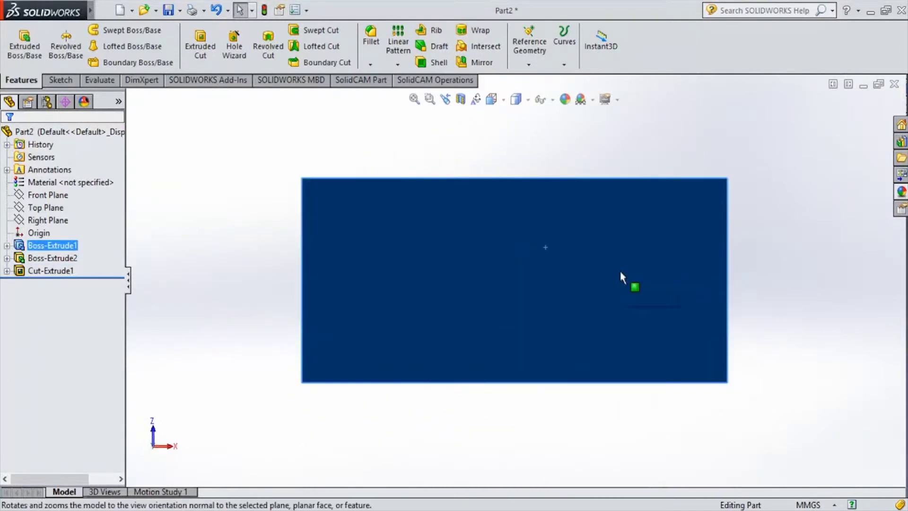
pyautogui.click(536, 144)
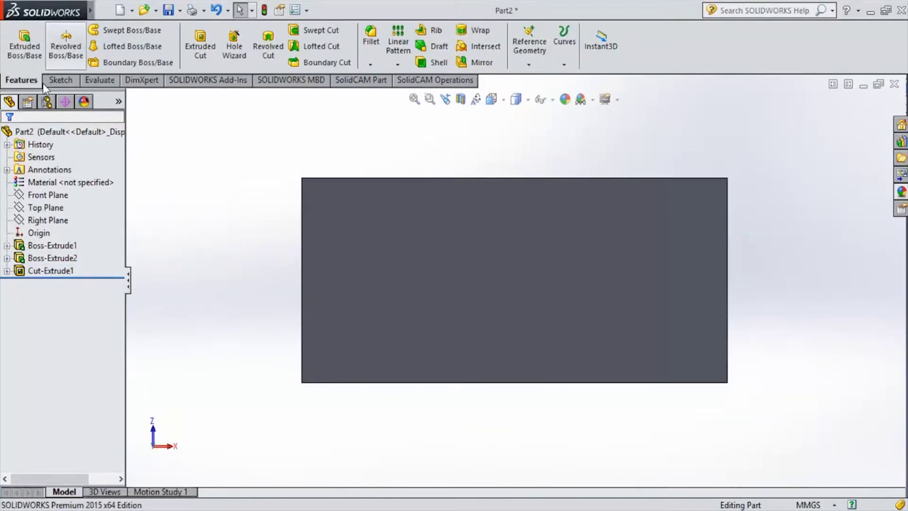
pyautogui.click(60, 80)
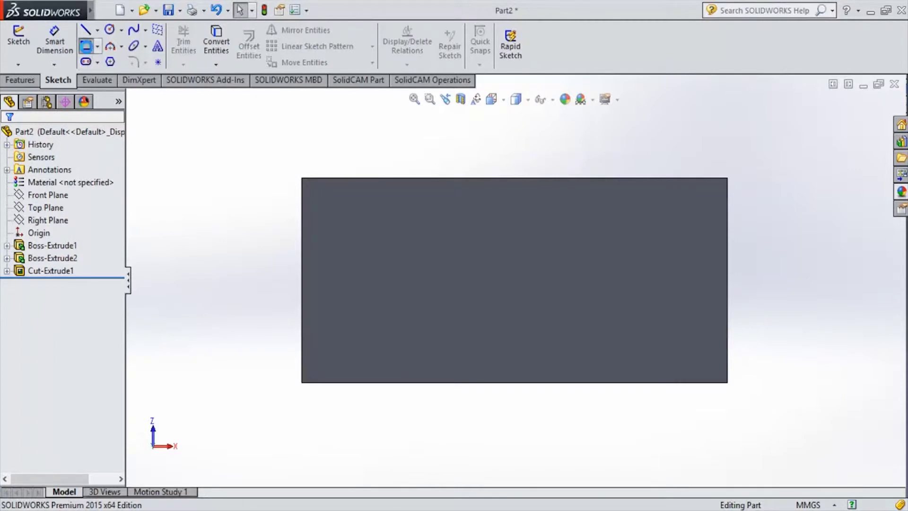
pyautogui.click(86, 46)
pyautogui.click(349, 207)
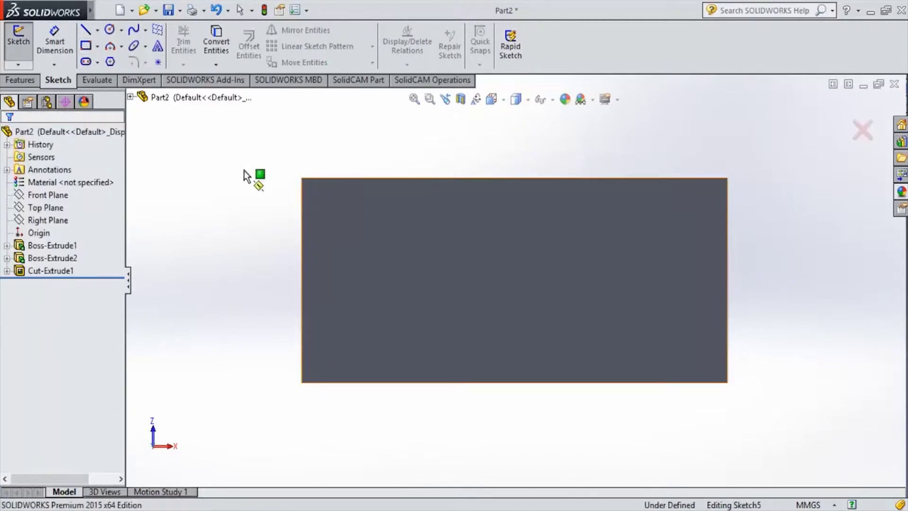
pyautogui.click(302, 179)
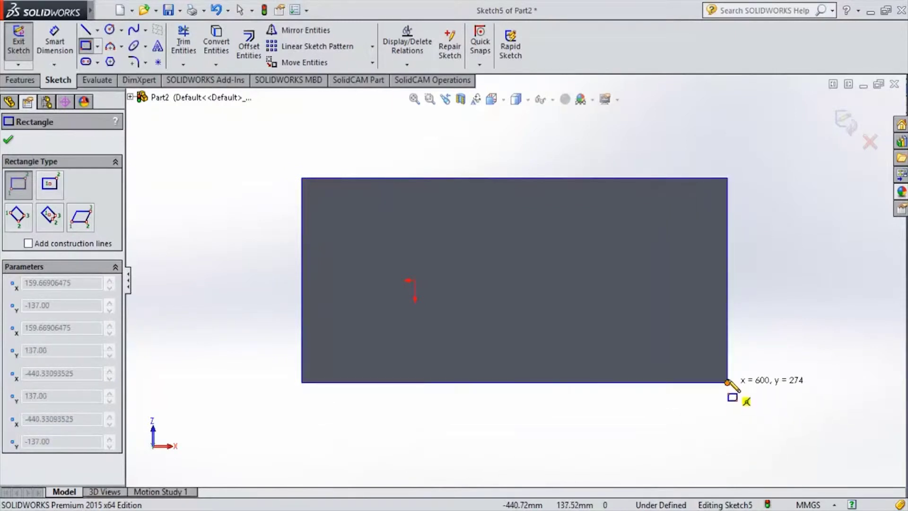
pyautogui.click(730, 482)
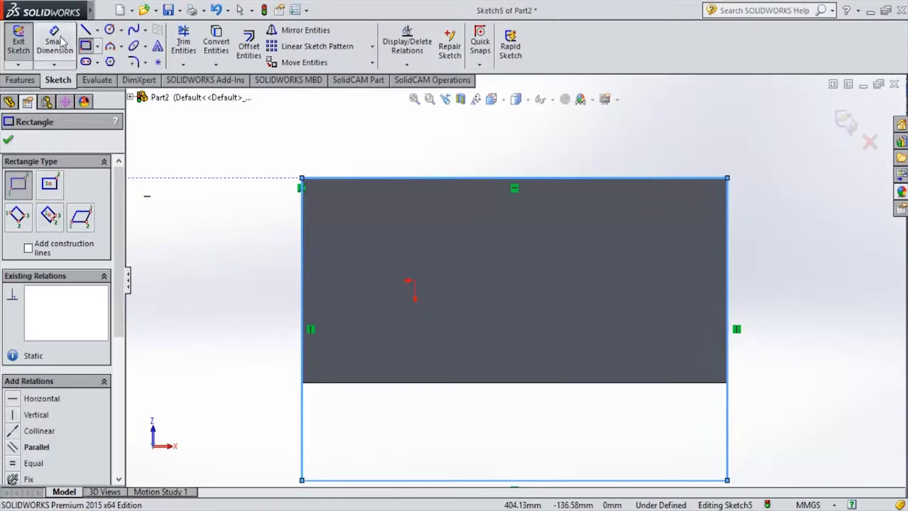
pyautogui.click(60, 36)
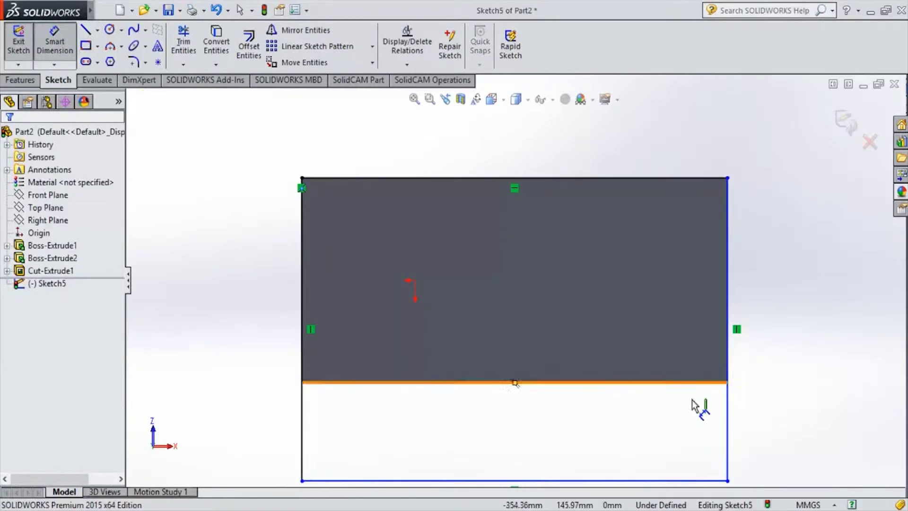
# Dimension the rectangle's right edge to 600 mm height
pyautogui.click(729, 421)
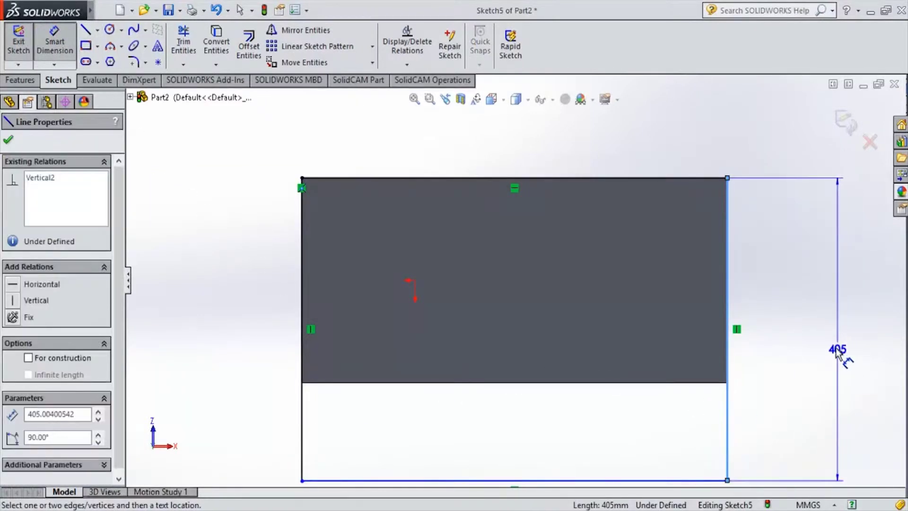
pyautogui.click(804, 350)
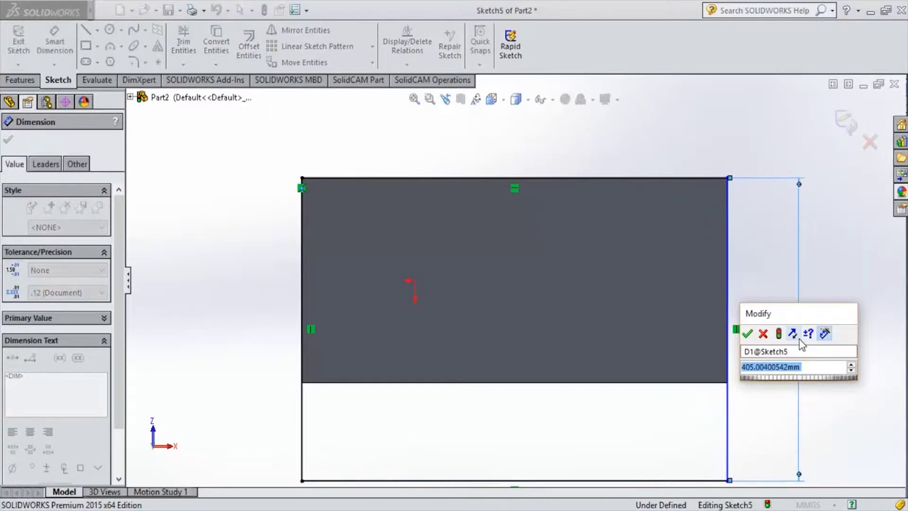
pyautogui.write('450')
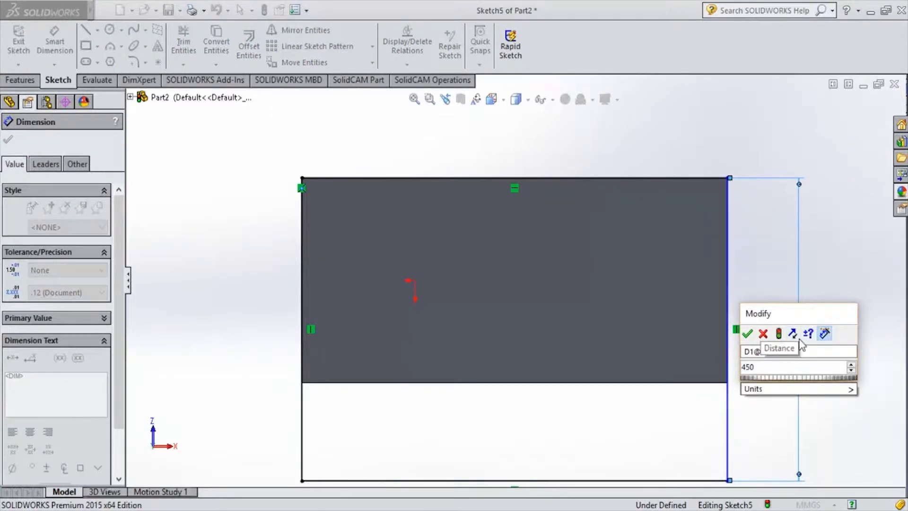
pyautogui.press('Return')
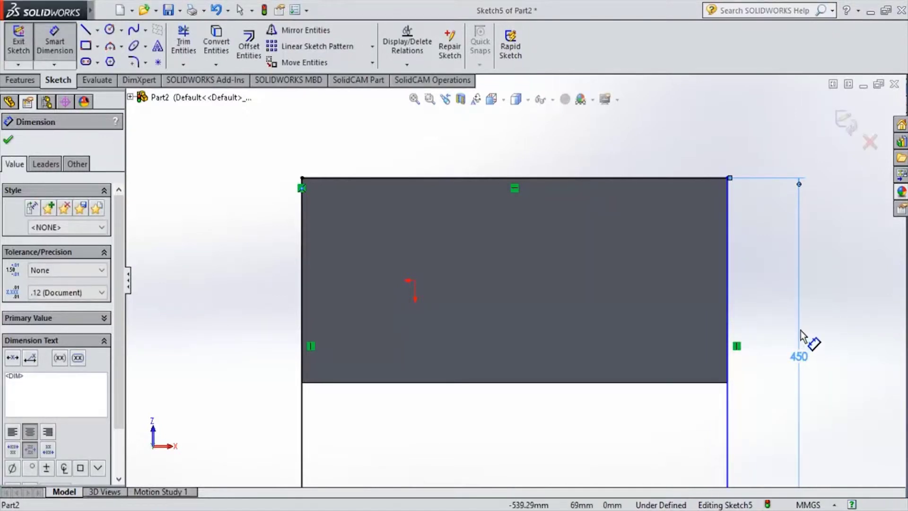
pyautogui.doubleClick(803, 360)
pyautogui.write('600')
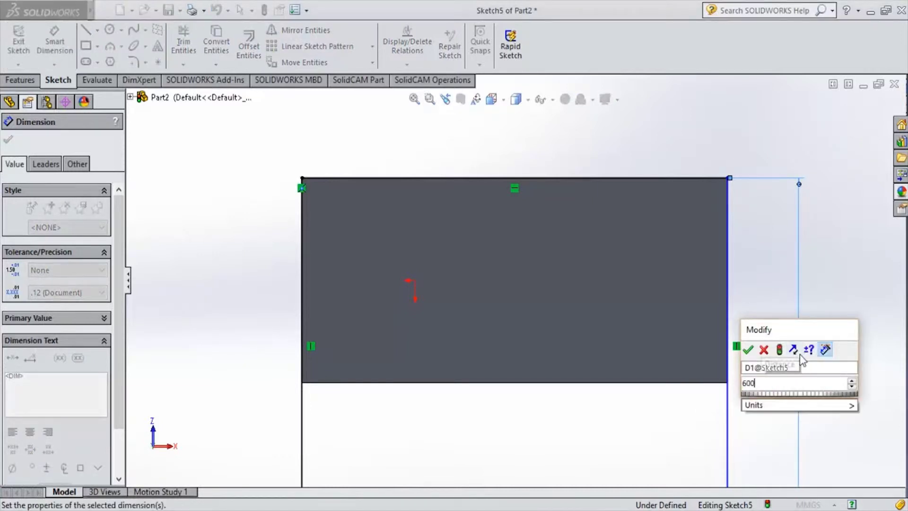
pyautogui.press('Return')
pyautogui.scroll(-5, 651, 327)
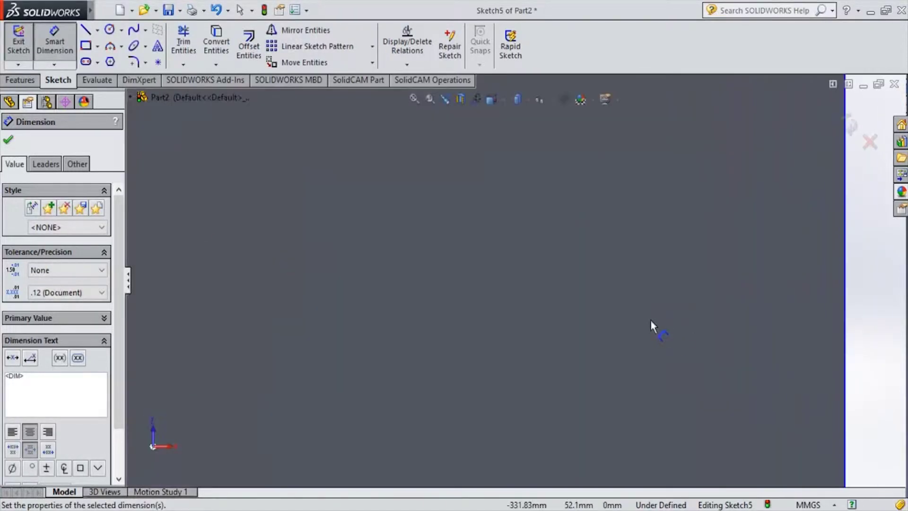
pyautogui.scroll(5, 651, 320)
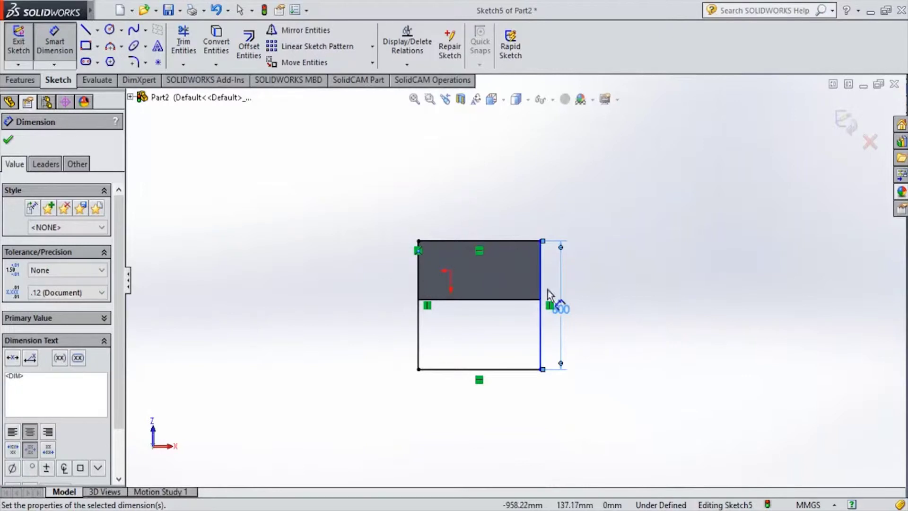
pyautogui.click(8, 142)
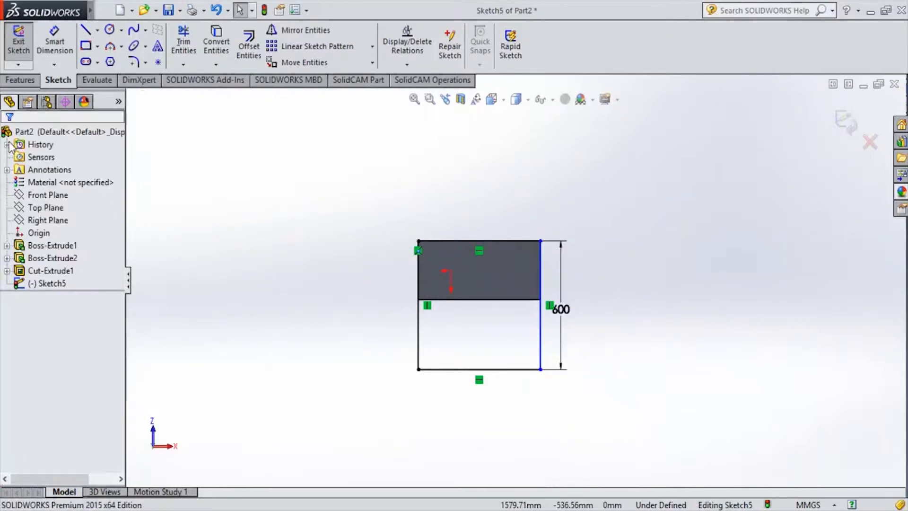
# Extrude the rectangle 20 mm Blind as Boss-Extrude3
pyautogui.click(11, 84)
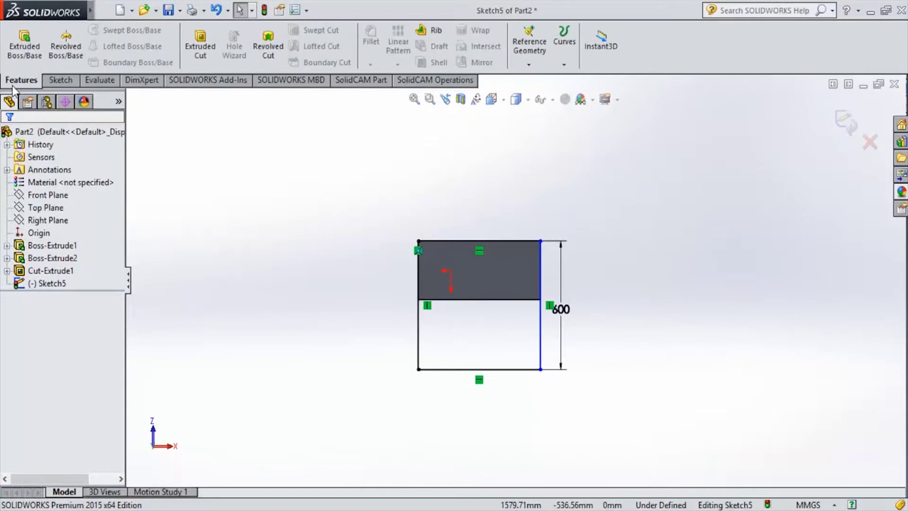
pyautogui.click(28, 43)
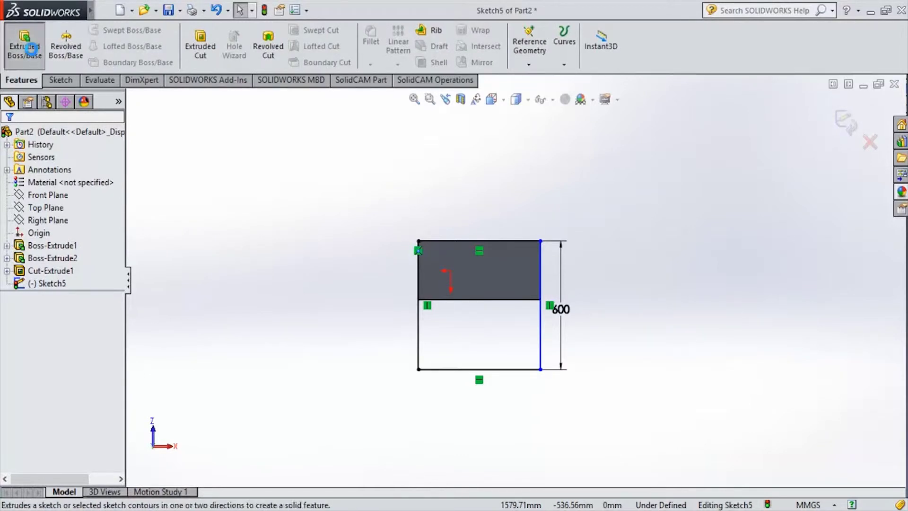
pyautogui.write('20')
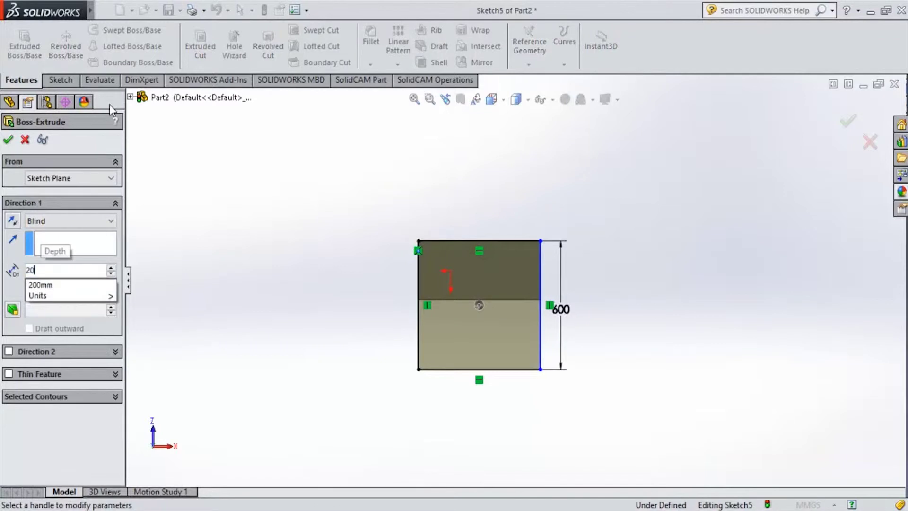
pyautogui.press('Return')
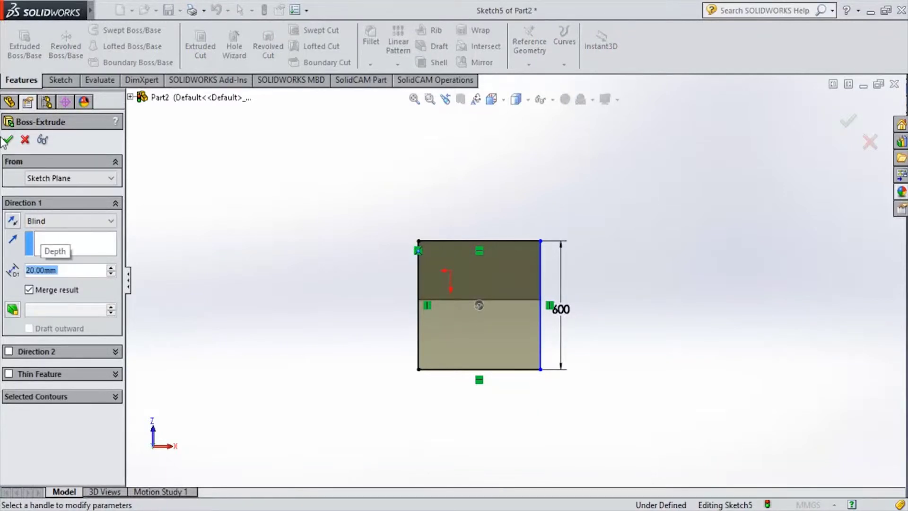
pyautogui.click(4, 139)
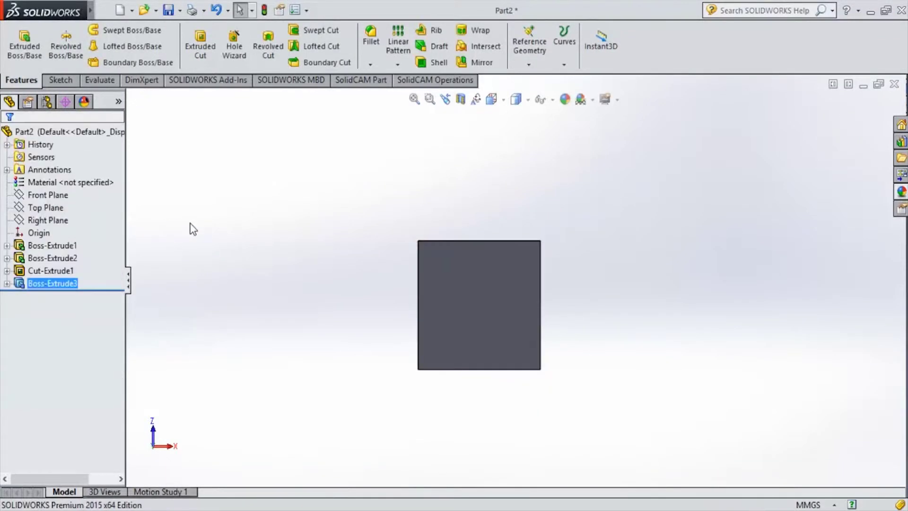
# Turn the thin base plate's side face head-on and start Sketch6 on it
pyautogui.hotkey('ctrl', '7')
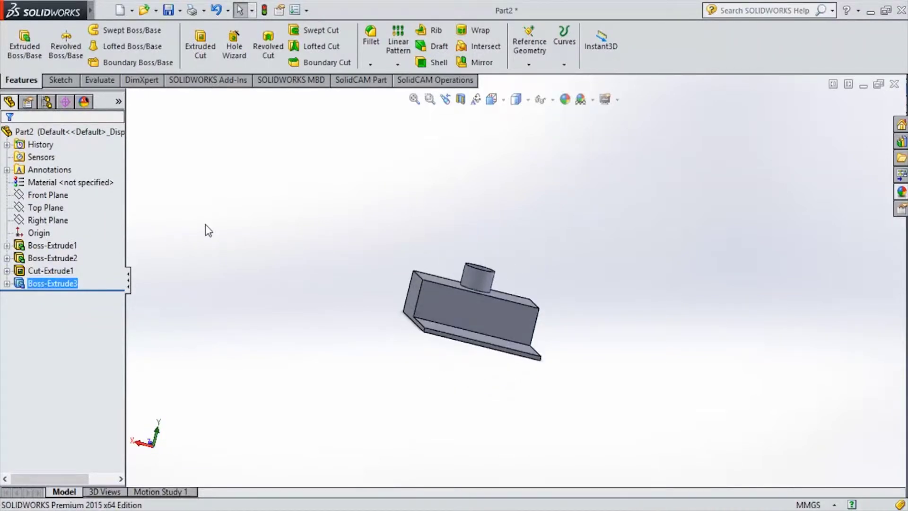
pyautogui.scroll(-5, 487, 348)
pyautogui.scroll(-2, 487, 349)
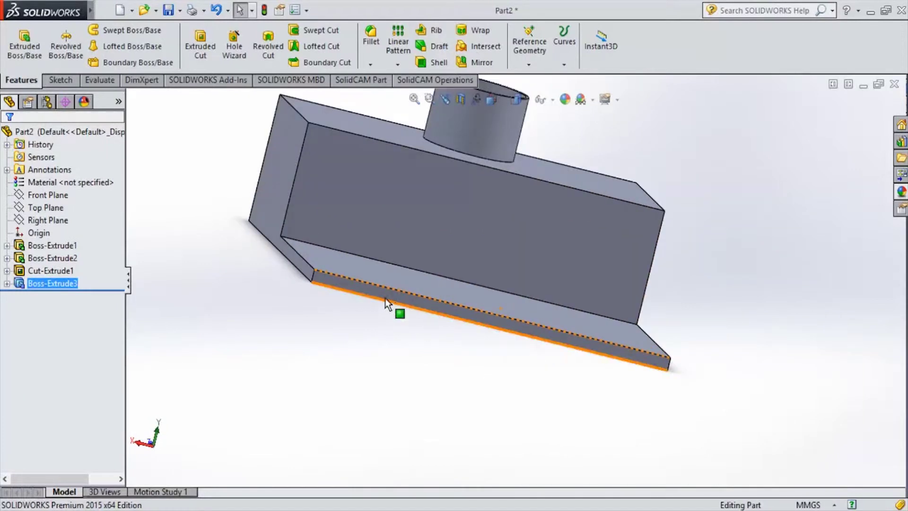
pyautogui.click(385, 299)
pyautogui.click(482, 248)
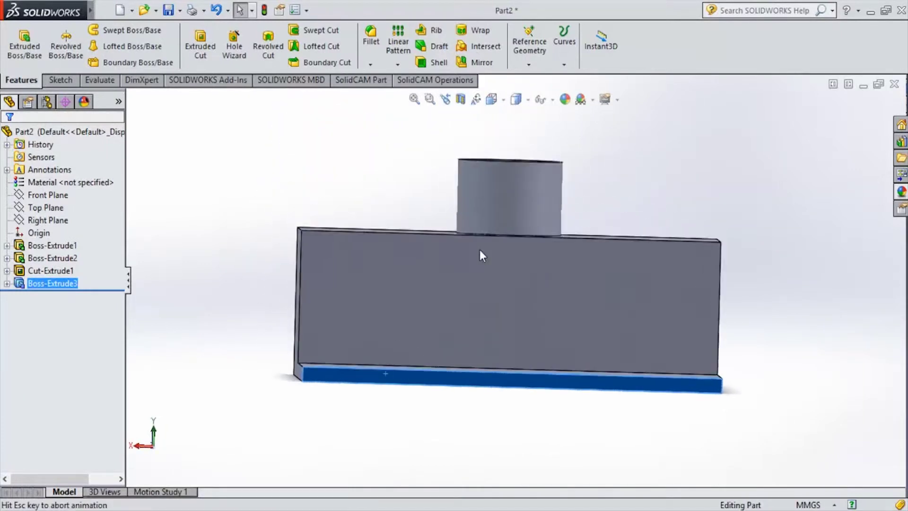
pyautogui.scroll(-3, 441, 382)
pyautogui.scroll(-2, 441, 383)
pyautogui.scroll(3, 441, 382)
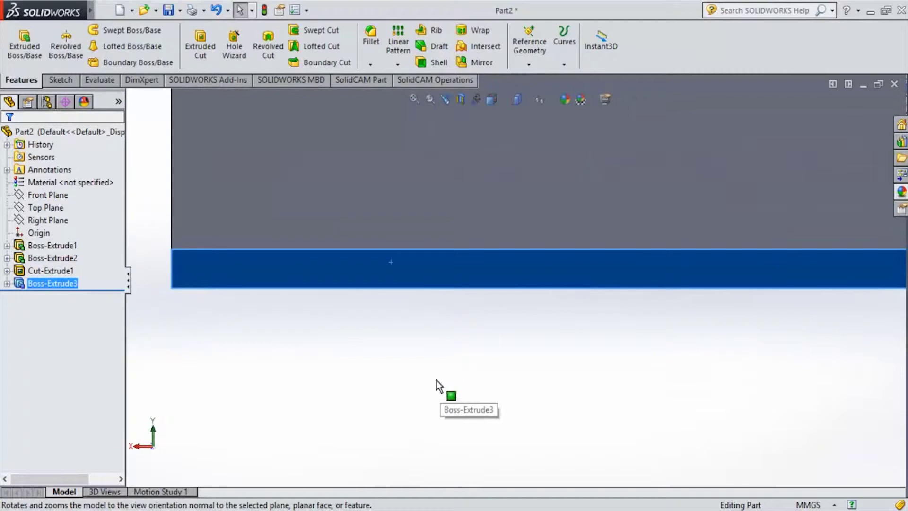
pyautogui.click(60, 80)
pyautogui.click(18, 41)
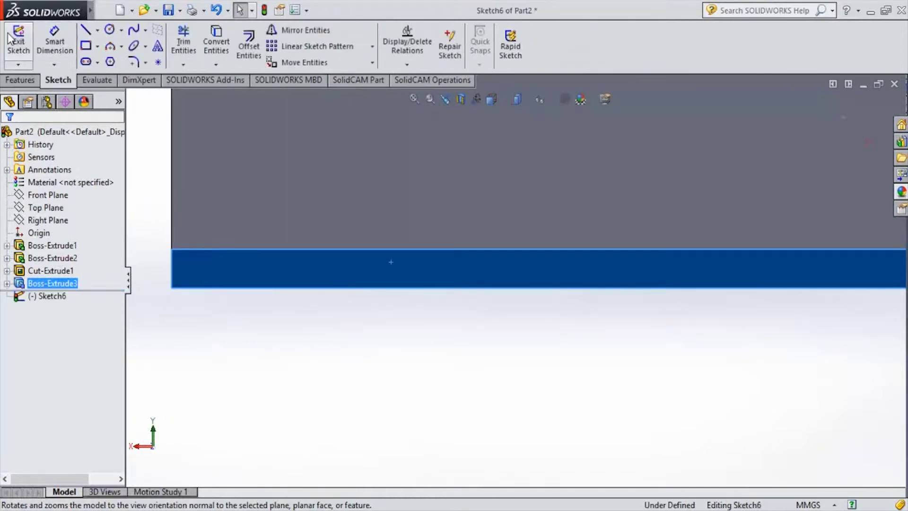
# Draw a corner rectangle on the plate face and dimension its left edge 17 mm
pyautogui.click(85, 45)
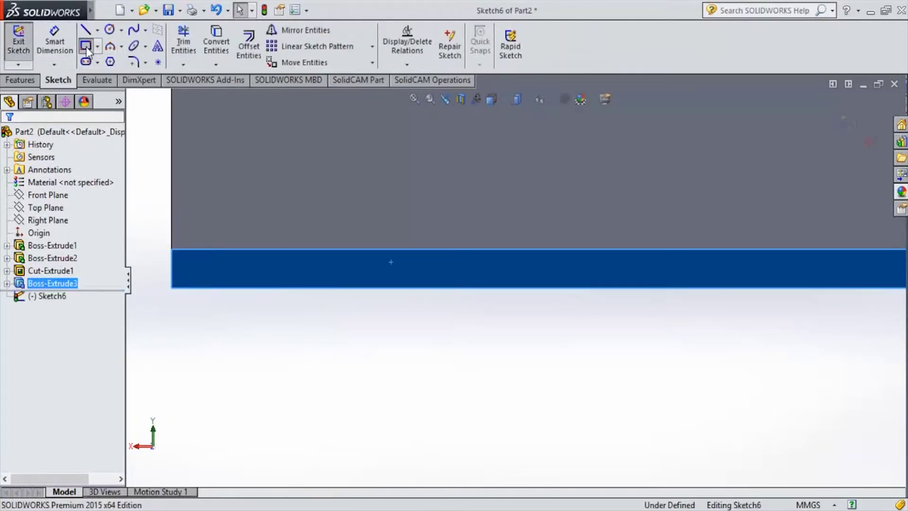
pyautogui.click(295, 259)
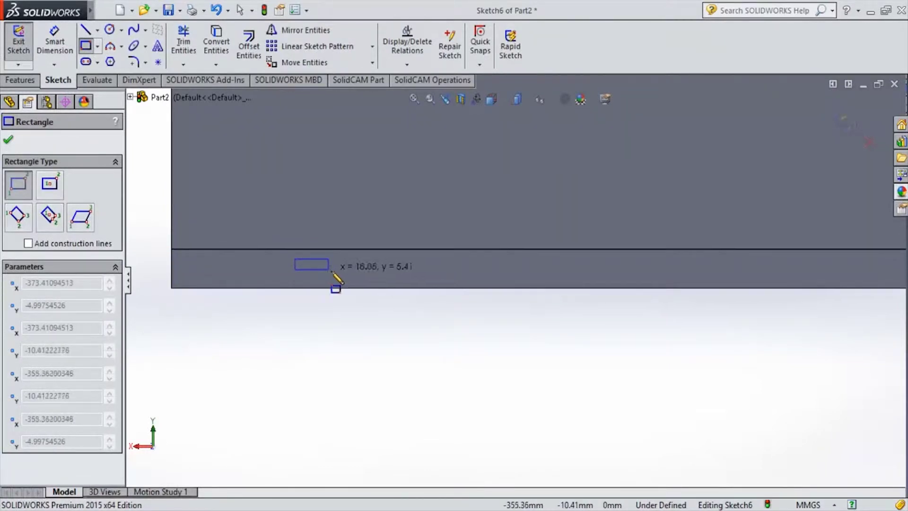
pyautogui.click(442, 284)
pyautogui.click(58, 44)
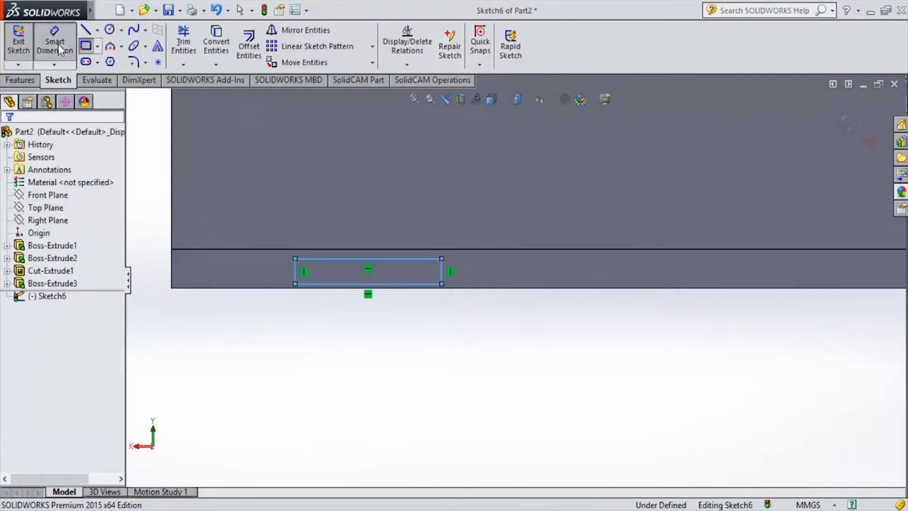
pyautogui.click(294, 269)
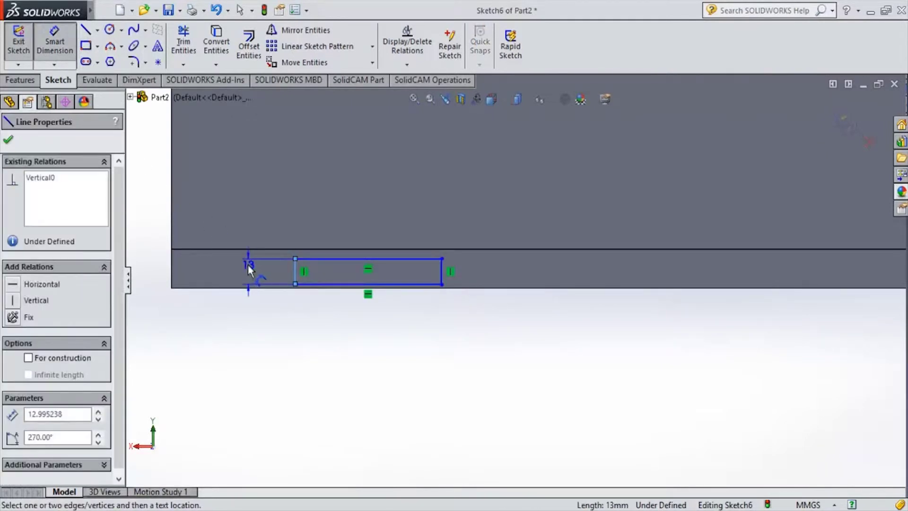
pyautogui.click(152, 266)
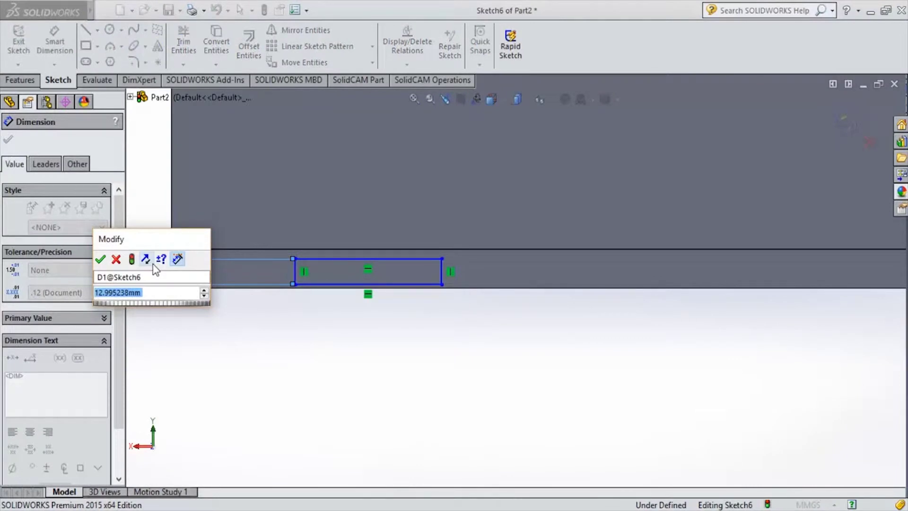
pyautogui.write('17')
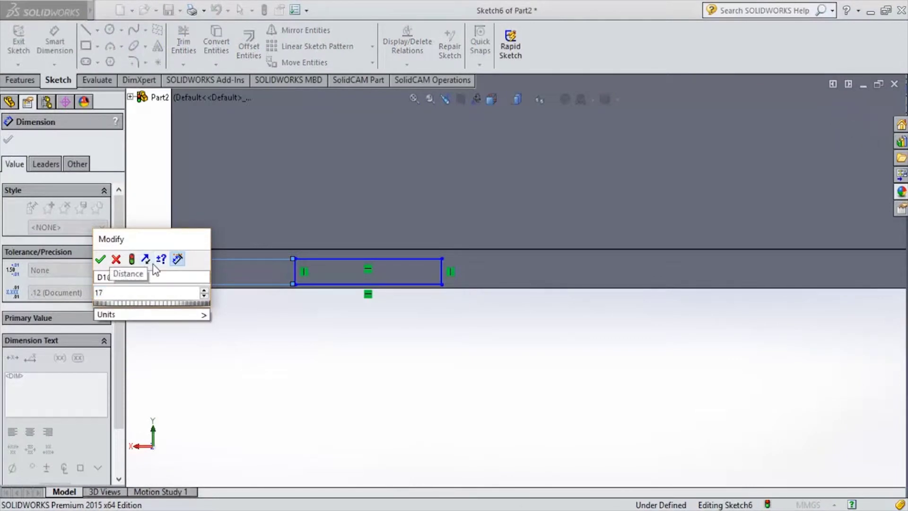
pyautogui.press('Return')
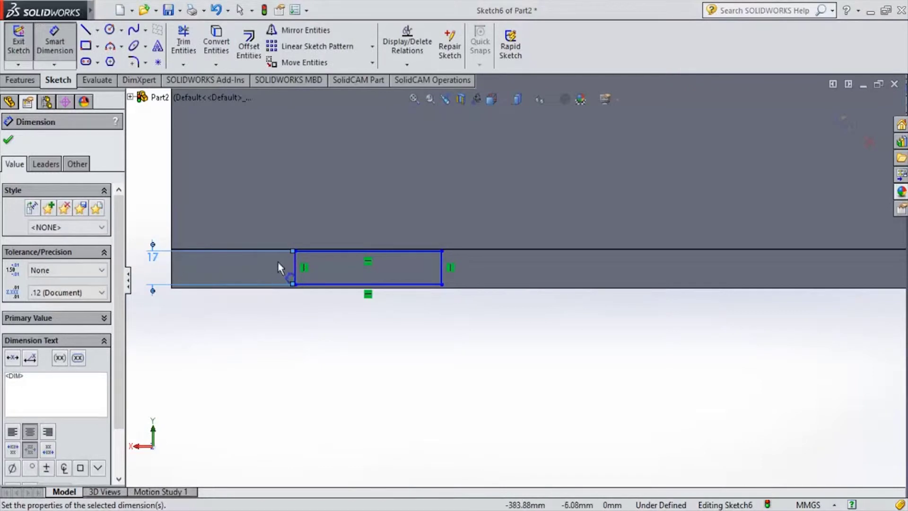
# Dimension the rectangle's bottom edge 17 mm from the model edge below it
pyautogui.click(318, 284)
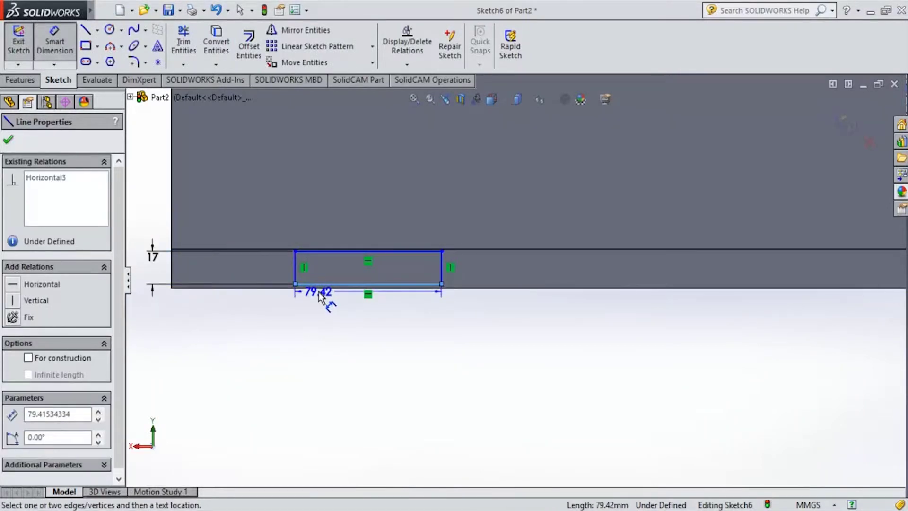
pyautogui.click(324, 289)
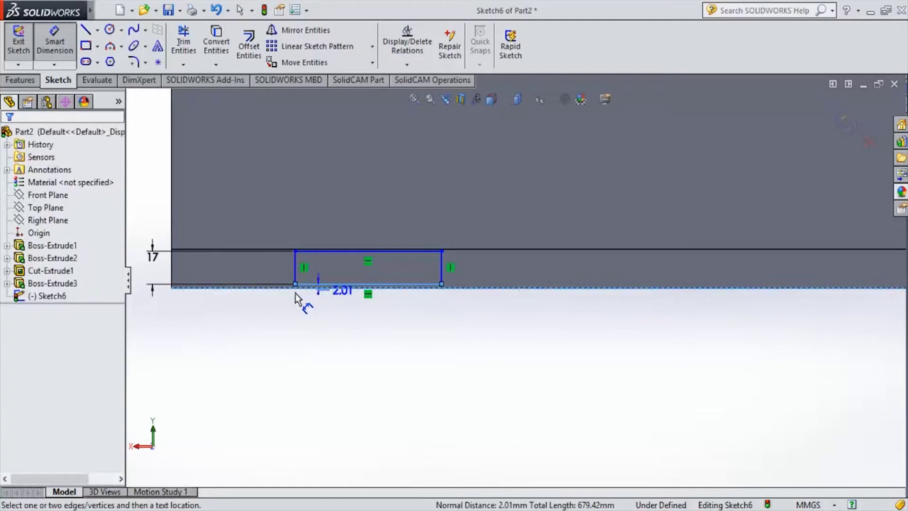
pyautogui.click(141, 289)
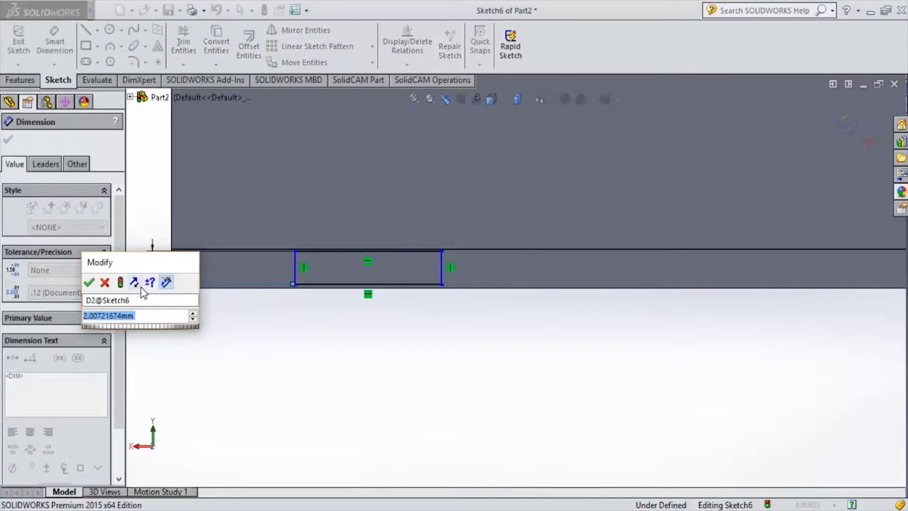
pyautogui.write('17')
pyautogui.press('Return')
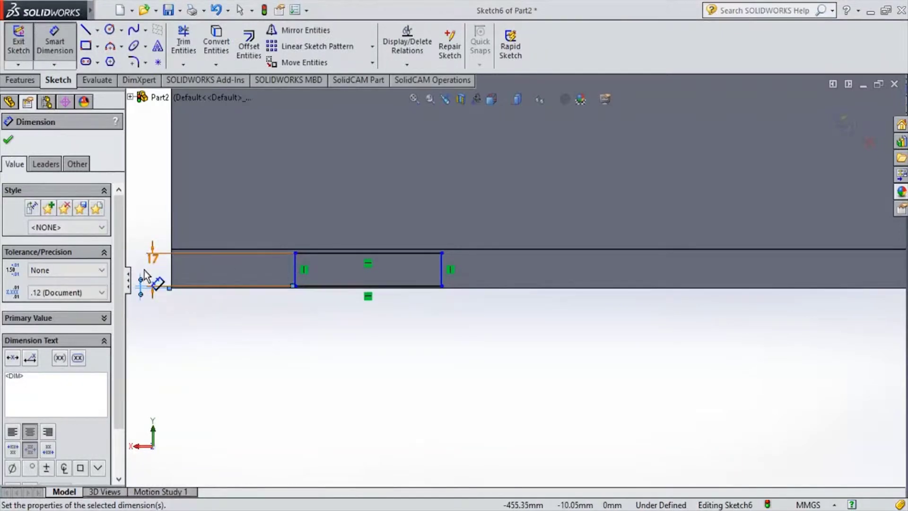
pyautogui.press('f')
pyautogui.scroll(-5, 302, 289)
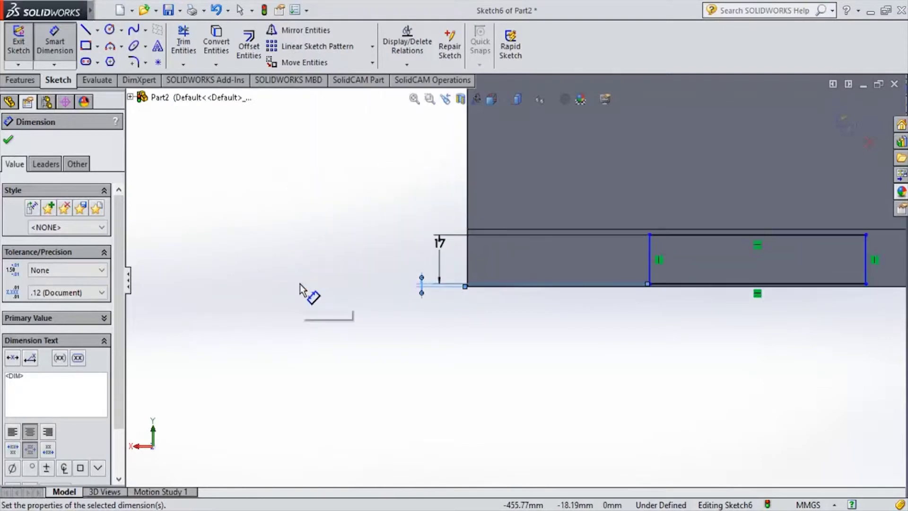
# Add the rectangle's 5 mm and 10 mm vertical offset dimensions
pyautogui.click(418, 282)
pyautogui.click(395, 305)
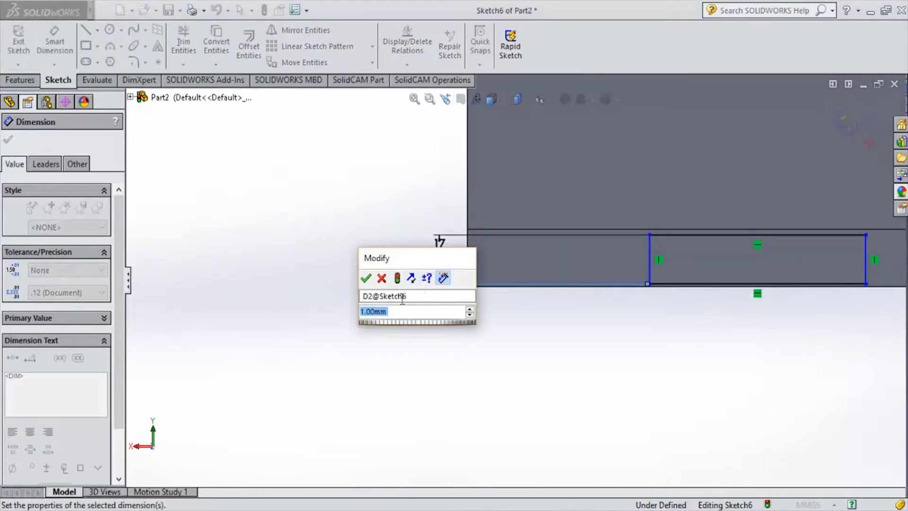
pyautogui.write('5')
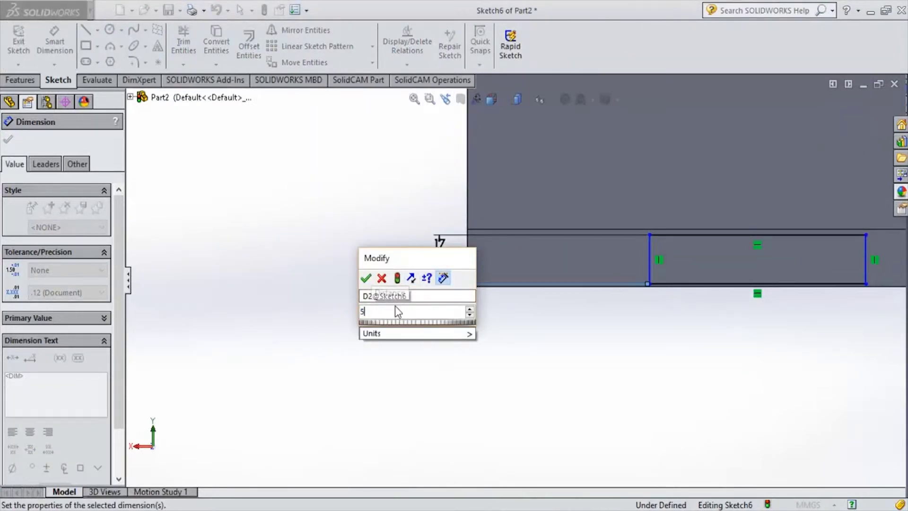
pyautogui.press('Return')
pyautogui.click(439, 260)
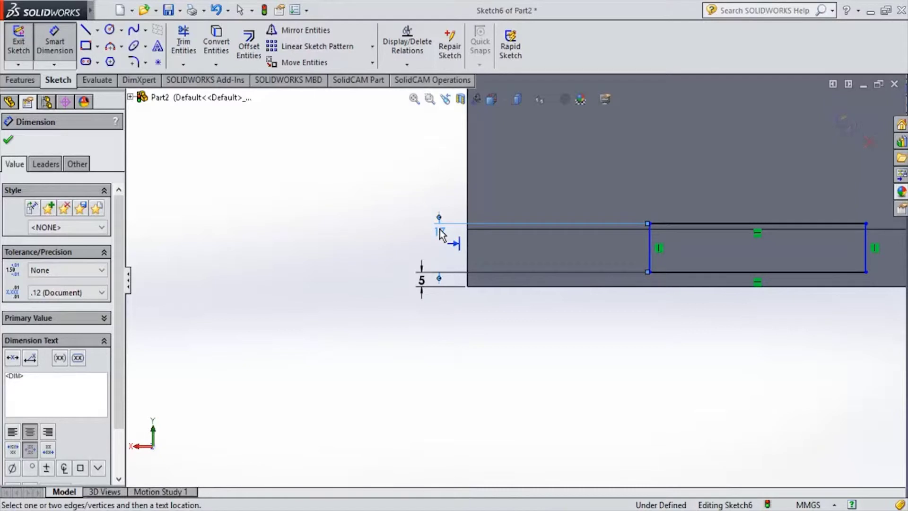
pyautogui.click(445, 247)
pyautogui.write('10')
pyautogui.press('Return')
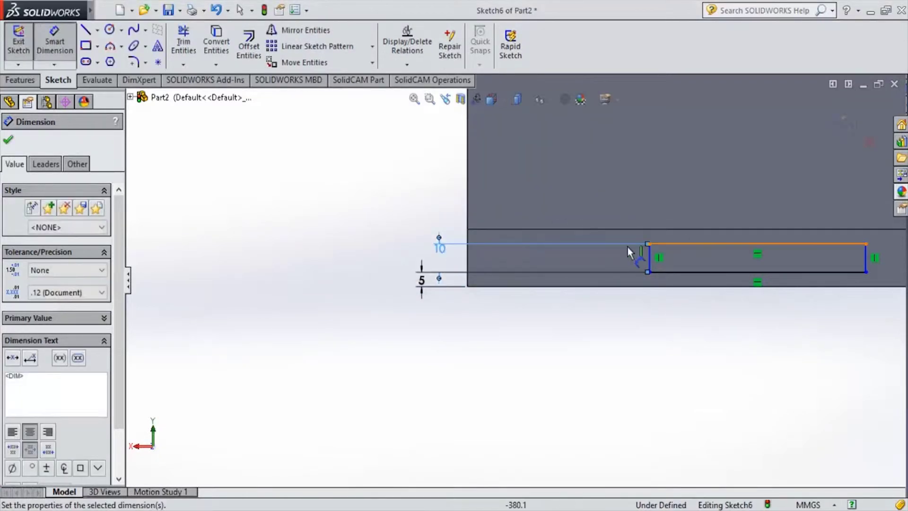
# Dimension the rectangle 40 mm from the block's edge and 30 mm wide
pyautogui.click(651, 265)
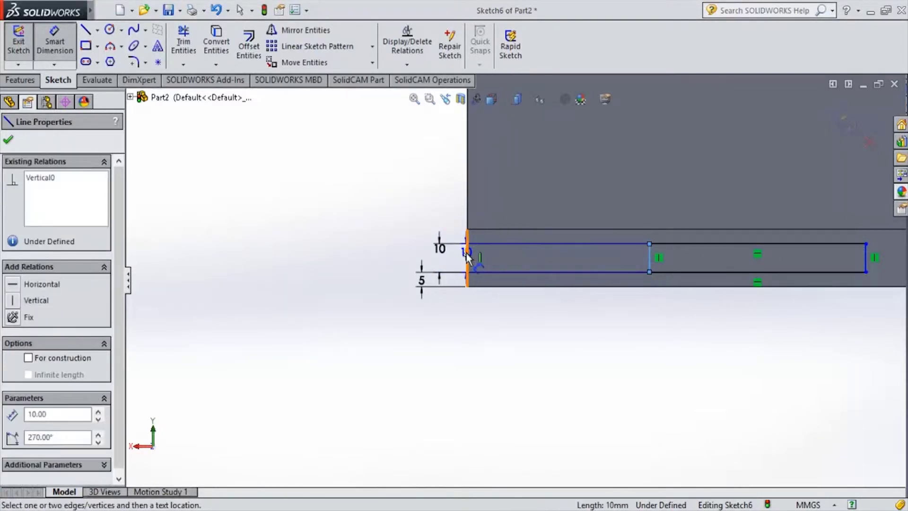
pyautogui.click(467, 255)
pyautogui.click(559, 326)
pyautogui.write('40')
pyautogui.press('Return')
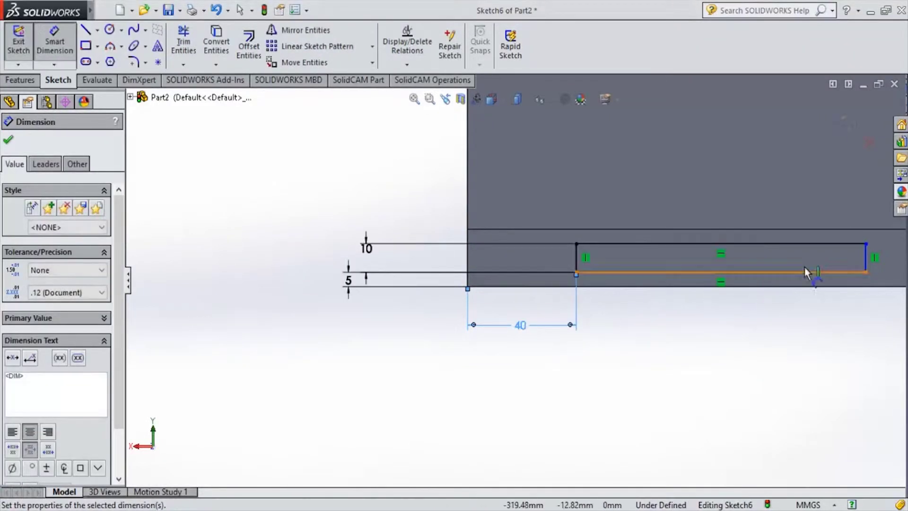
pyautogui.click(864, 255)
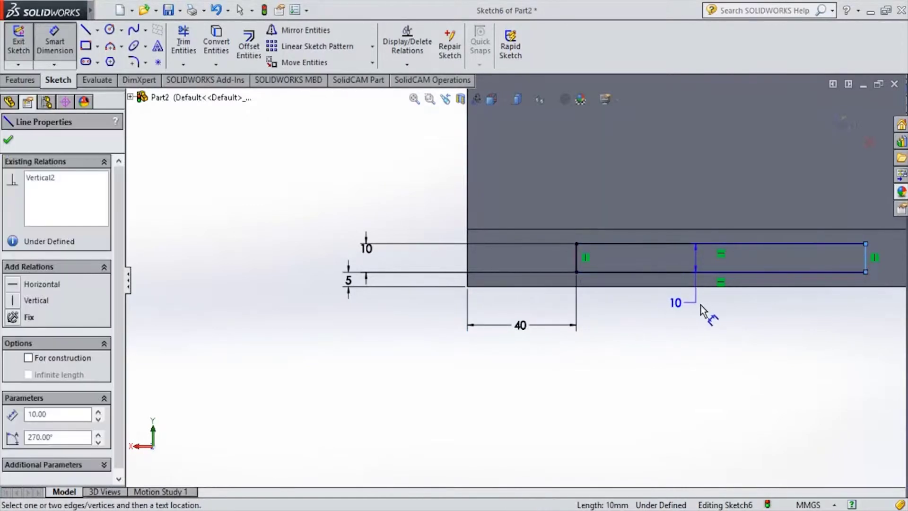
pyautogui.press('Escape')
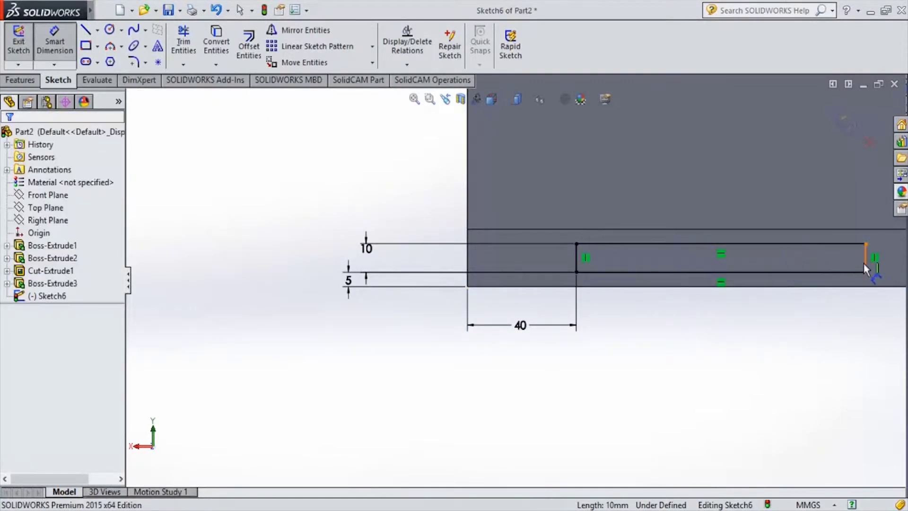
pyautogui.click(833, 280)
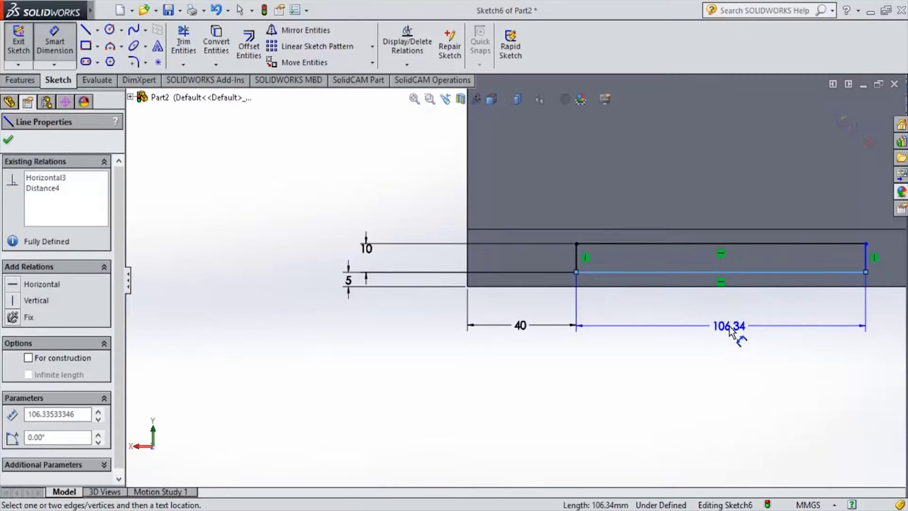
pyautogui.click(732, 328)
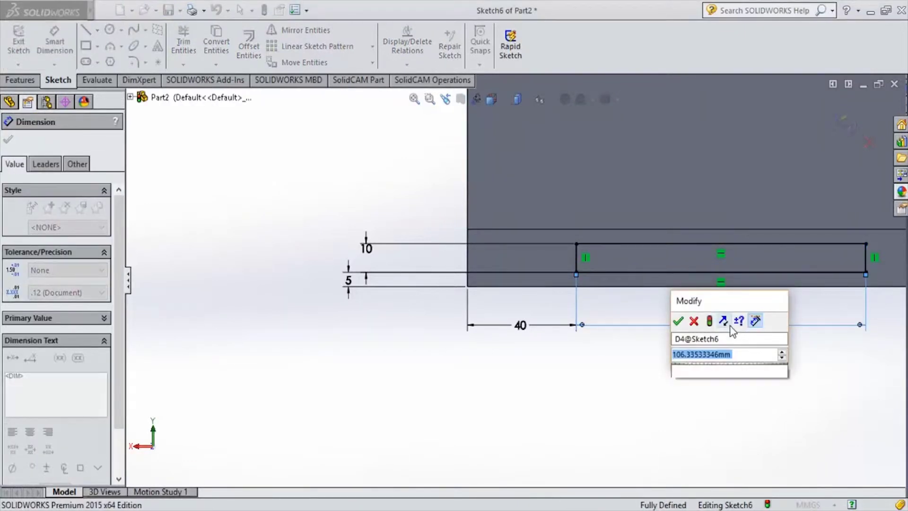
pyautogui.write('30')
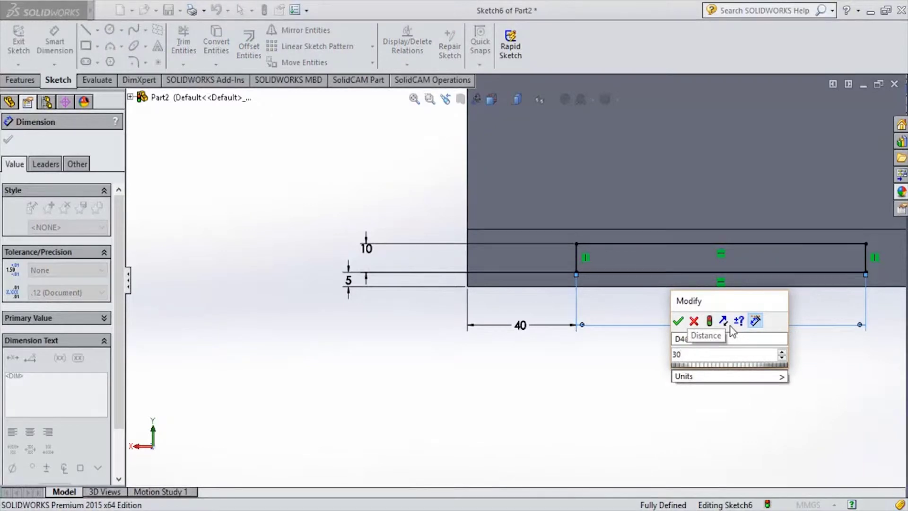
pyautogui.press('Escape')
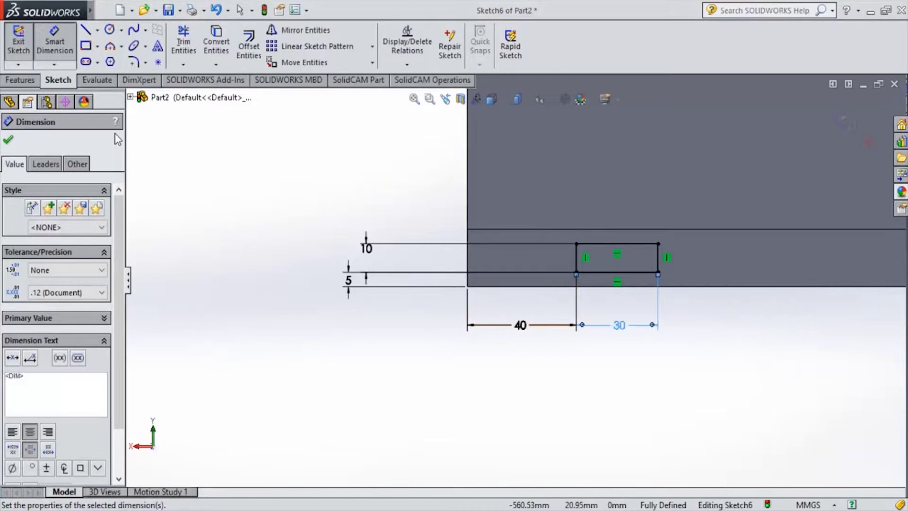
pyautogui.click(9, 141)
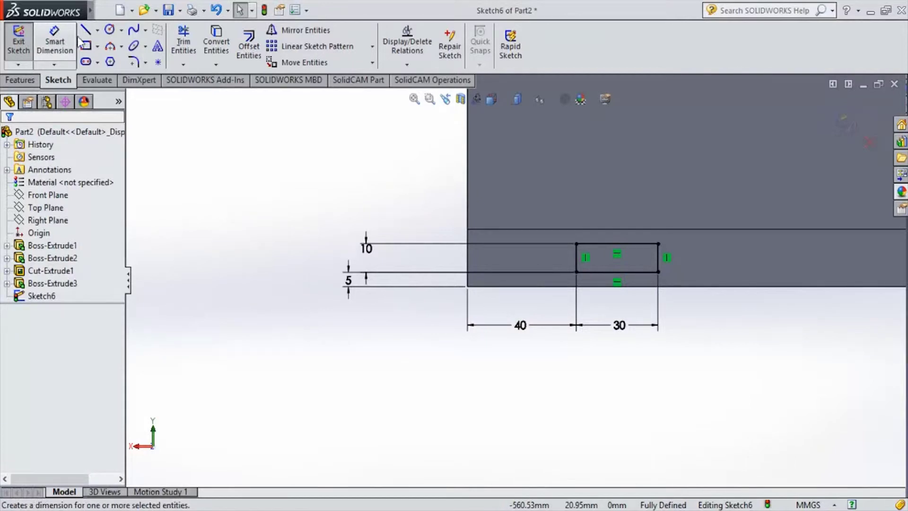
pyautogui.click(86, 45)
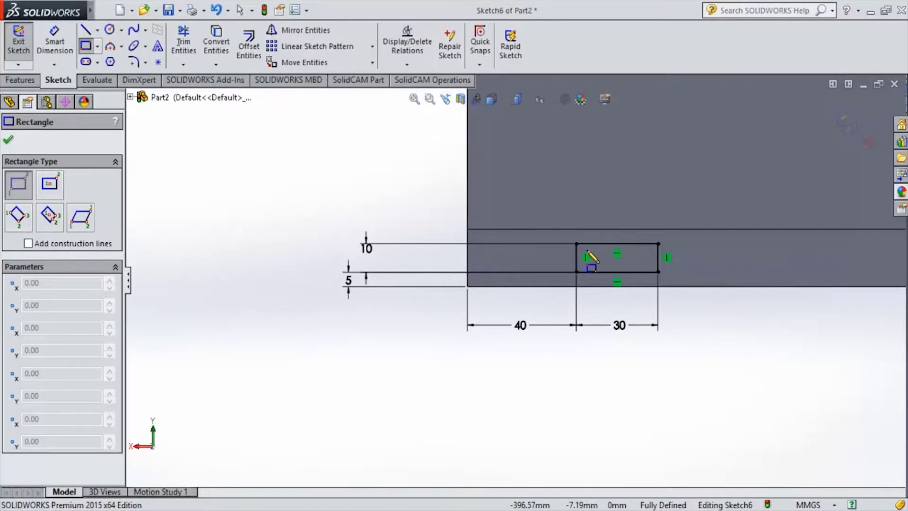
# Draw an inner rectangle inside the first and set its height to 8 mm
pyautogui.click(586, 253)
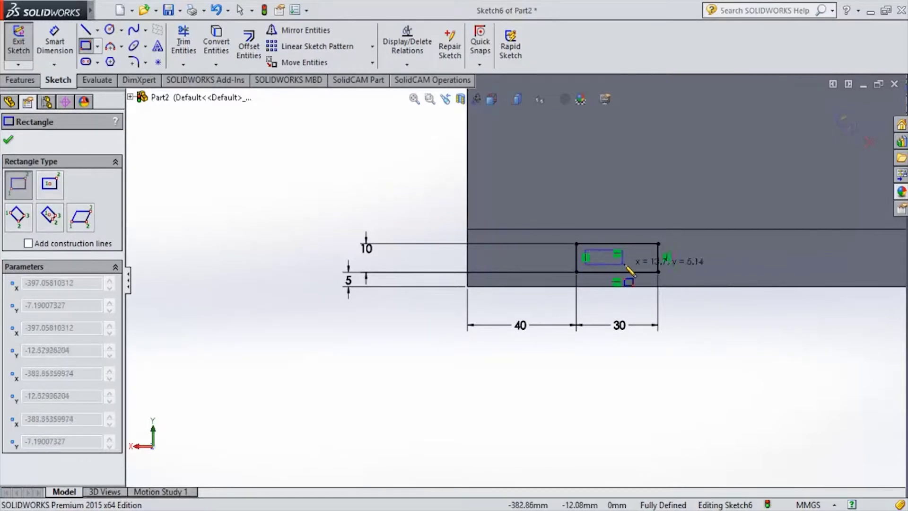
pyautogui.click(651, 265)
pyautogui.click(55, 42)
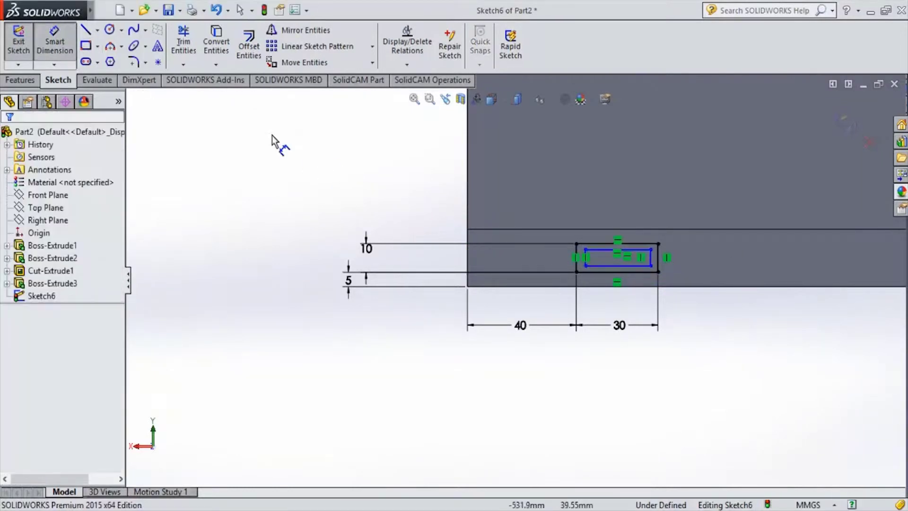
pyautogui.click(651, 260)
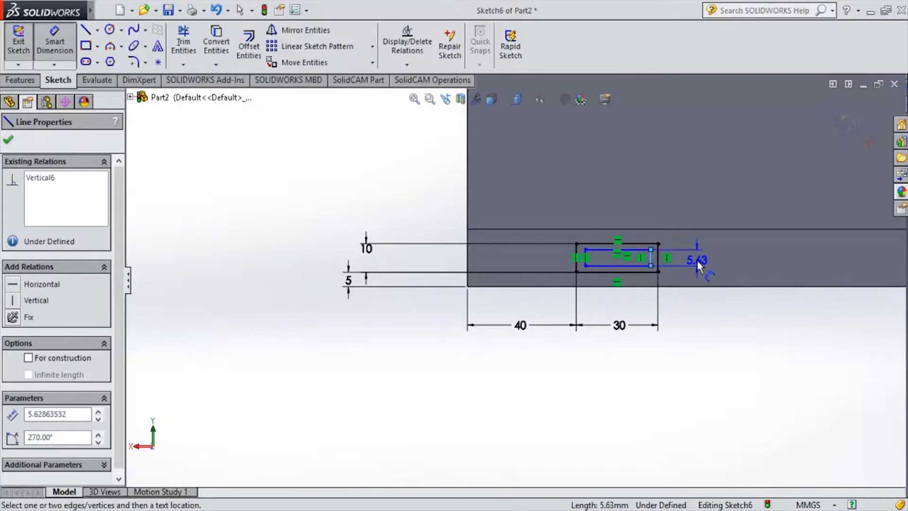
pyautogui.click(701, 258)
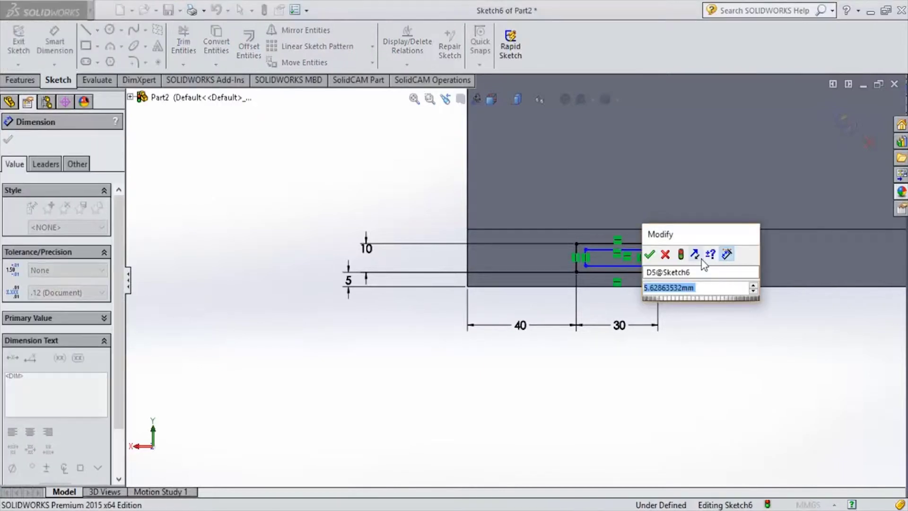
pyautogui.write('10')
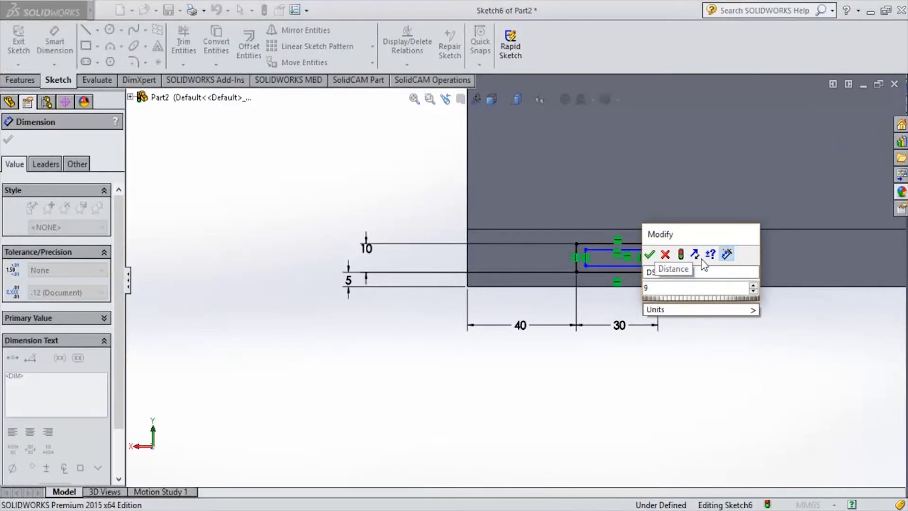
pyautogui.press('Return')
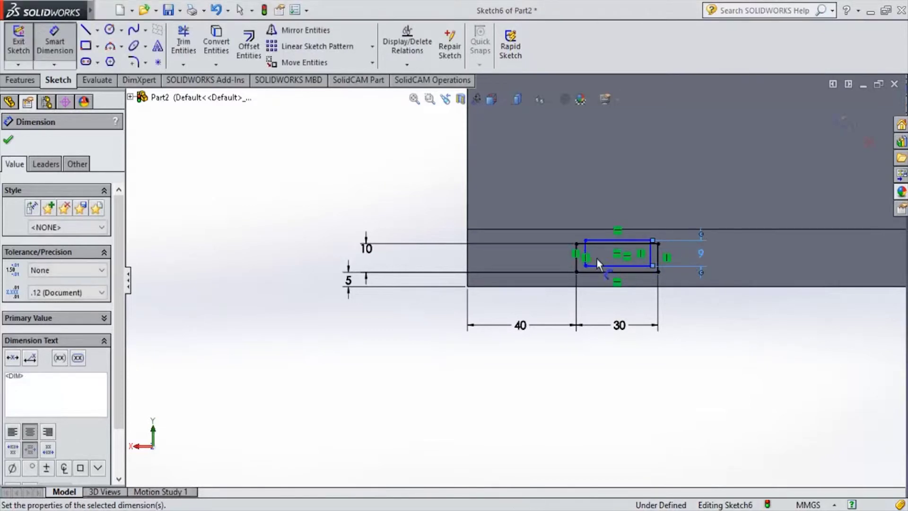
pyautogui.click(704, 252)
pyautogui.write('8')
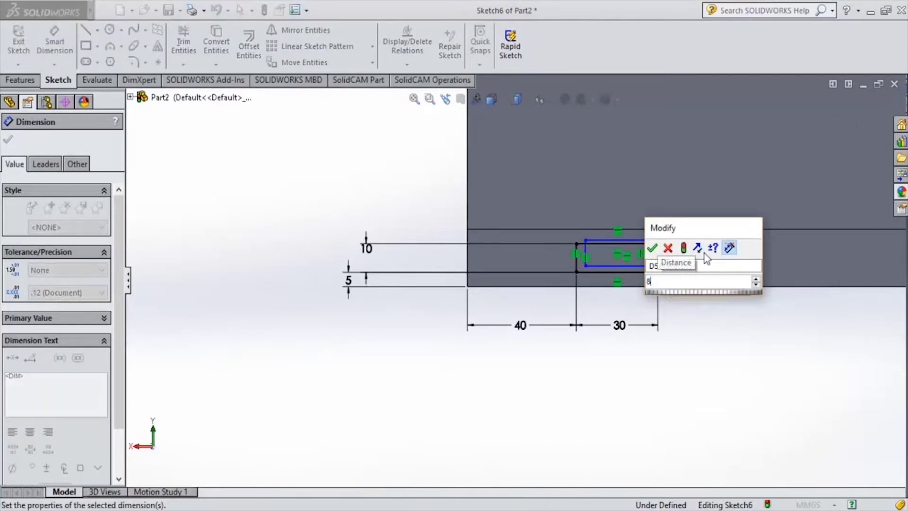
pyautogui.press('Return')
# Dimension the gap between the inner and outer rectangles' bottom edges as 8
pyautogui.click(620, 266)
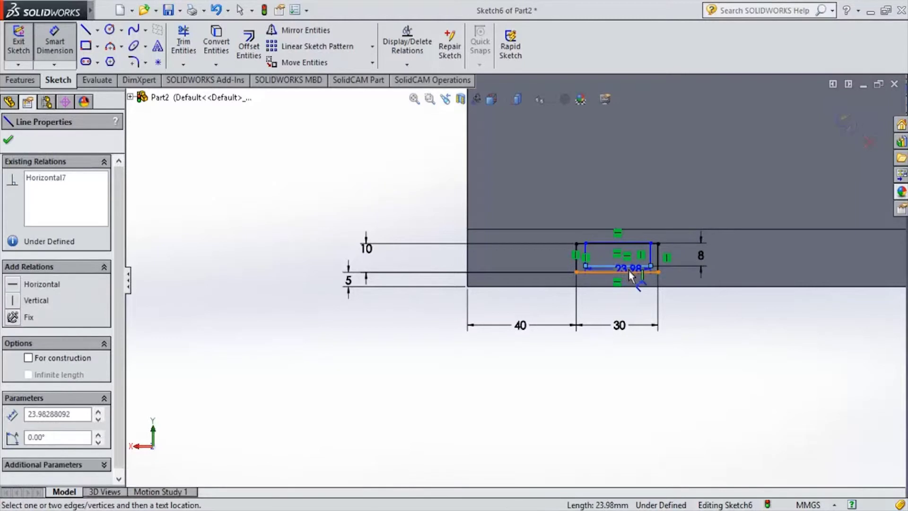
pyautogui.click(630, 279)
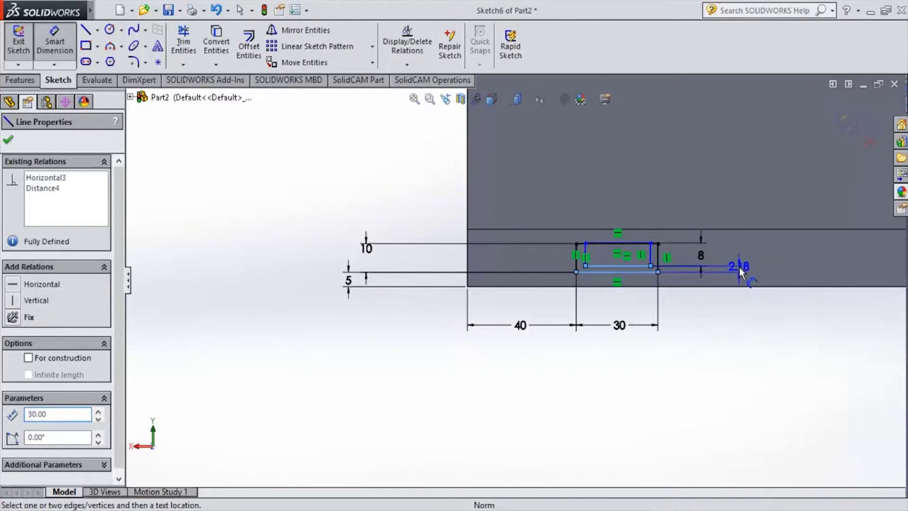
pyautogui.click(741, 273)
pyautogui.write('8')
pyautogui.press('Return')
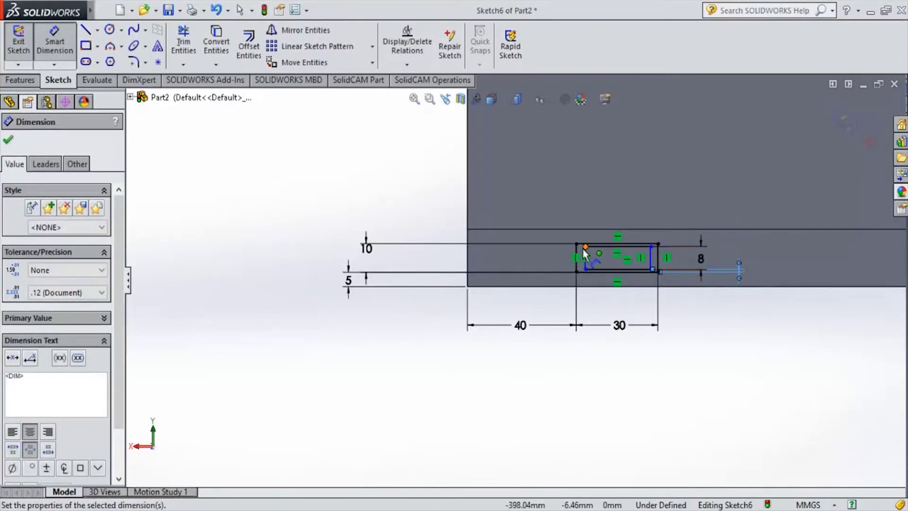
# Set 3 mm gaps between the rectangles' right and left sides, fully defining Sketch6
pyautogui.click(652, 262)
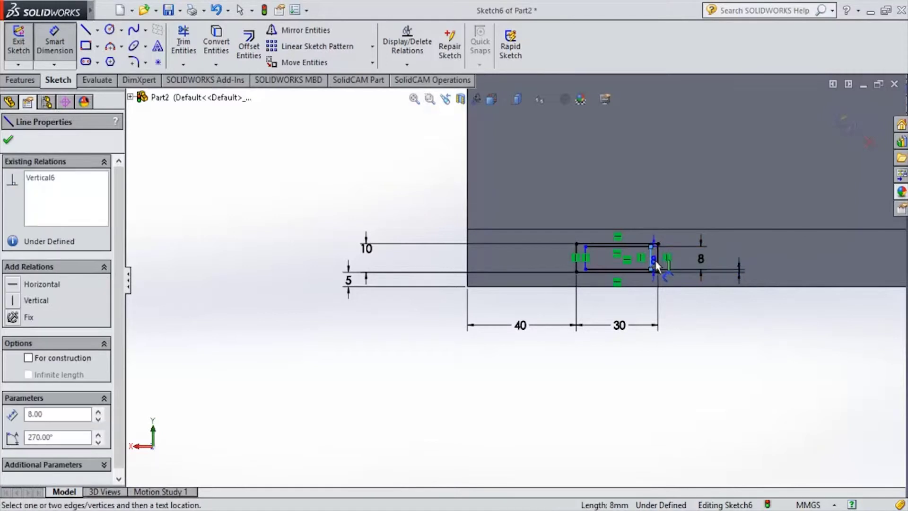
pyautogui.click(658, 262)
pyautogui.click(656, 357)
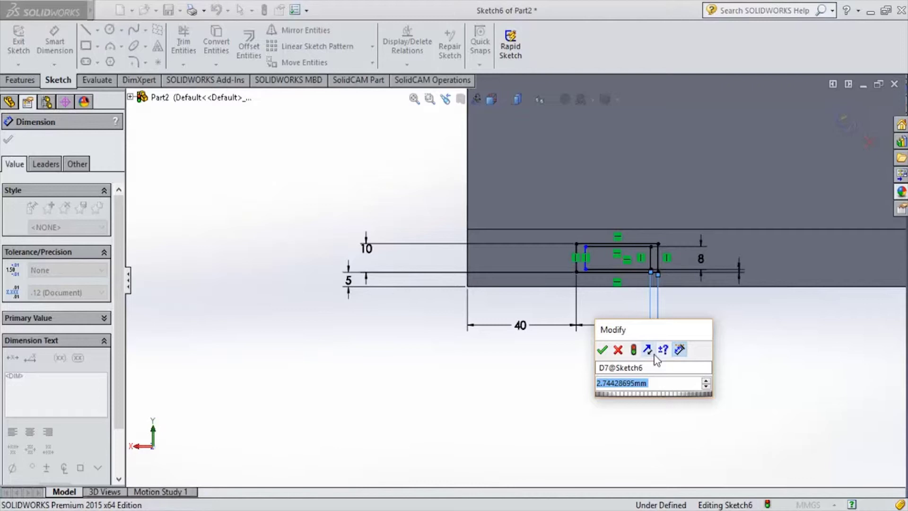
pyautogui.write('7')
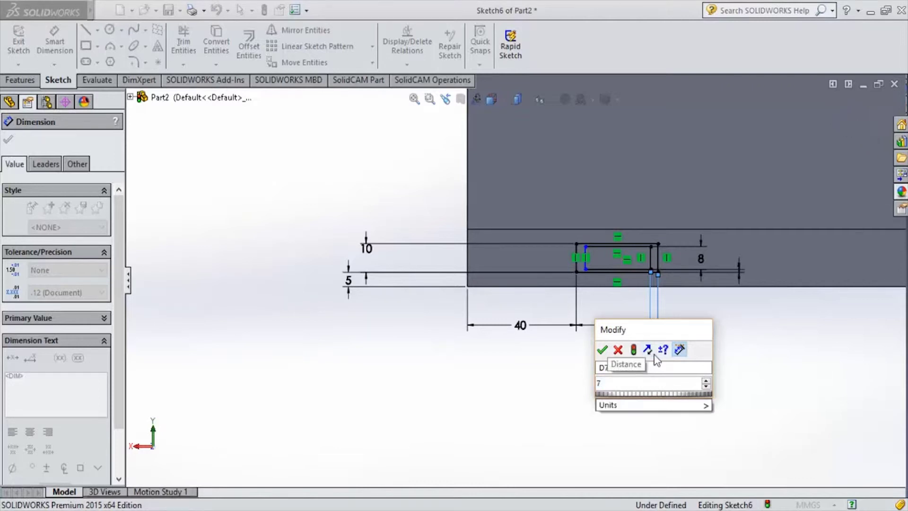
pyautogui.press('BackSpace')
pyautogui.write('30')
pyautogui.press('Return')
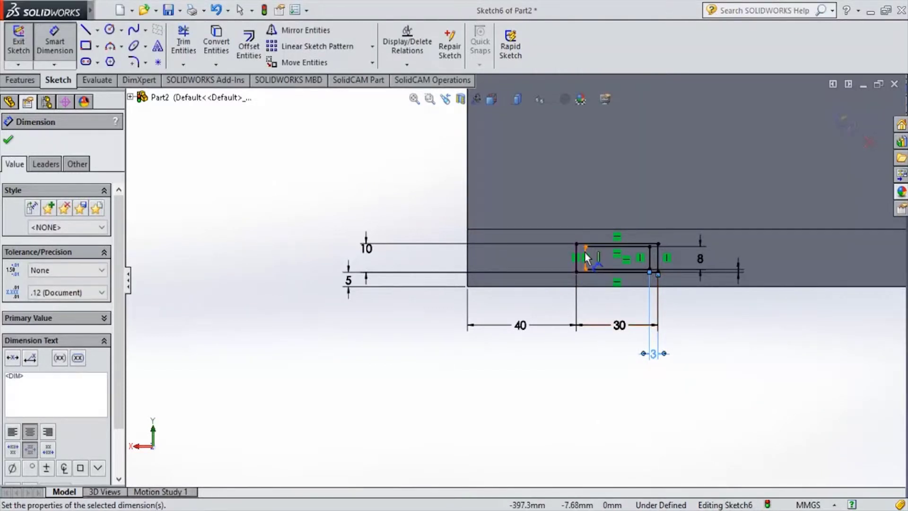
pyautogui.scroll(-3, 584, 252)
pyautogui.click(574, 258)
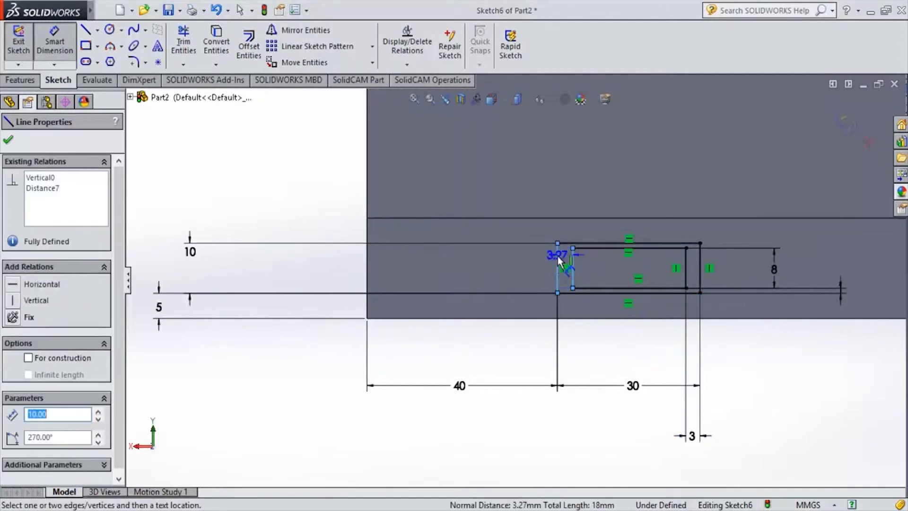
pyautogui.click(566, 346)
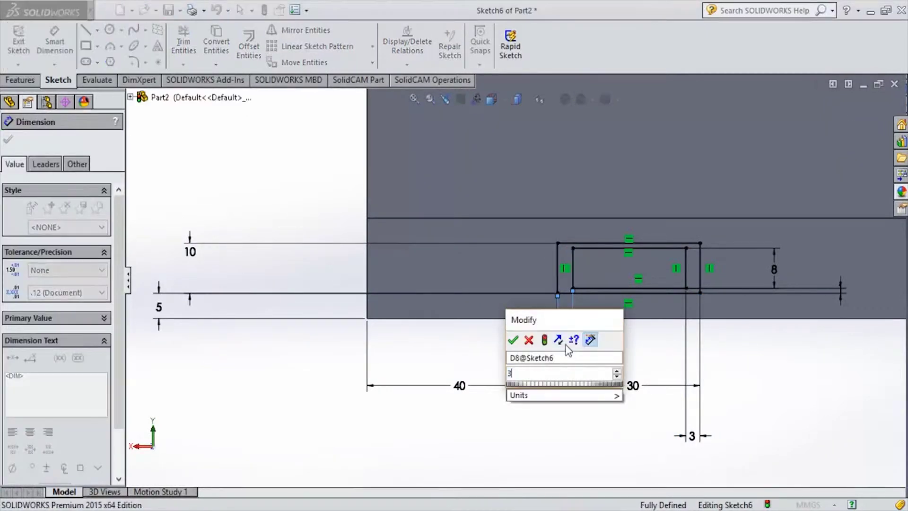
pyautogui.press('Return')
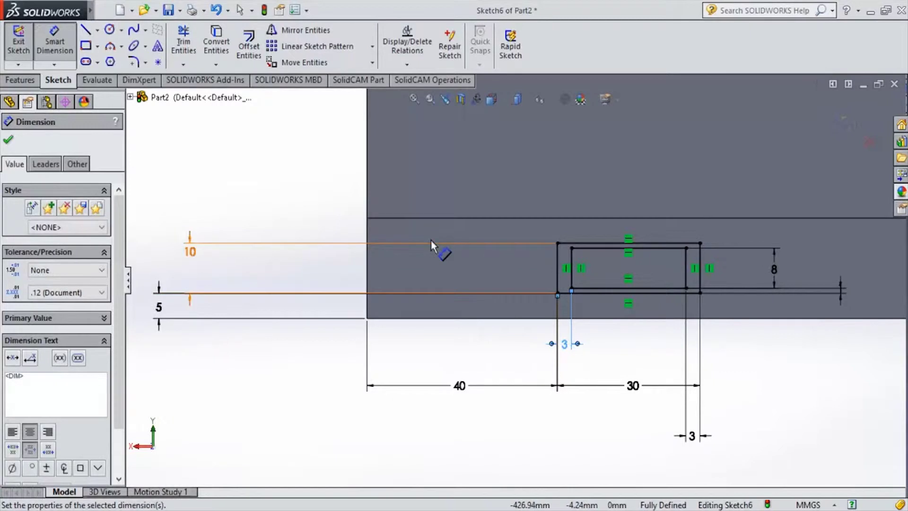
pyautogui.click(9, 139)
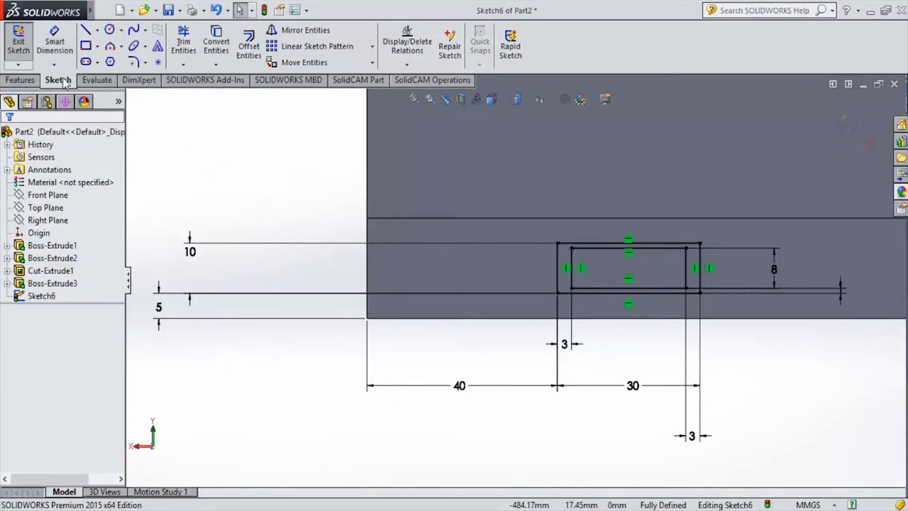
# Extrude Sketch6's frame 2 mm as a boss, abandoning an accidentally started cut
pyautogui.click(22, 83)
pyautogui.click(200, 45)
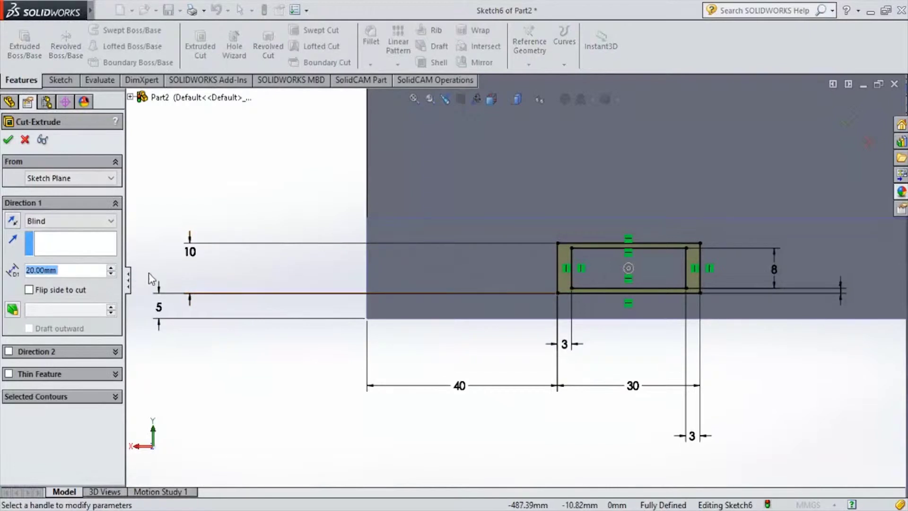
pyautogui.press('Escape')
pyautogui.click(600, 268)
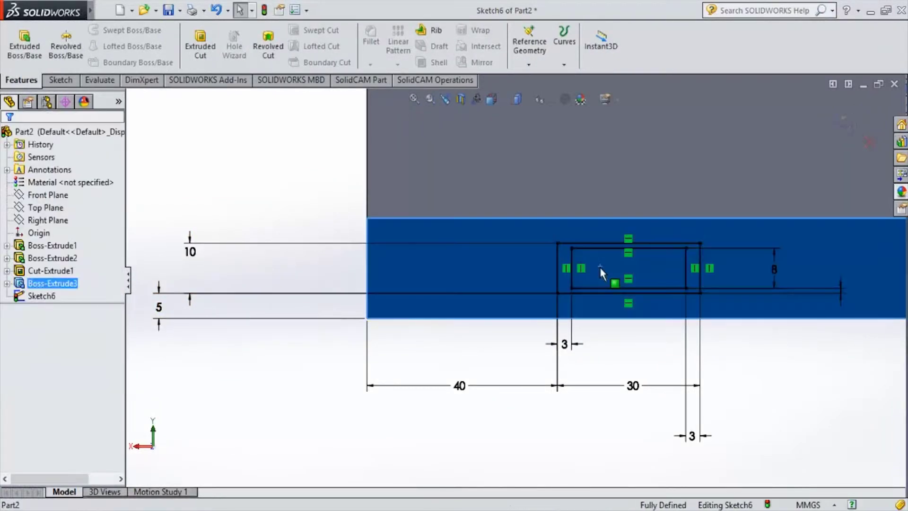
pyautogui.press('Escape')
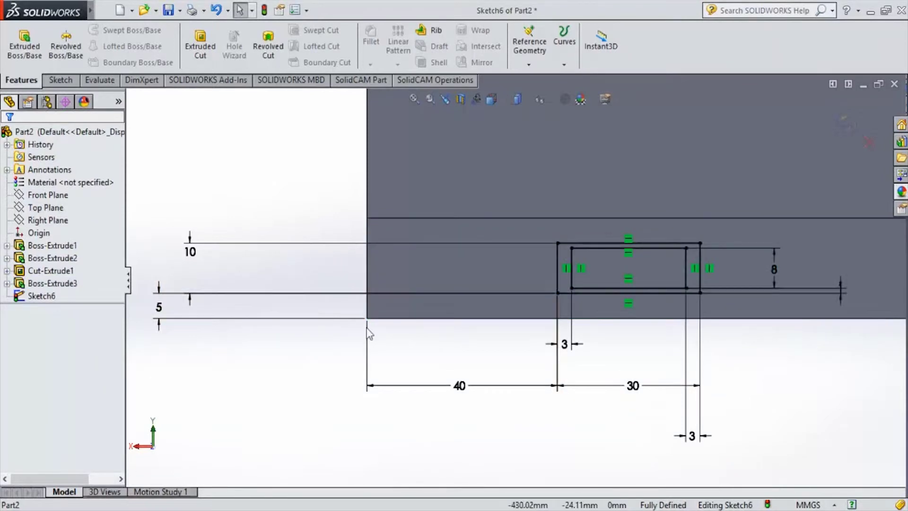
pyautogui.click(42, 296)
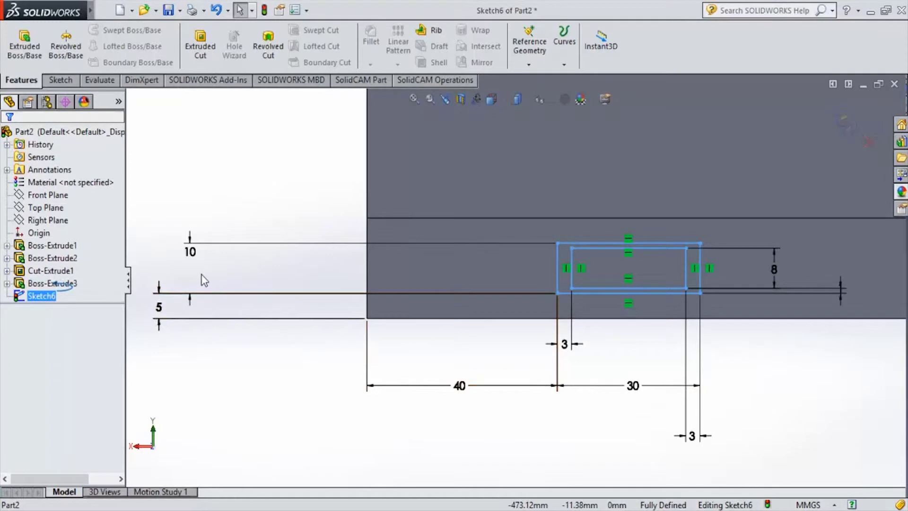
pyautogui.click(25, 45)
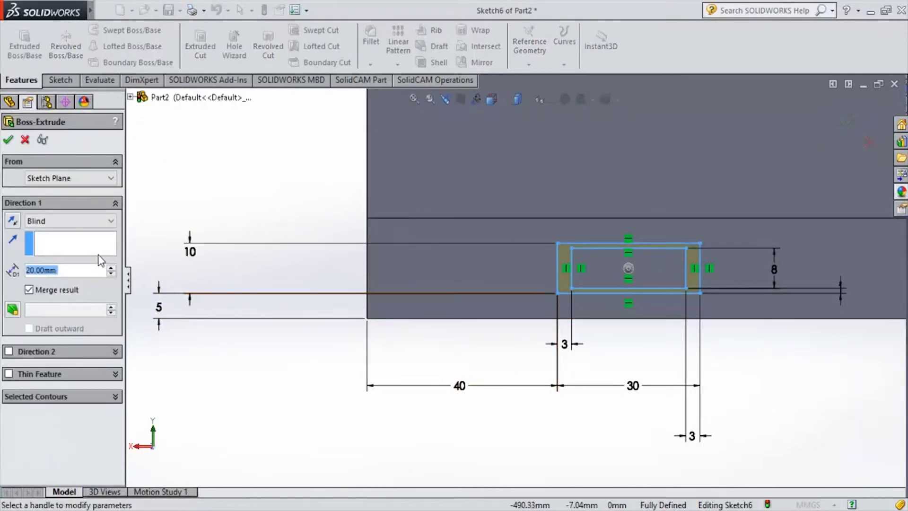
pyautogui.write('1')
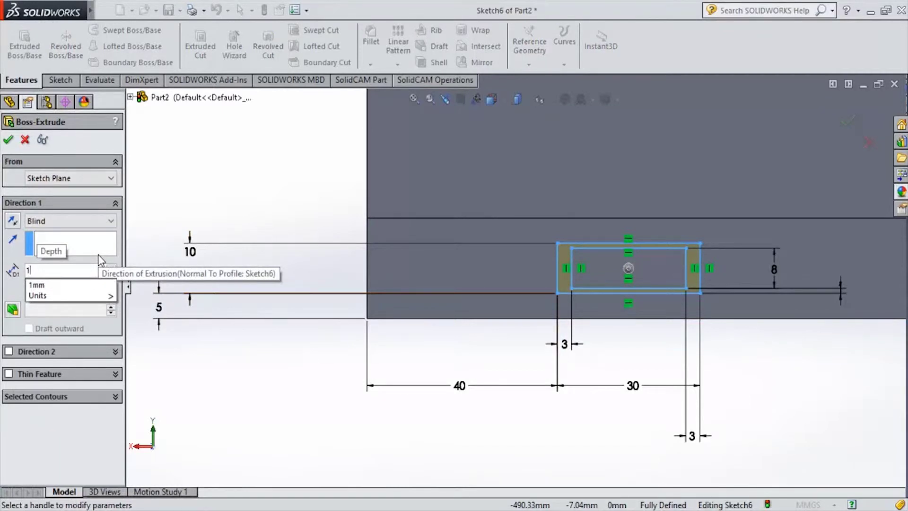
pyautogui.press('BackSpace')
pyautogui.write('2')
pyautogui.press('Return')
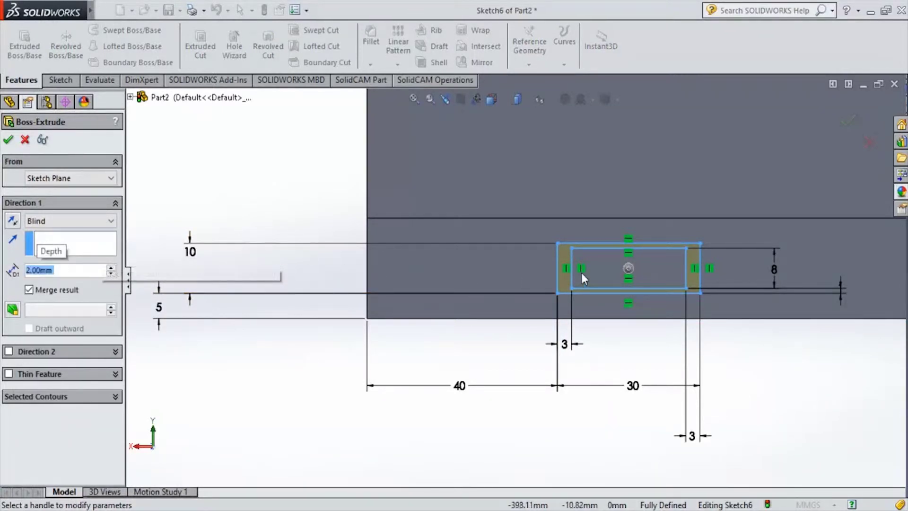
pyautogui.click(8, 140)
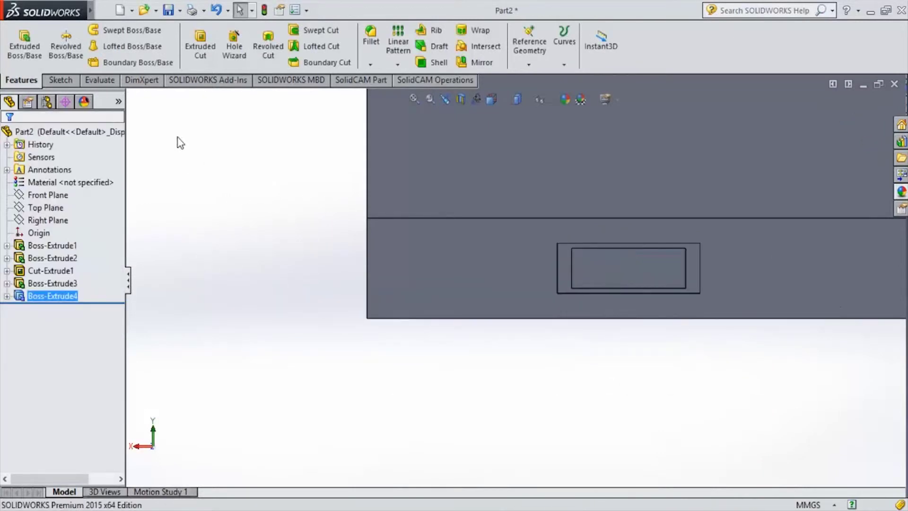
# Sketch a small rectangle inside the frame's inner outline on Boss-Extrude3's front face
pyautogui.click(24, 45)
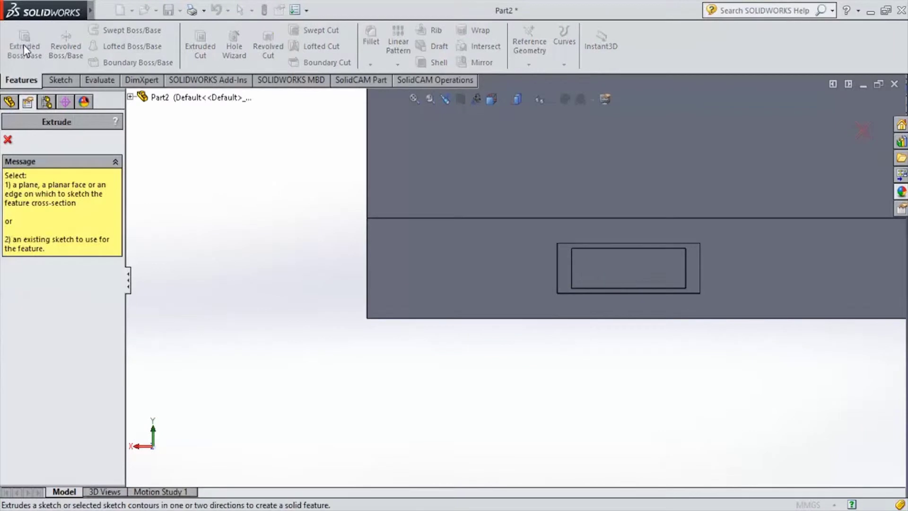
pyautogui.click(59, 85)
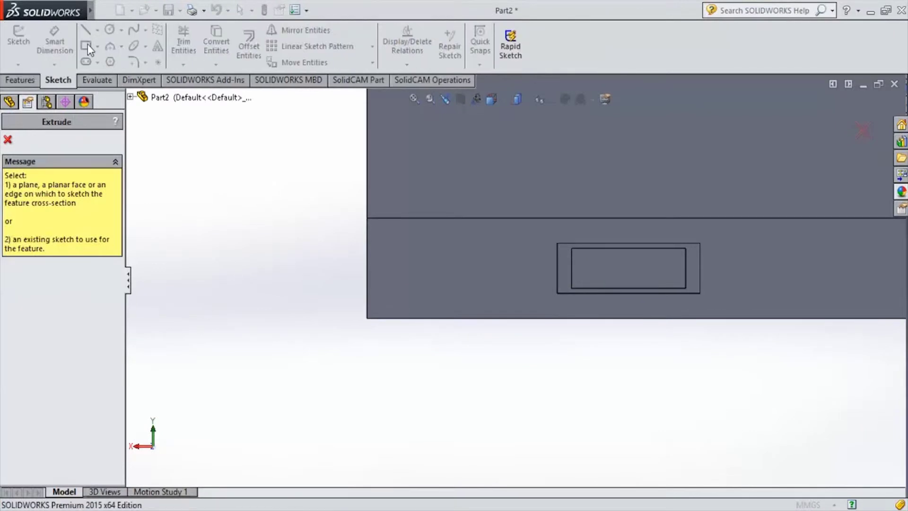
pyautogui.press('Escape')
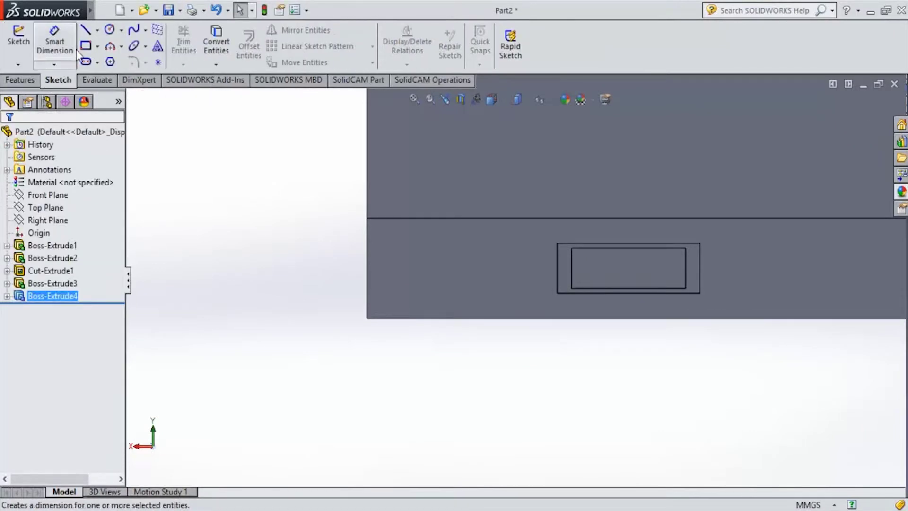
pyautogui.click(86, 45)
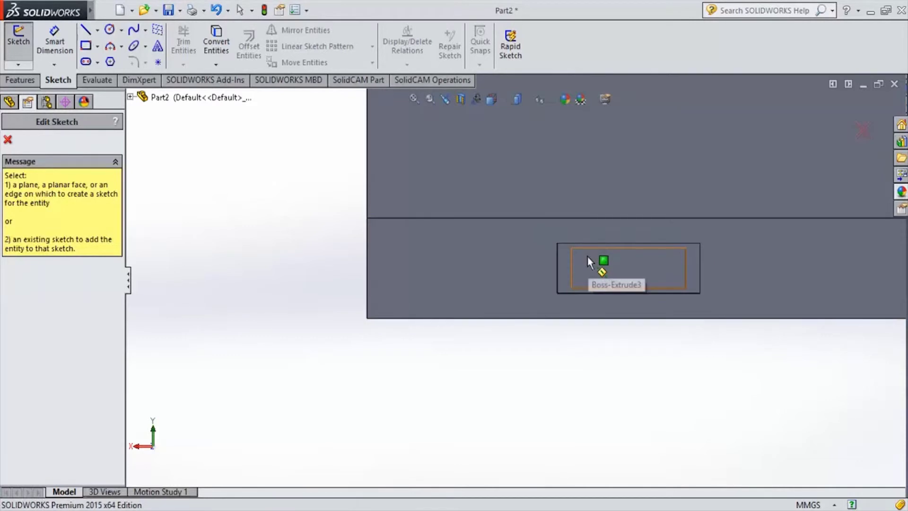
pyautogui.click(587, 256)
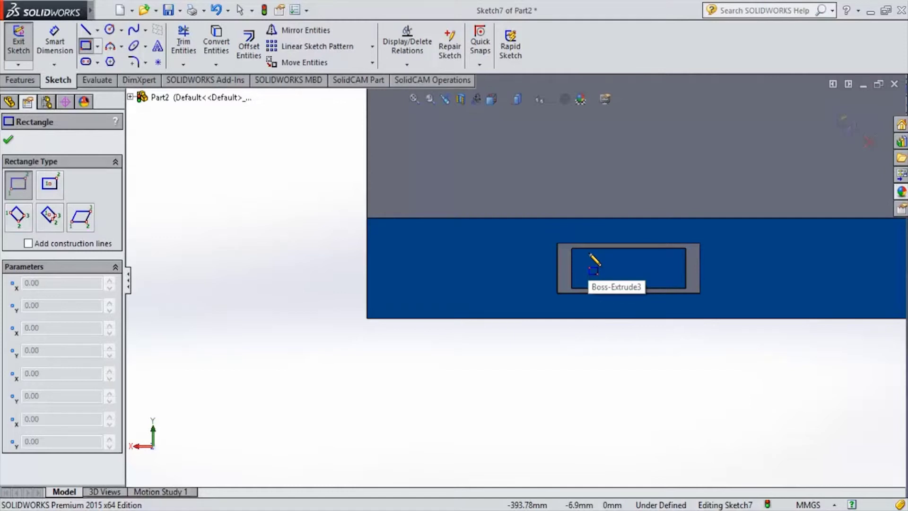
pyautogui.click(589, 254)
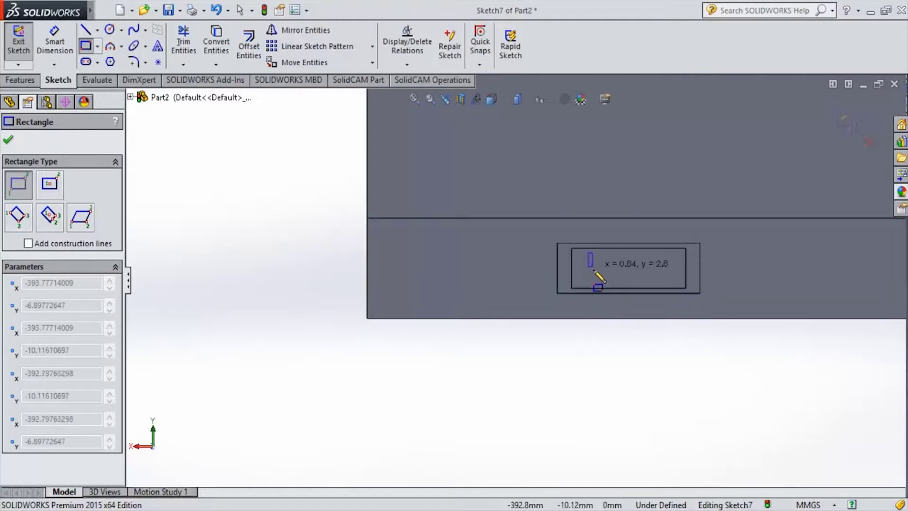
pyautogui.click(620, 284)
pyautogui.click(54, 43)
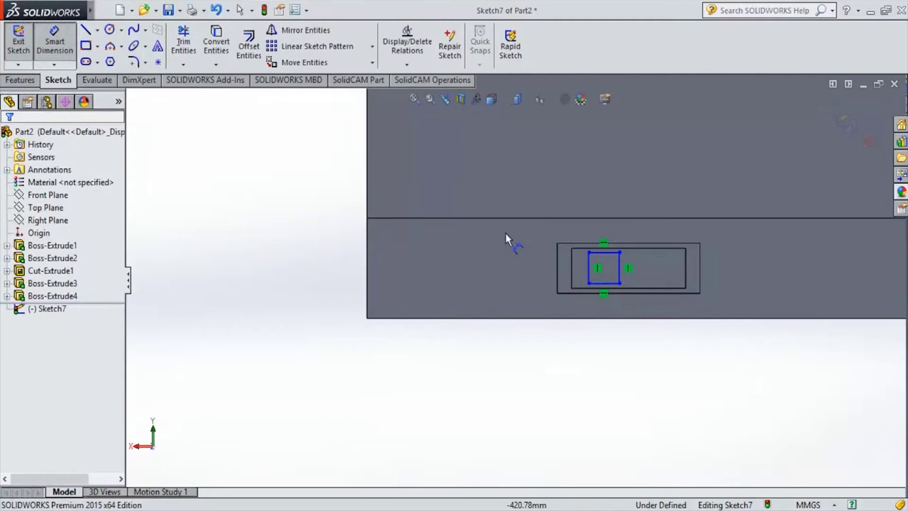
# Set the small rectangle's height to 6 mm
pyautogui.click(591, 272)
pyautogui.click(315, 273)
pyautogui.write('10')
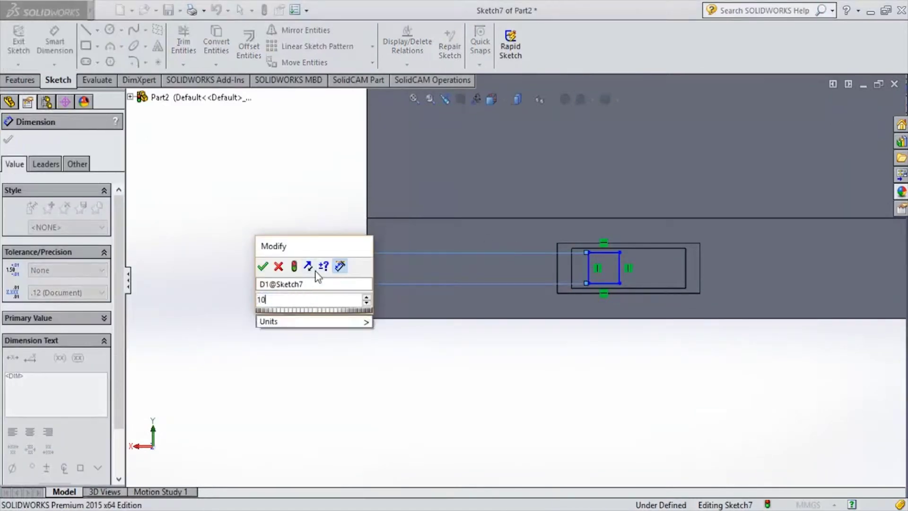
pyautogui.press('Return')
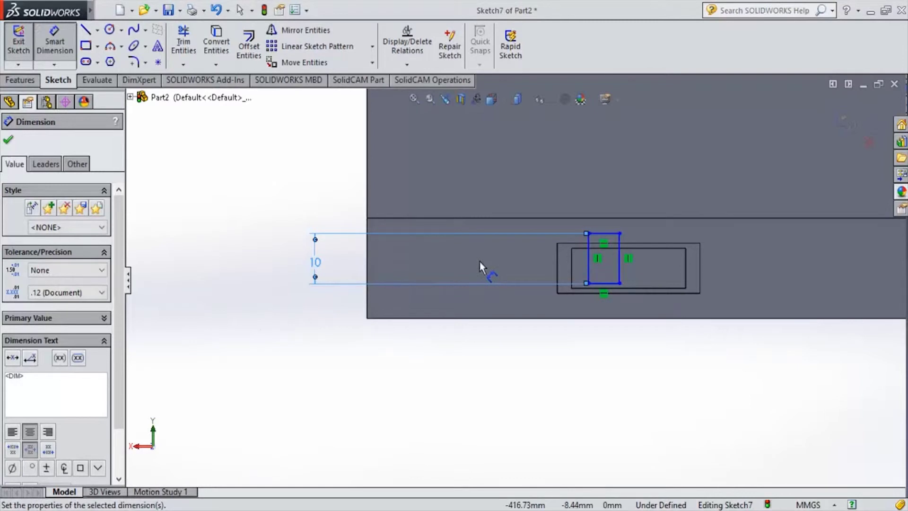
pyautogui.doubleClick(316, 262)
pyautogui.write('5')
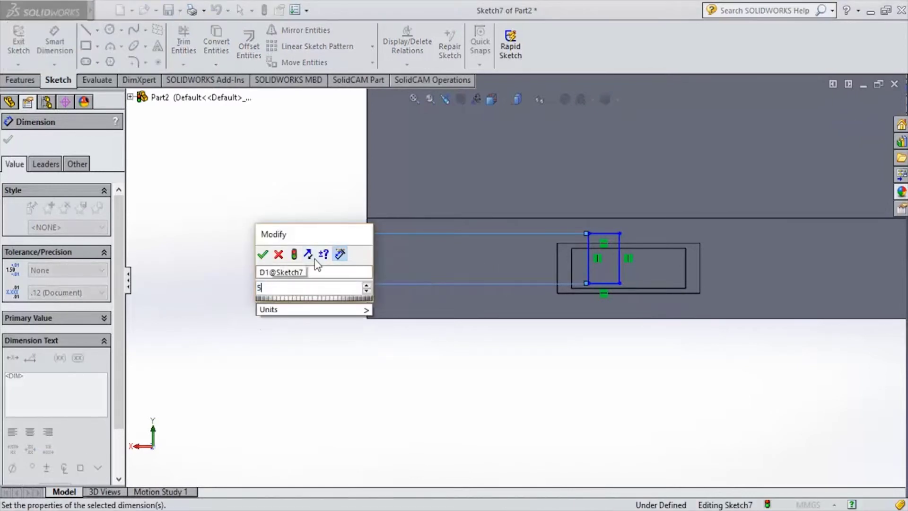
pyautogui.press('Return')
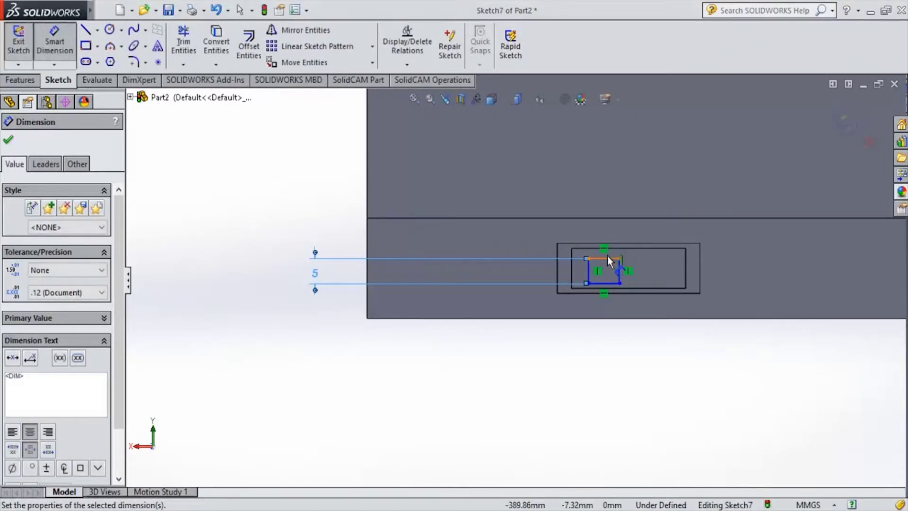
pyautogui.doubleClick(320, 274)
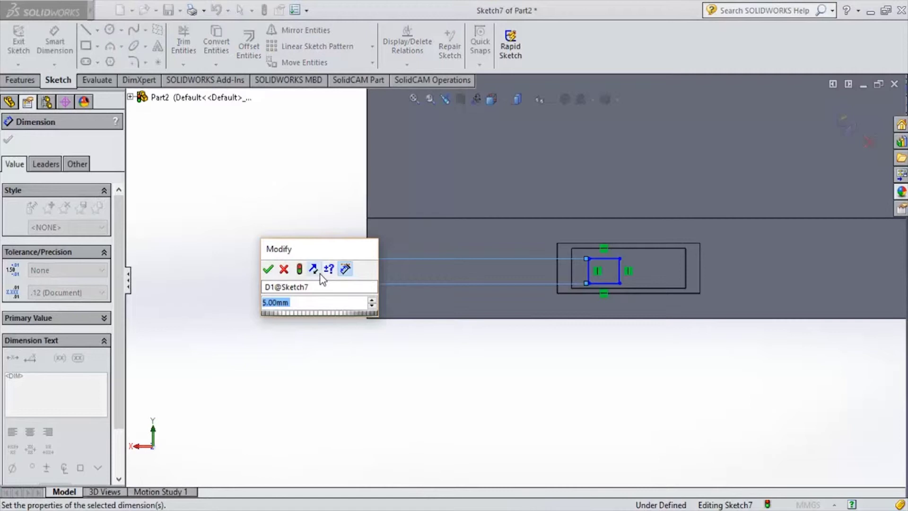
pyautogui.write('6')
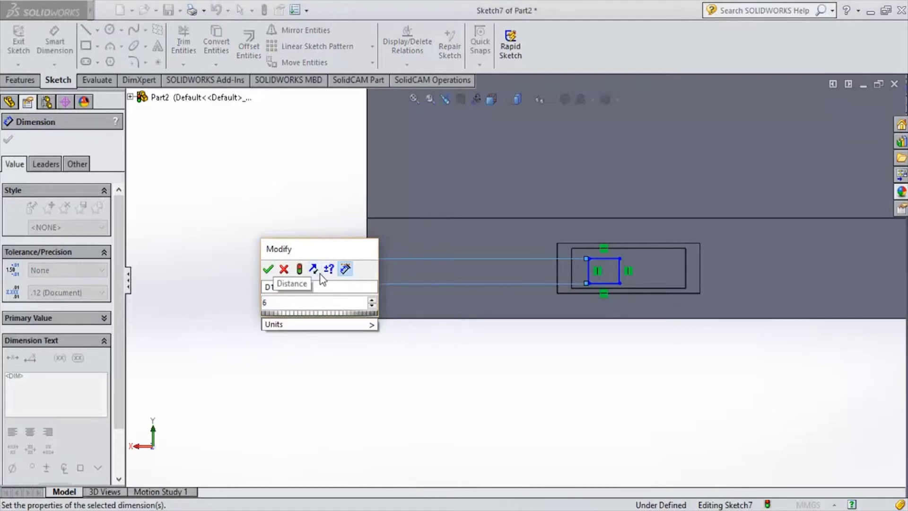
pyautogui.press('Return')
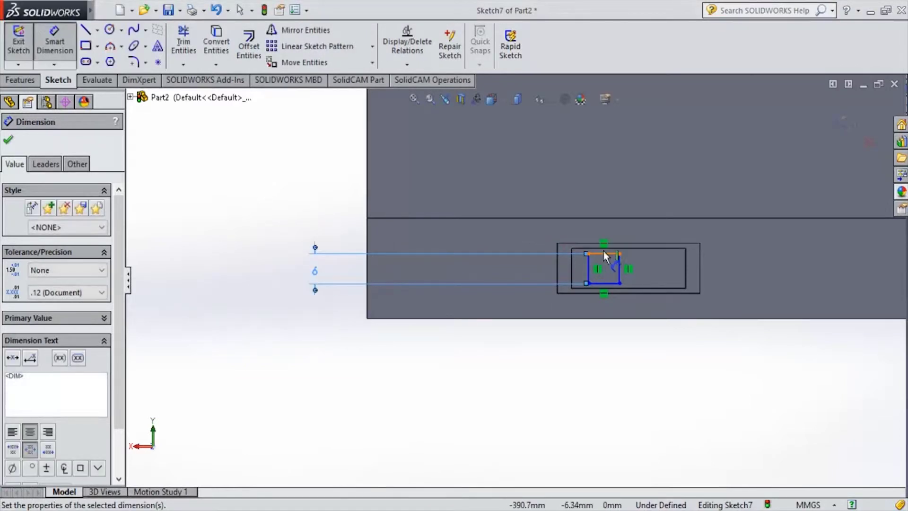
# Offset the rectangle 1.05 mm below the outline's top edge and 5 mm from its left edge
pyautogui.click(603, 253)
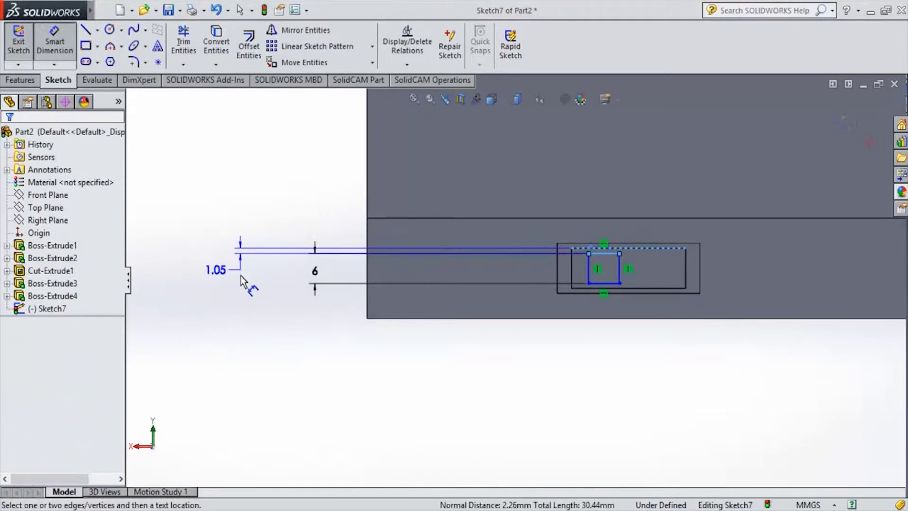
pyautogui.click(257, 253)
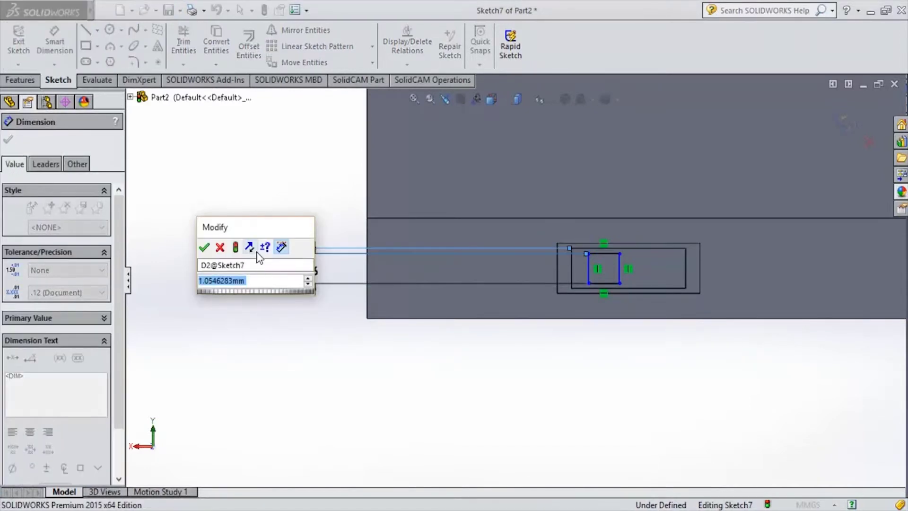
pyautogui.write('6')
pyautogui.press('Return')
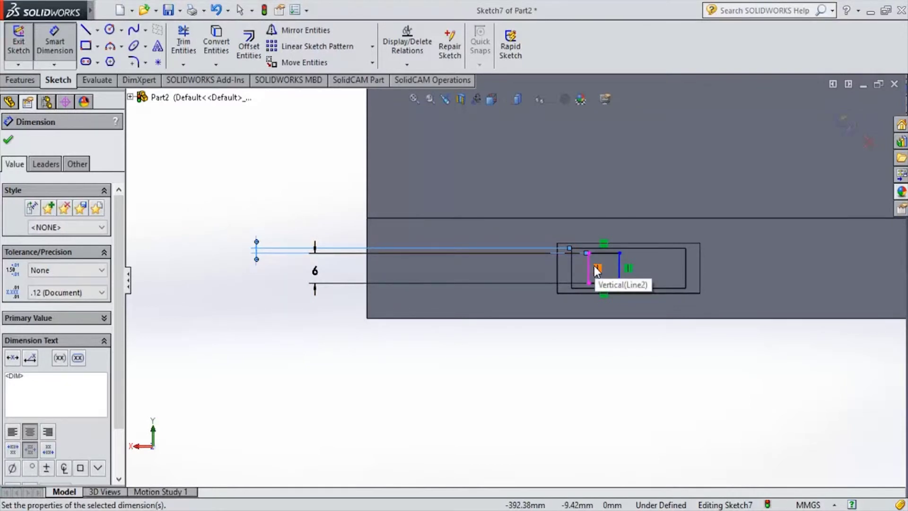
pyautogui.click(590, 269)
pyautogui.click(575, 268)
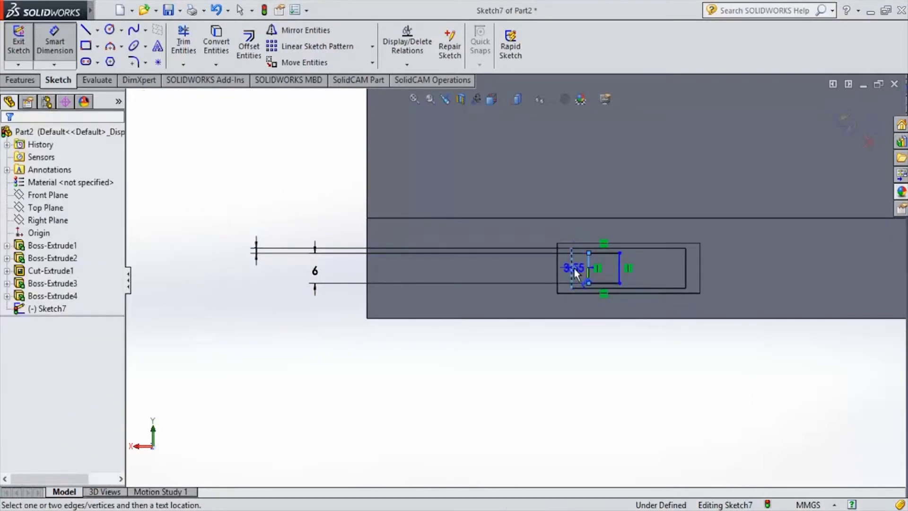
pyautogui.click(580, 351)
pyautogui.write('5')
pyautogui.press('Return')
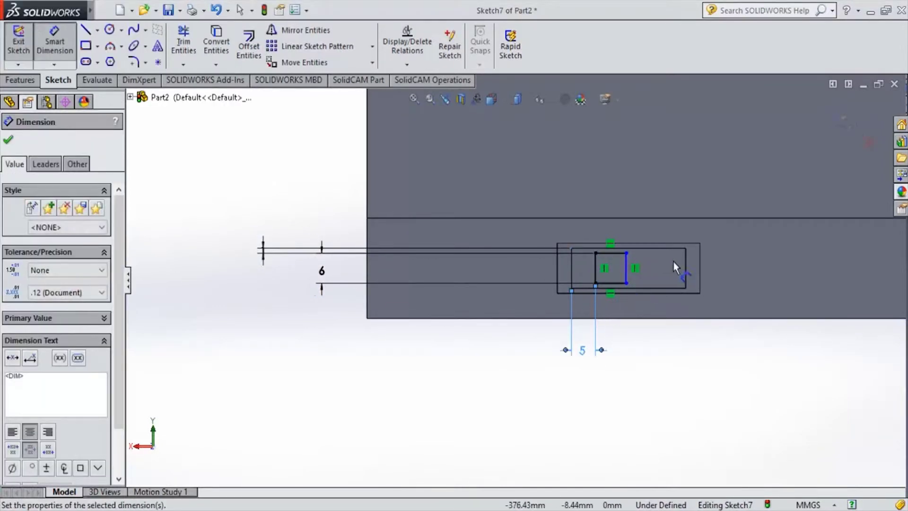
pyautogui.click(628, 276)
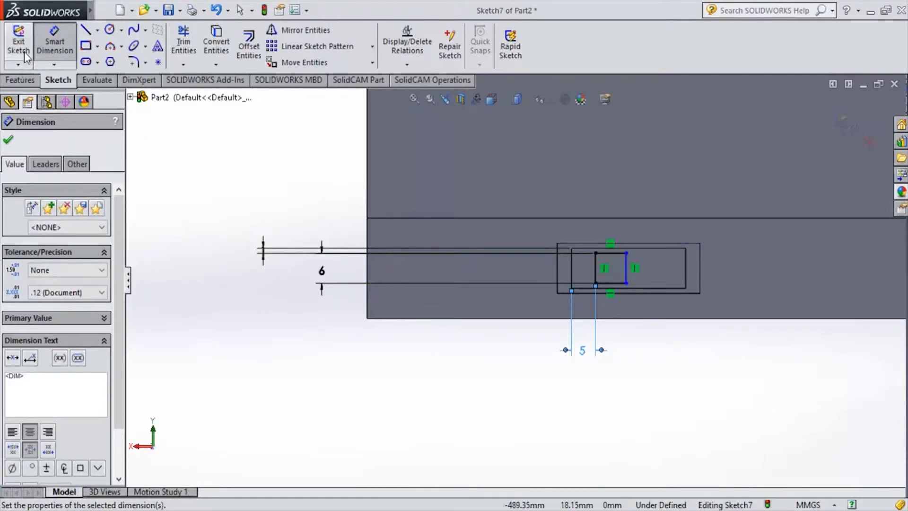
pyautogui.click(8, 81)
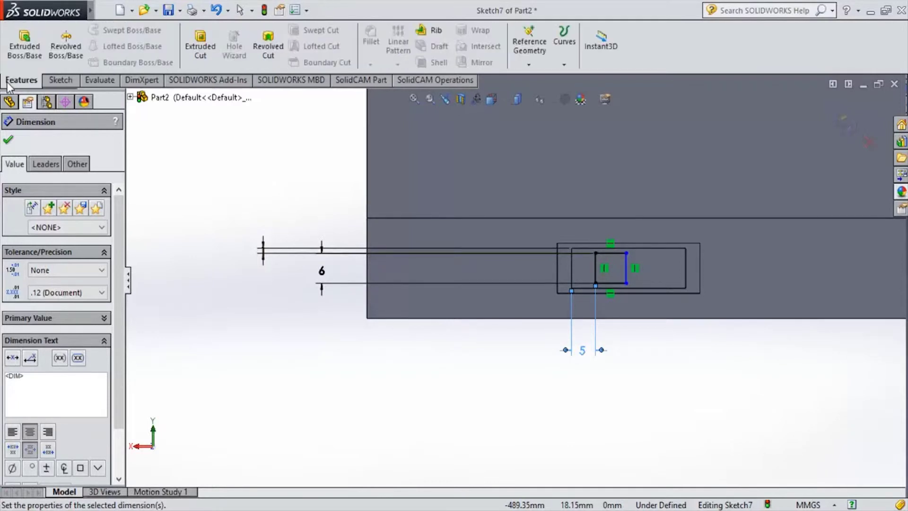
# Extrude Sketch7's small rectangle 10 mm into the square Boss-Extrude5
pyautogui.click(23, 47)
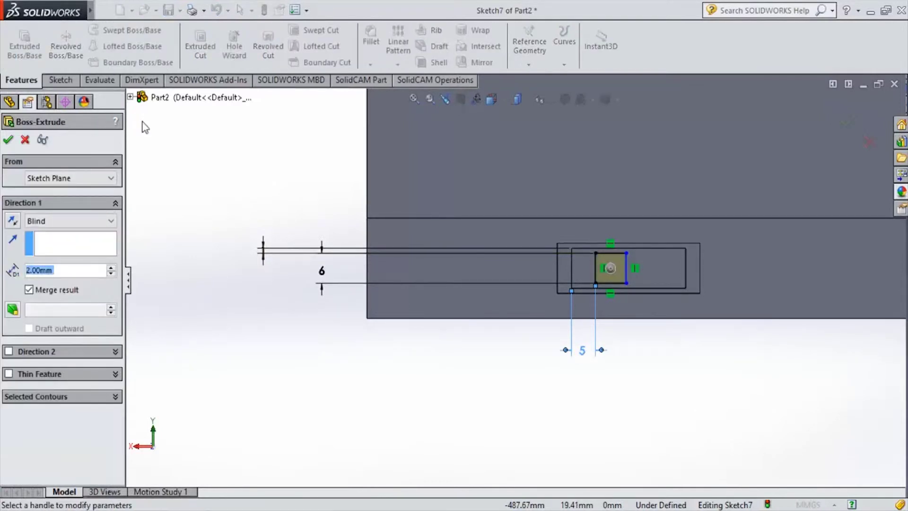
pyautogui.write('10')
pyautogui.press('Return')
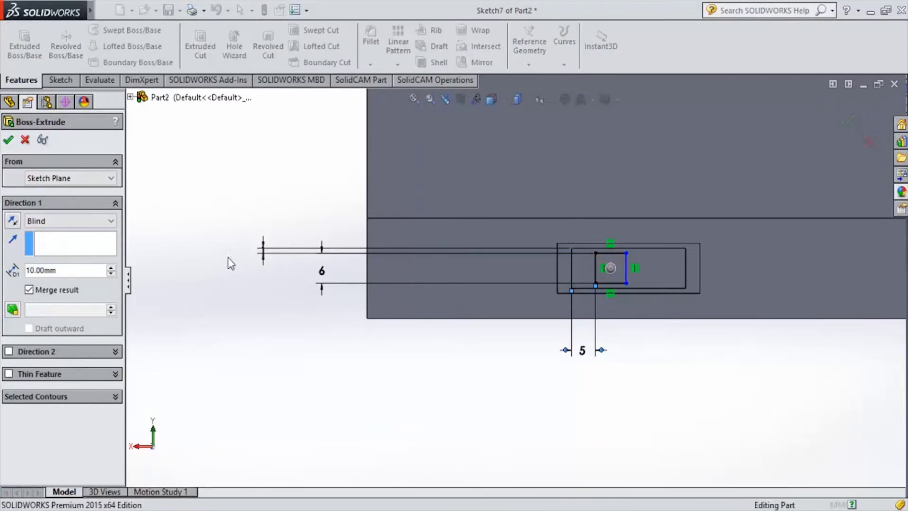
pyautogui.press('Return')
pyautogui.click(609, 268)
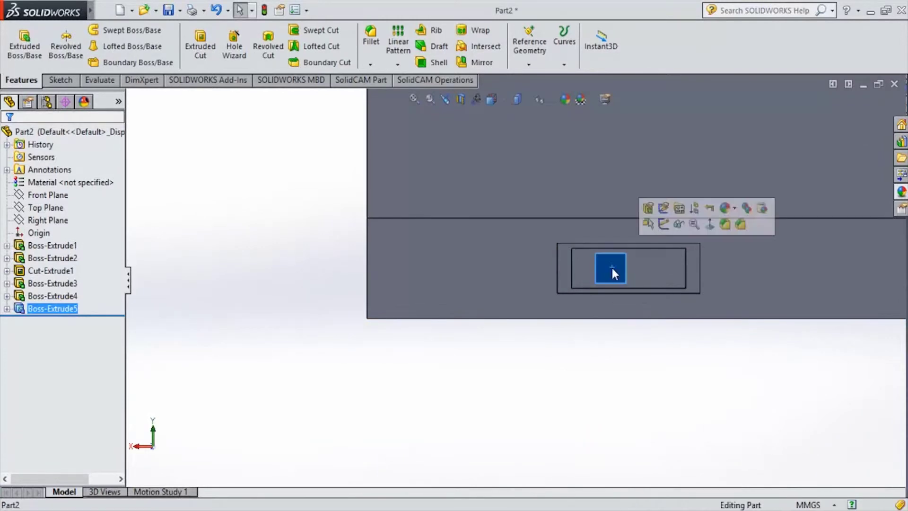
pyautogui.click(60, 79)
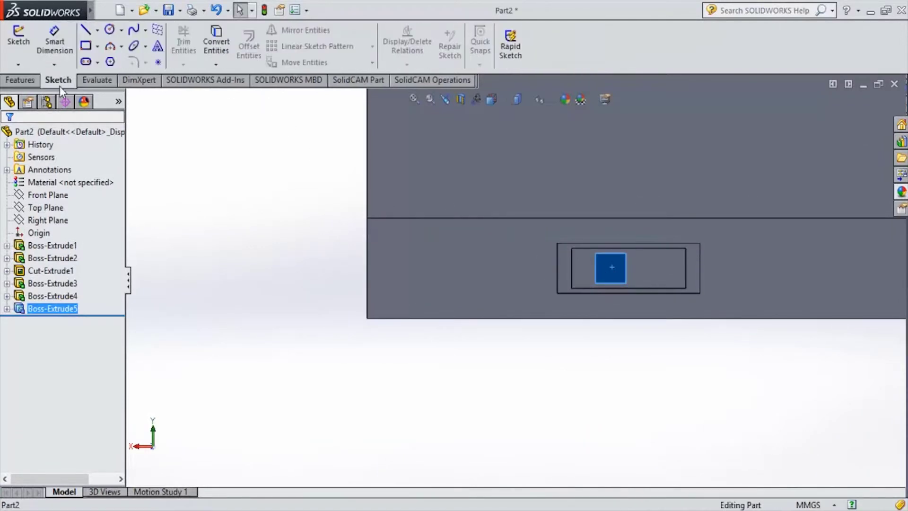
# Draw a thin upright rectangle on Boss-Extrude5's front face as Sketch8
pyautogui.click(86, 49)
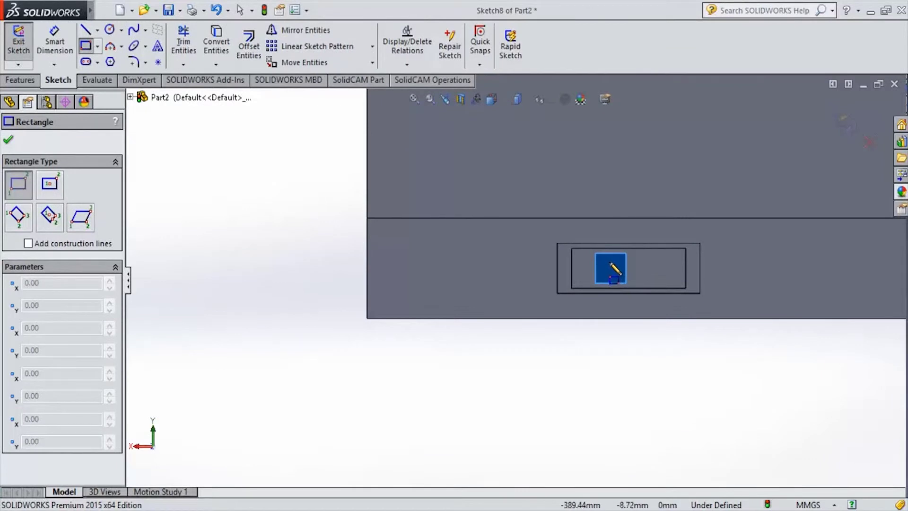
pyautogui.click(610, 261)
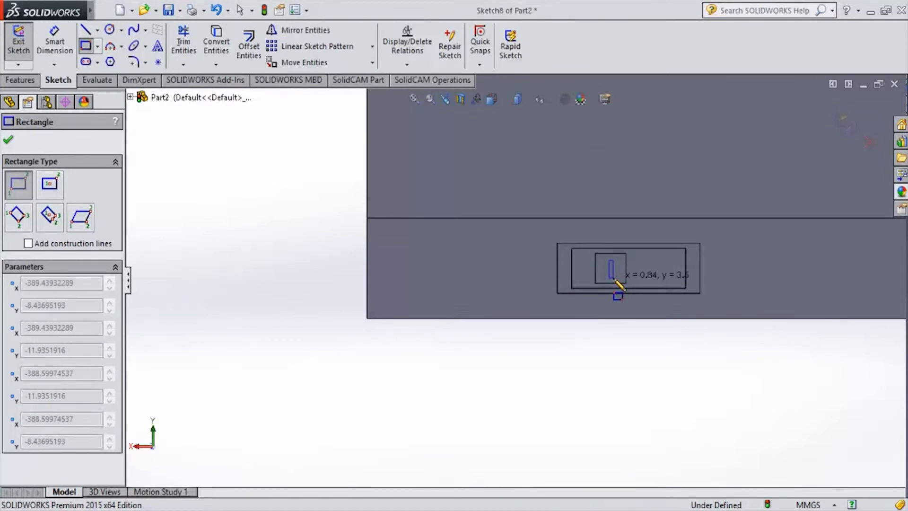
pyautogui.click(614, 279)
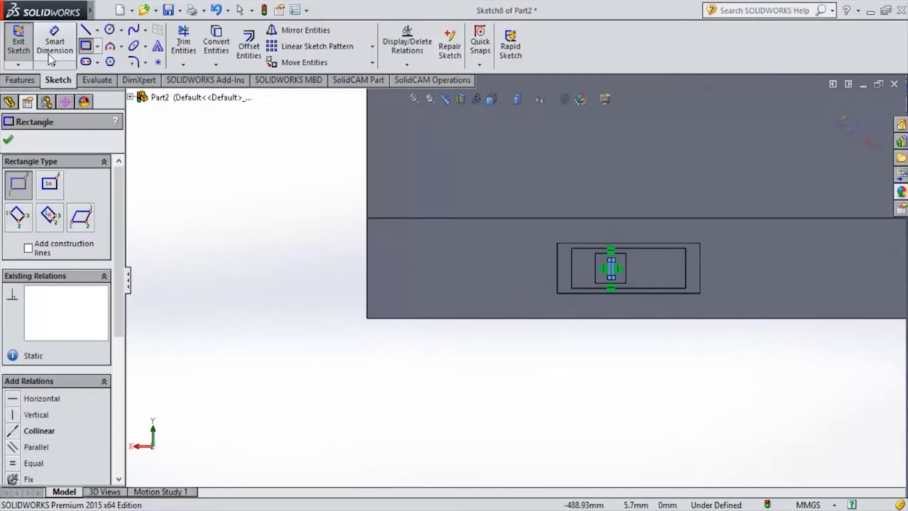
pyautogui.click(21, 81)
pyautogui.click(197, 53)
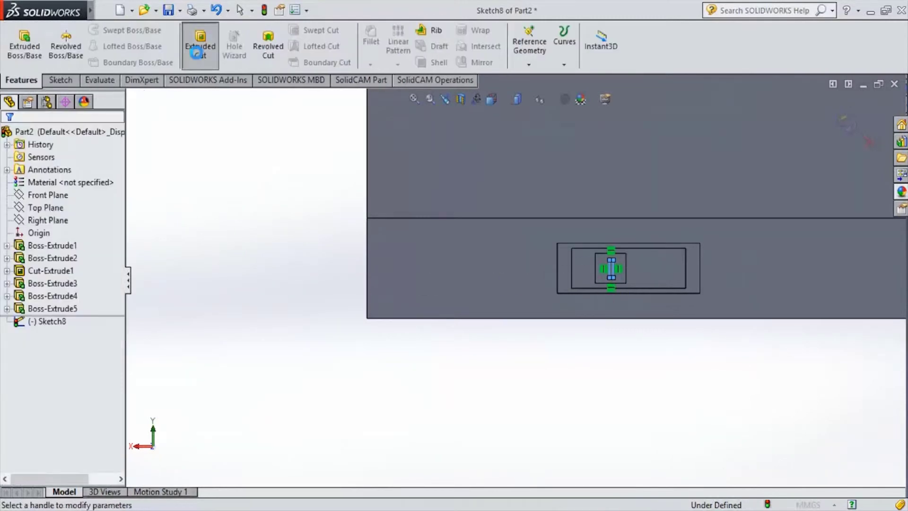
# Cut Sketch8's thin rectangle 2 mm deep into the square boss as Cut-Extrude2
pyautogui.write('2')
pyautogui.press('Return')
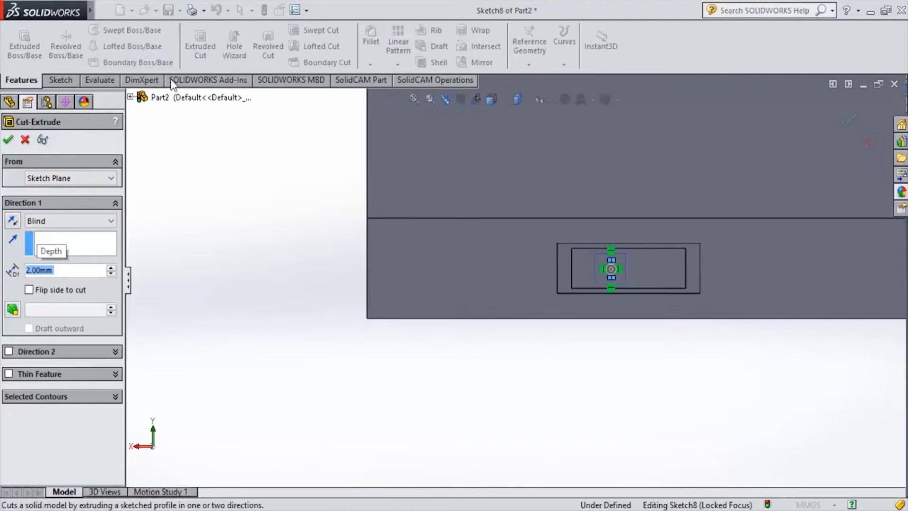
pyautogui.press('Return')
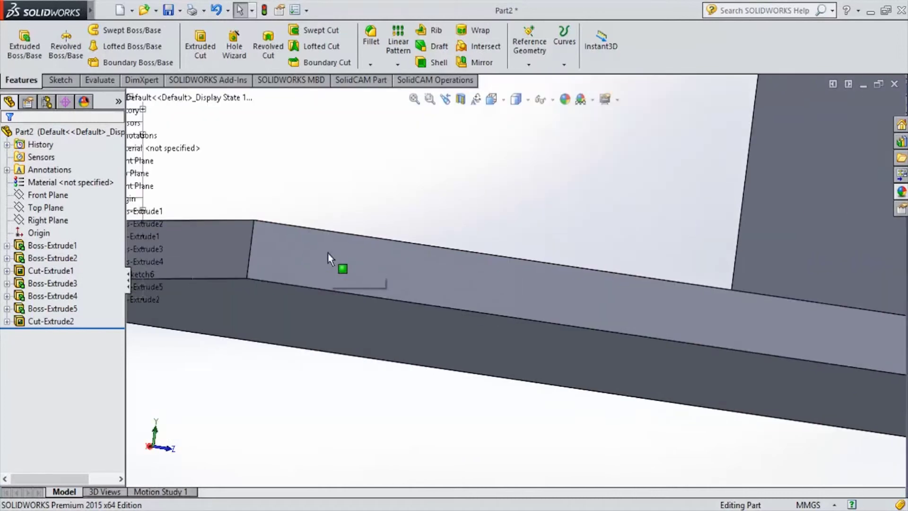
pyautogui.click(331, 258)
pyautogui.scroll(-3, 429, 284)
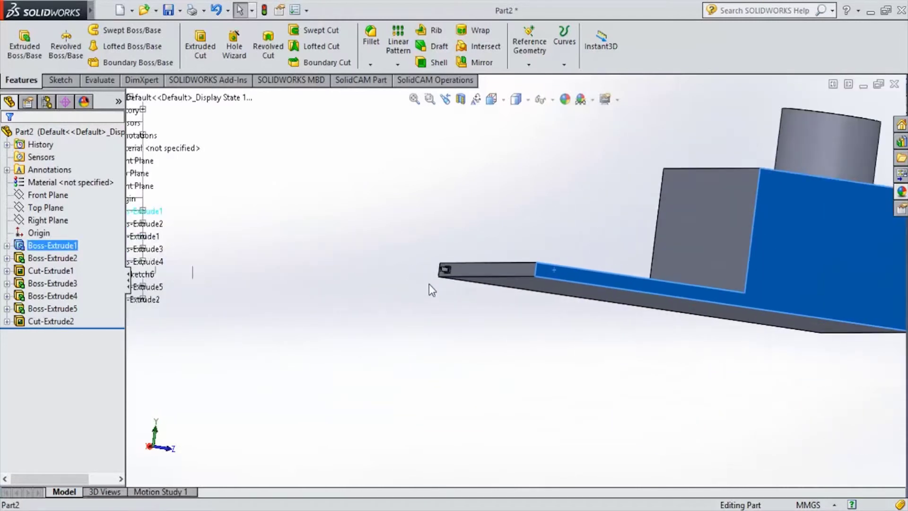
pyautogui.scroll(-3, 449, 273)
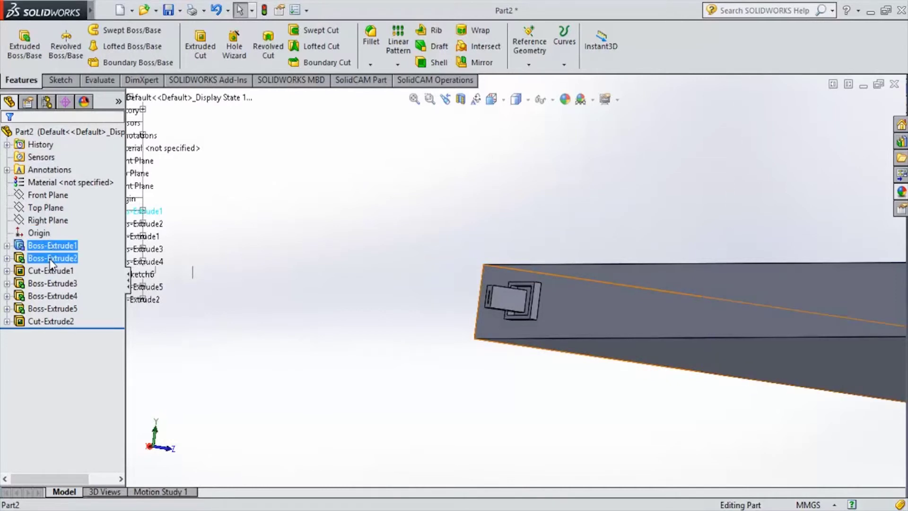
# Change Boss-Extrude5's Direction 1 depth from 10.00 mm to 5.00 mm
pyautogui.click(47, 310)
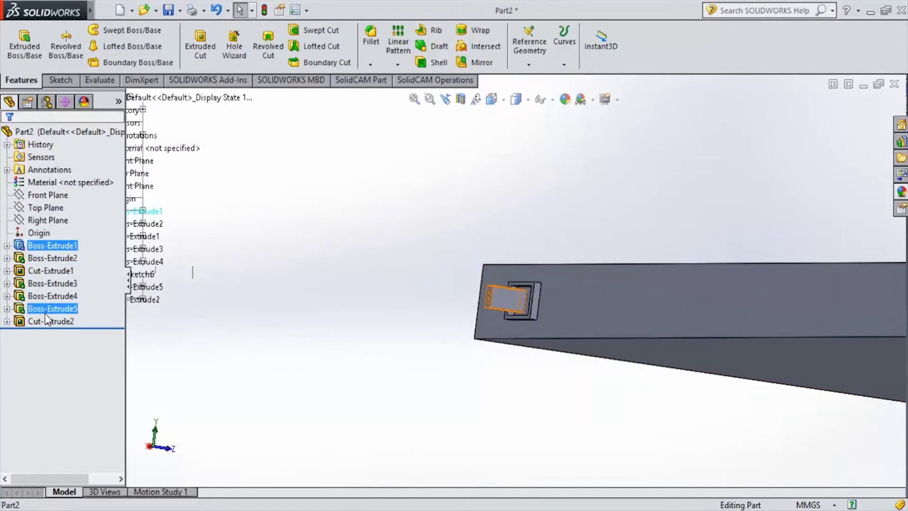
pyautogui.click(19, 308)
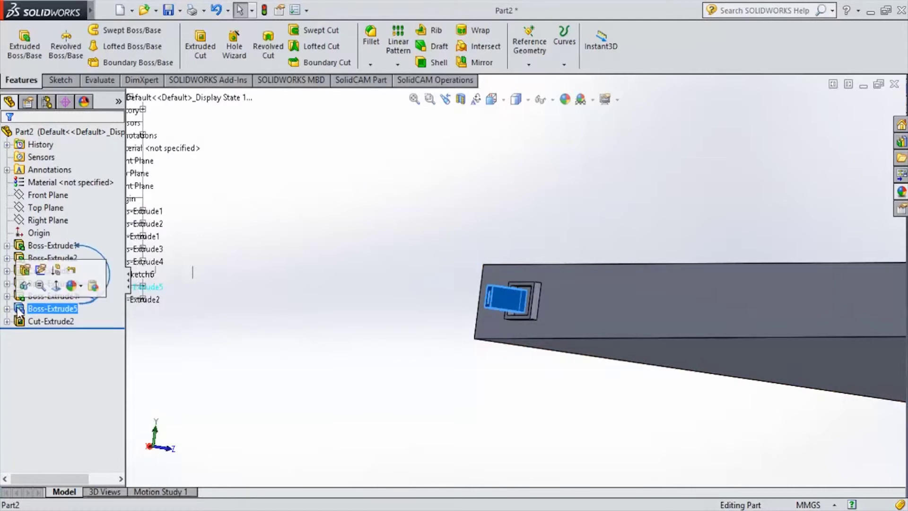
pyautogui.click(21, 281)
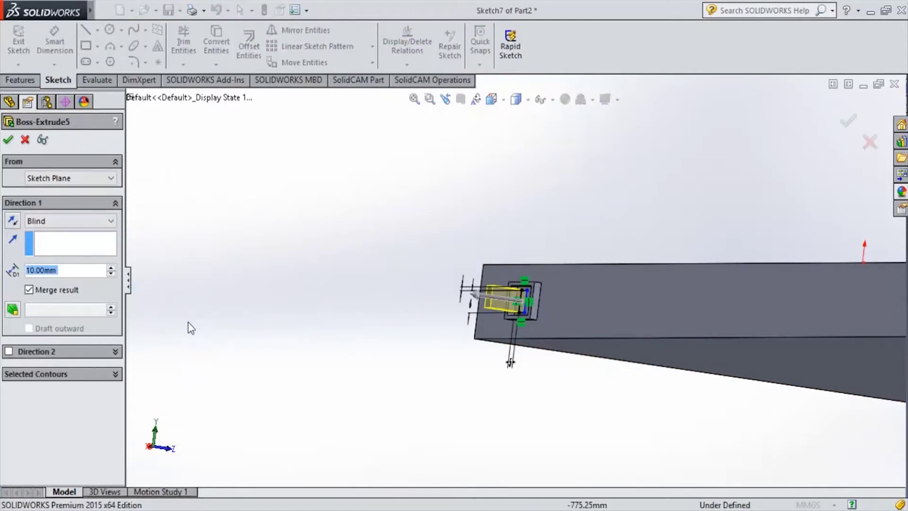
pyautogui.scroll(-4, 188, 336)
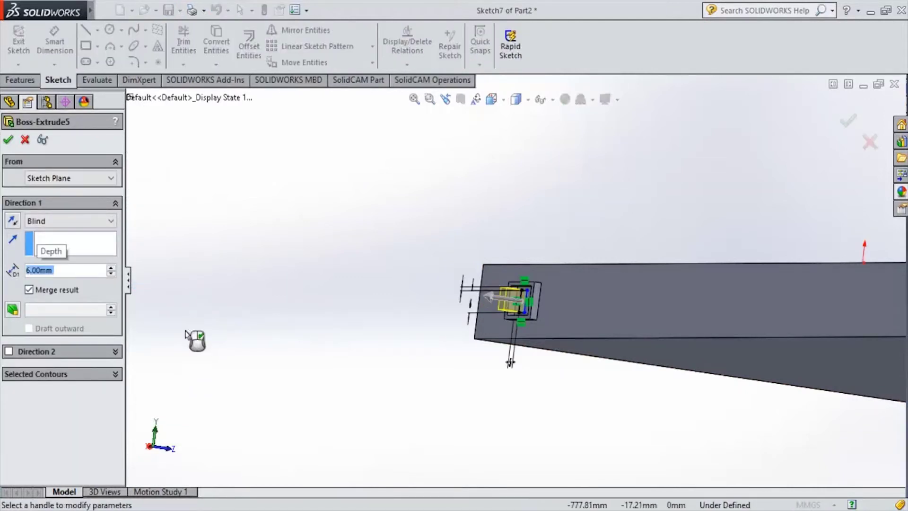
pyautogui.scroll(-1, 188, 336)
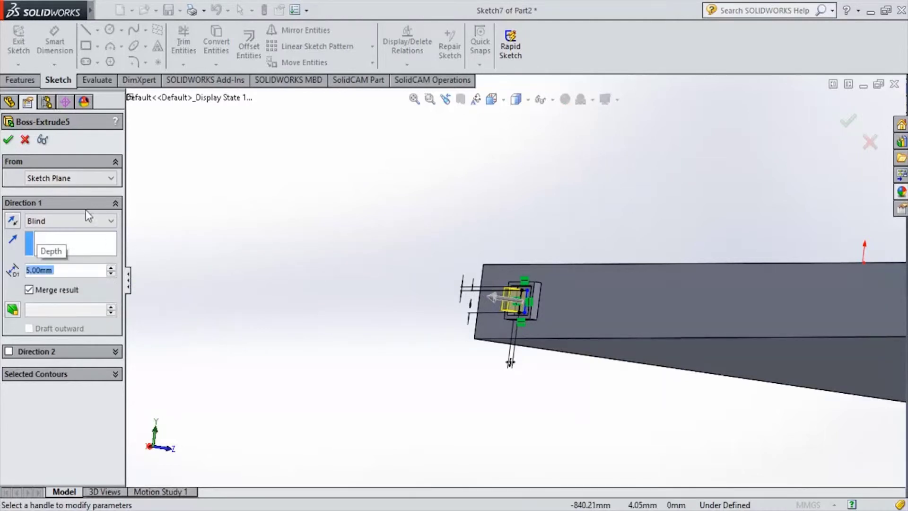
pyautogui.click(9, 138)
pyautogui.click(8, 140)
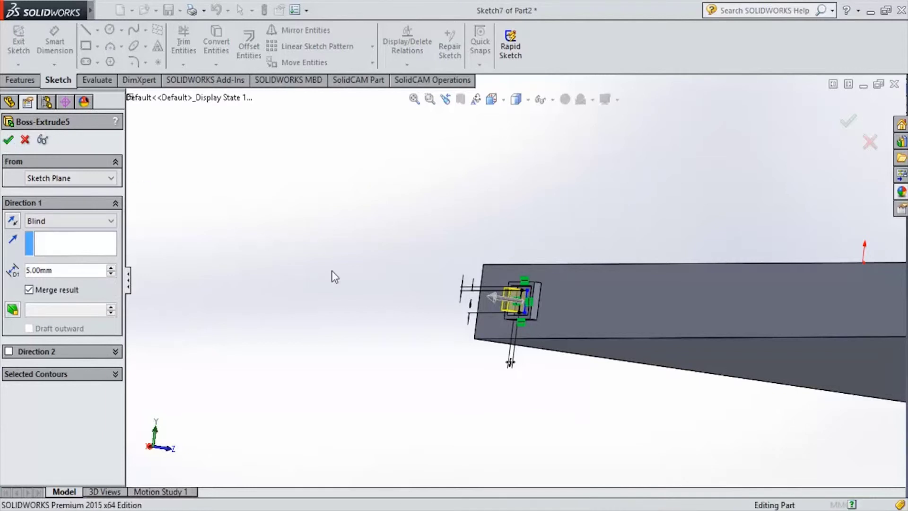
pyautogui.hotkey('ctrl', '2')
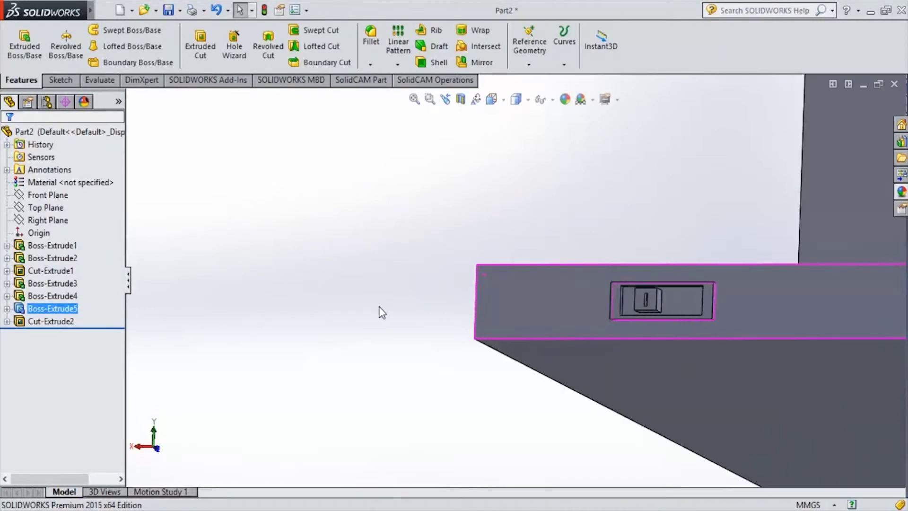
# Fillet the base plate's two long edges at 10.00 mm, creating Fillet1
pyautogui.scroll(5, 379, 310)
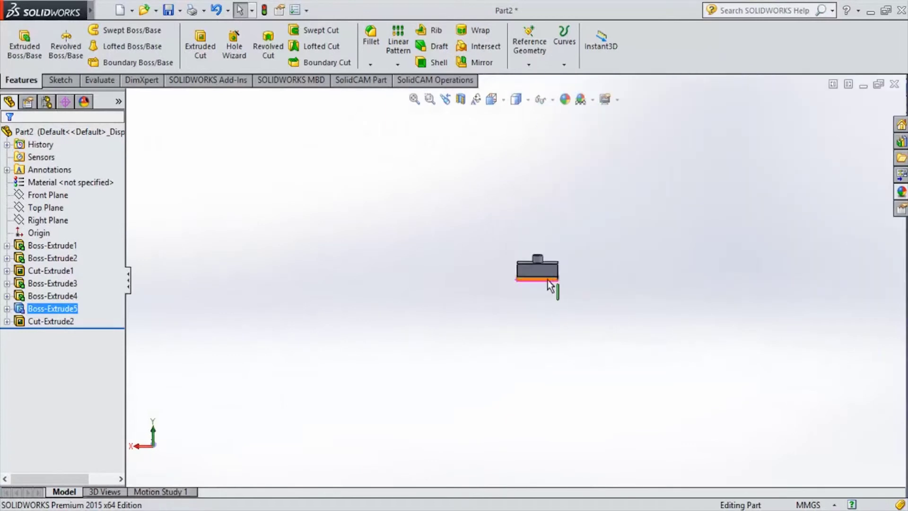
pyautogui.scroll(-3, 547, 279)
pyautogui.scroll(-5, 547, 279)
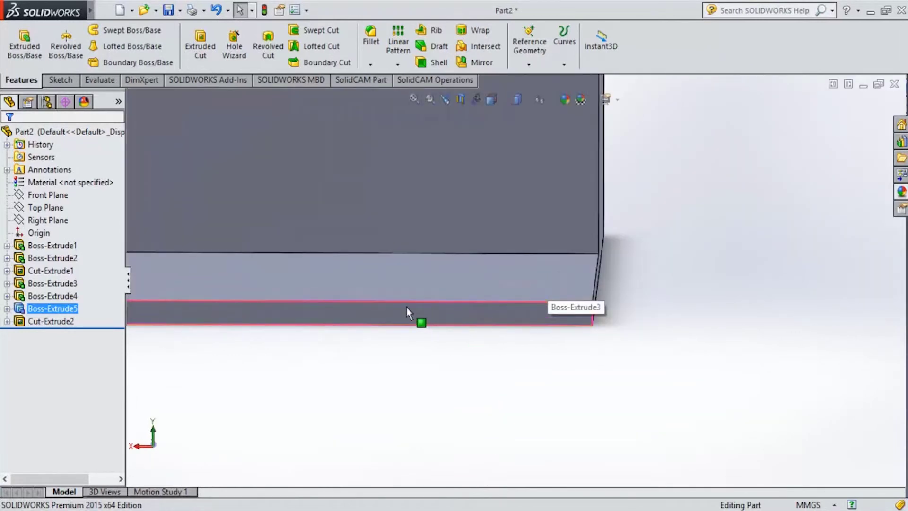
pyautogui.click(407, 313)
pyautogui.click(58, 80)
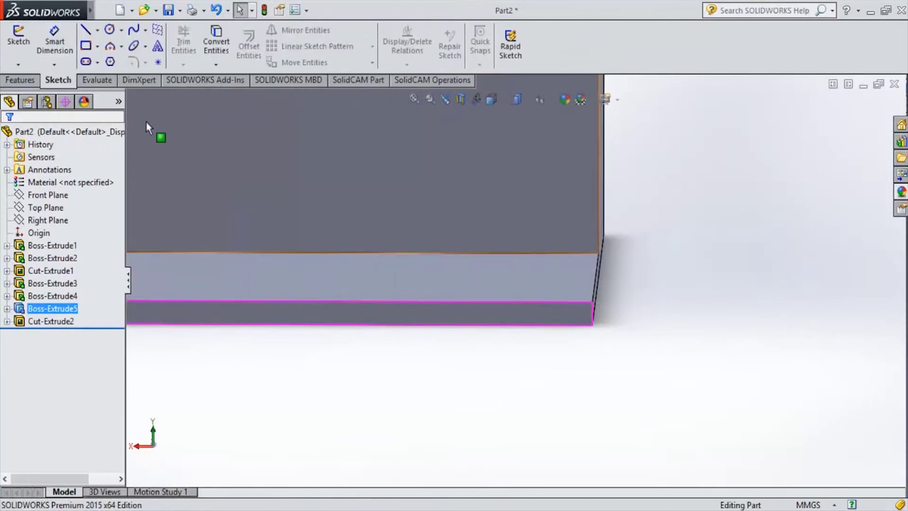
pyautogui.scroll(5, 288, 205)
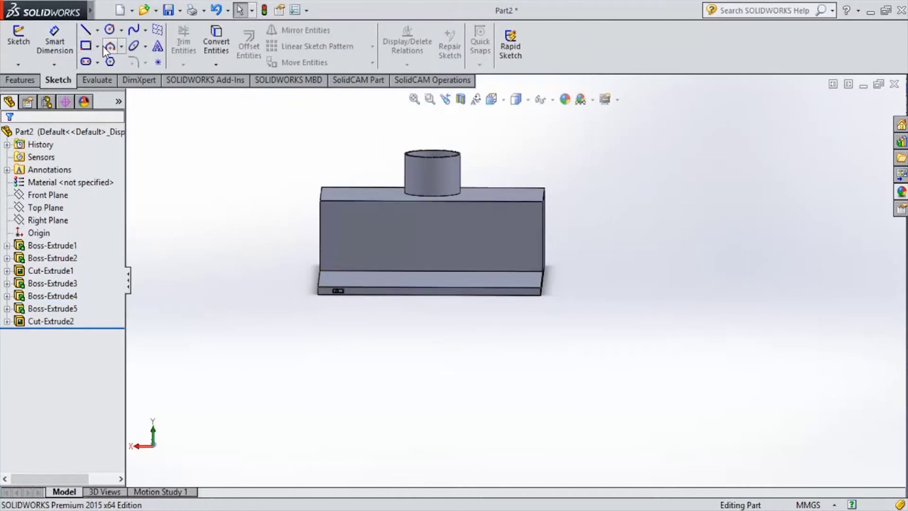
pyautogui.click(27, 82)
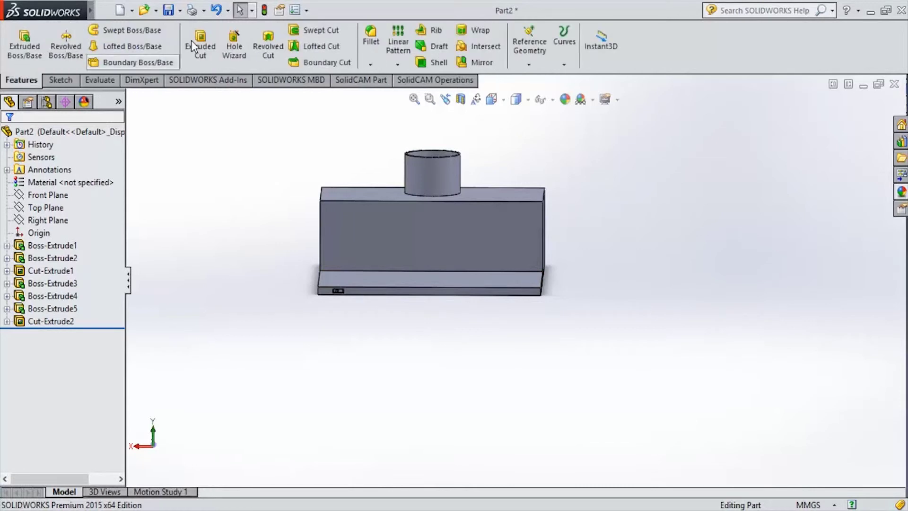
pyautogui.click(407, 286)
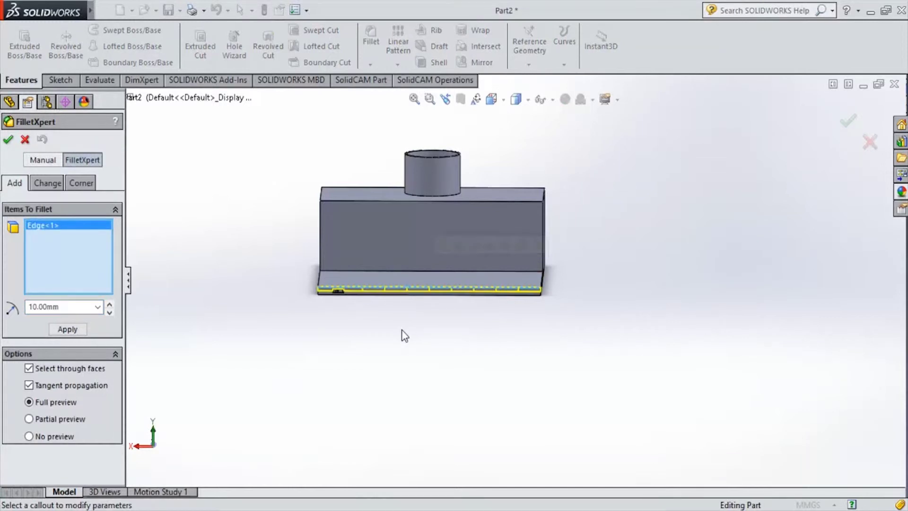
pyautogui.press('Up')
pyautogui.press('Up')
pyautogui.press('Up')
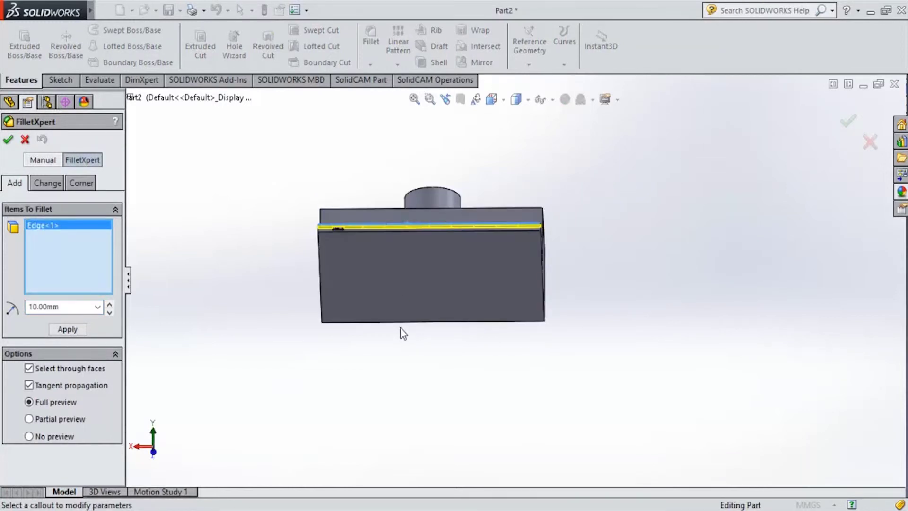
pyautogui.click(405, 232)
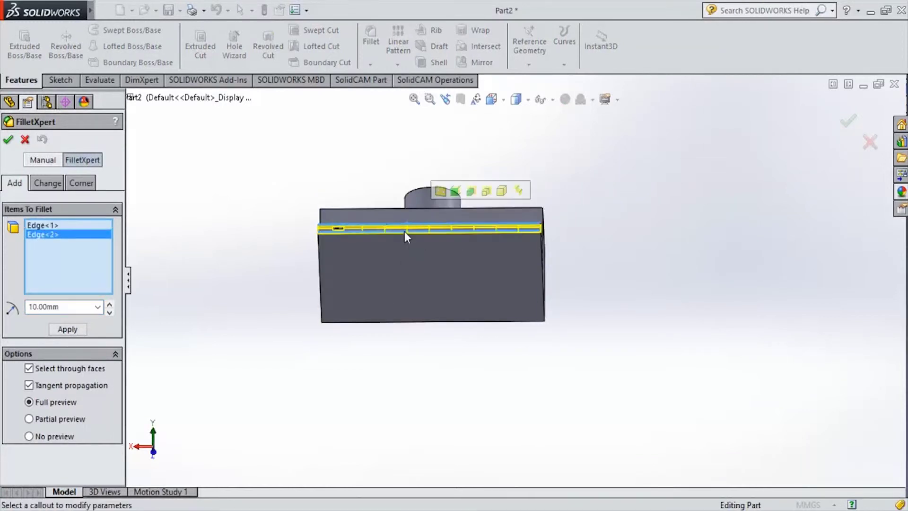
pyautogui.press('Down')
pyautogui.press('Down')
pyautogui.press('Down')
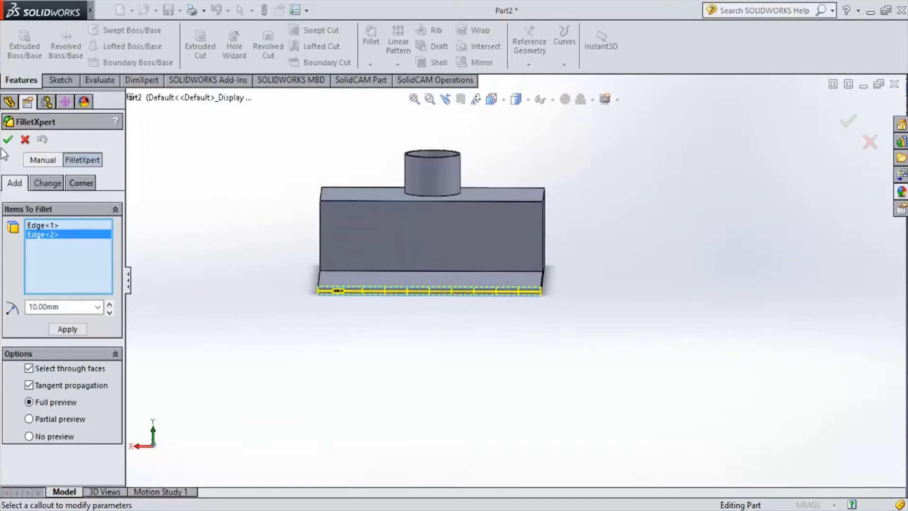
pyautogui.click(8, 140)
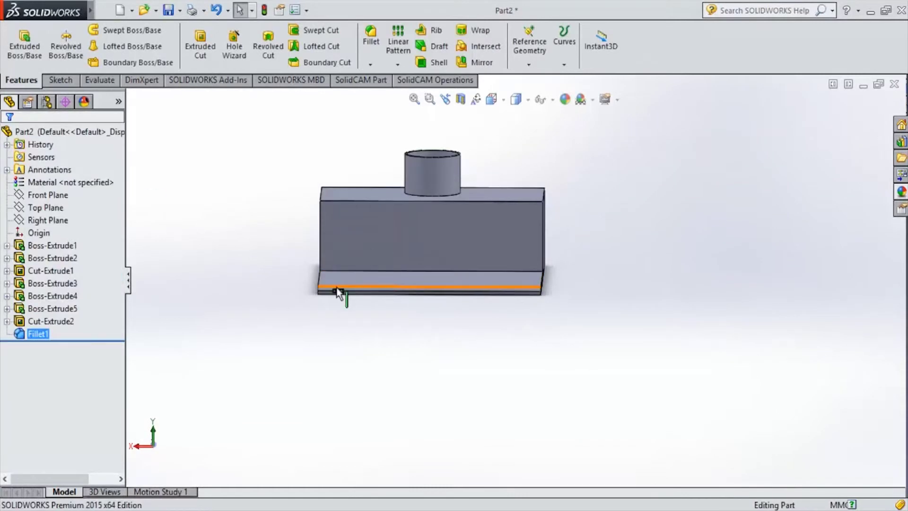
# Turn the model to the plate's underside and start a new sketch on that face
pyautogui.scroll(-5, 347, 291)
pyautogui.scroll(2, 473, 294)
pyautogui.scroll(2, 472, 293)
pyautogui.scroll(3, 473, 293)
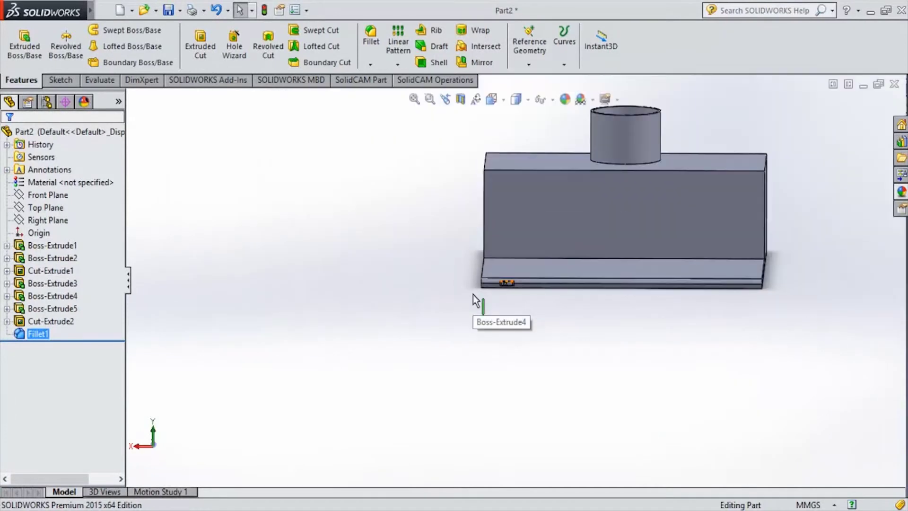
pyautogui.press('Up')
pyautogui.press('Left')
pyautogui.press('Up')
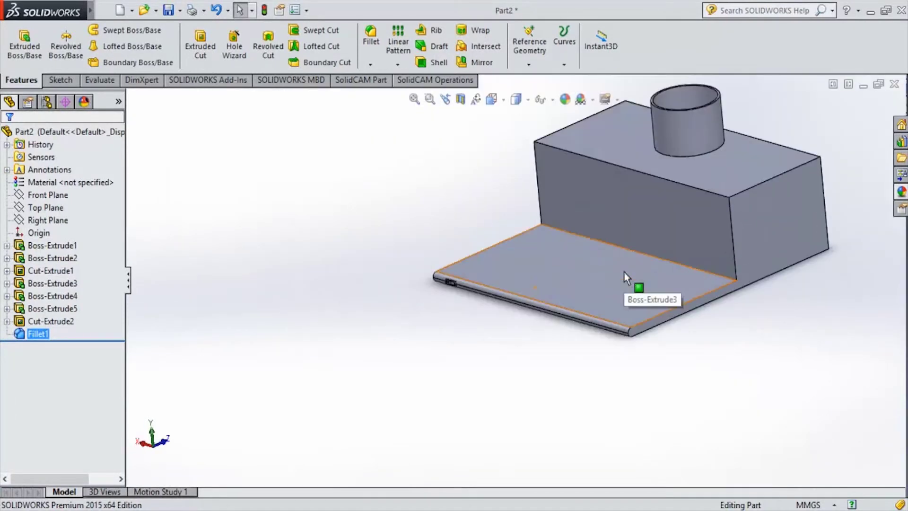
pyautogui.press('Left')
pyautogui.press('Down')
pyautogui.press('Down')
pyautogui.press('Down')
pyautogui.press('Down')
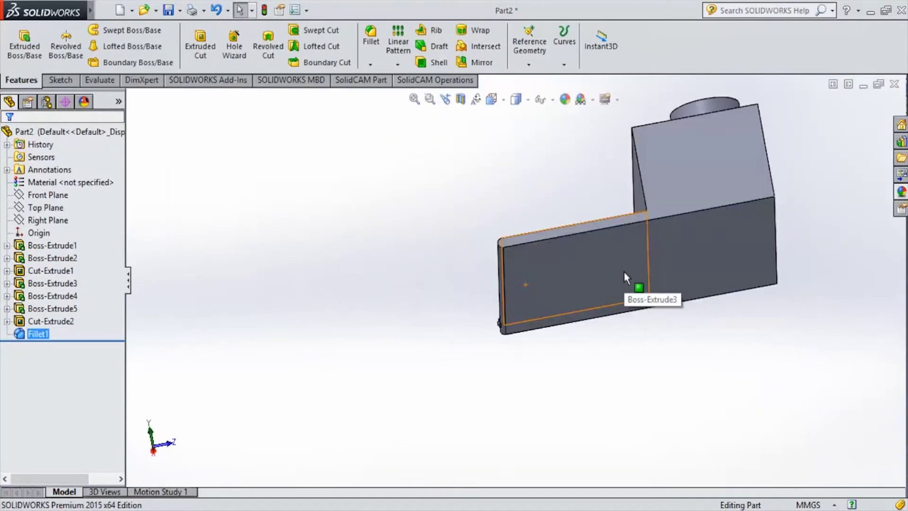
pyautogui.press('Down')
pyautogui.press('Down')
pyautogui.press('Down')
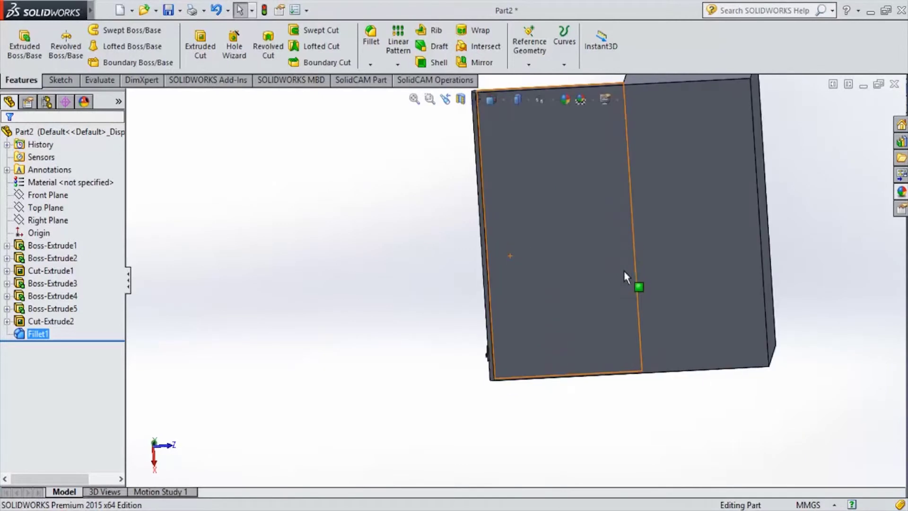
pyautogui.click(626, 164)
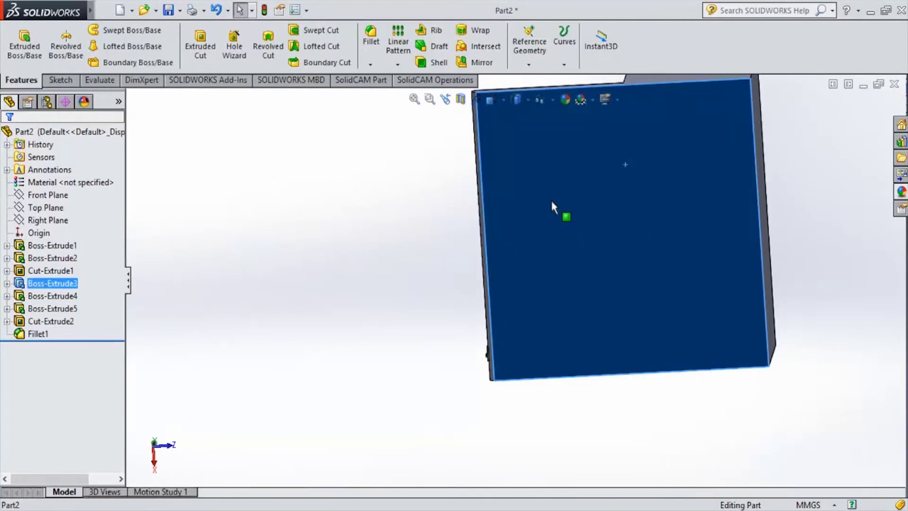
pyautogui.click(66, 80)
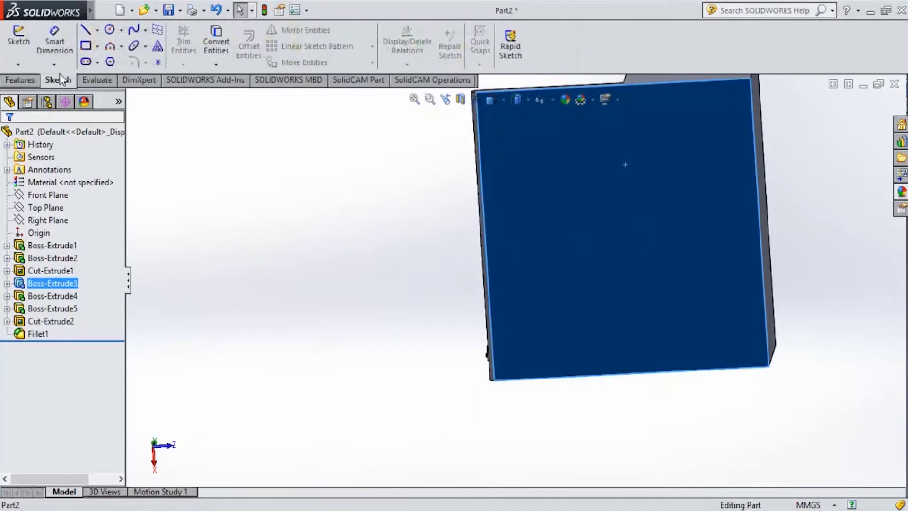
pyautogui.click(27, 50)
# Draw a corner rectangle just inside the outline of the plate's face
pyautogui.click(86, 45)
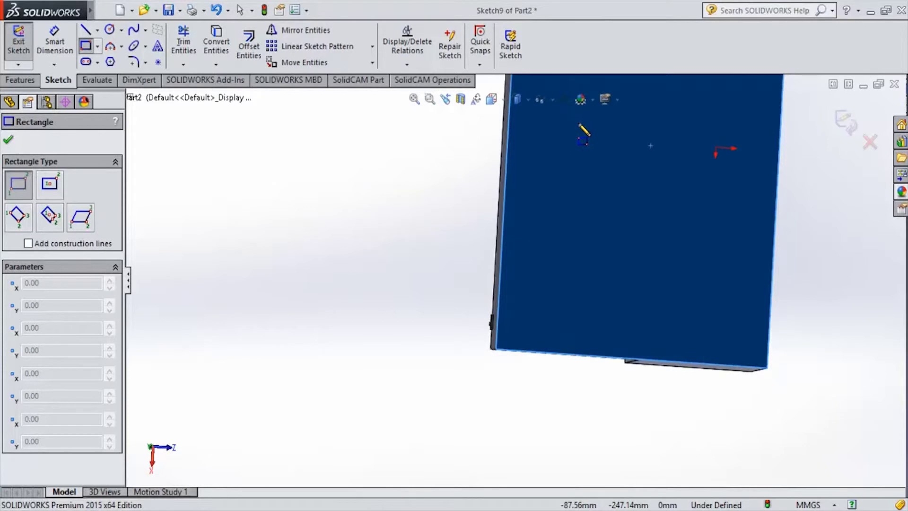
pyautogui.scroll(3, 629, 170)
pyautogui.scroll(-1, 543, 243)
pyautogui.scroll(-4, 520, 213)
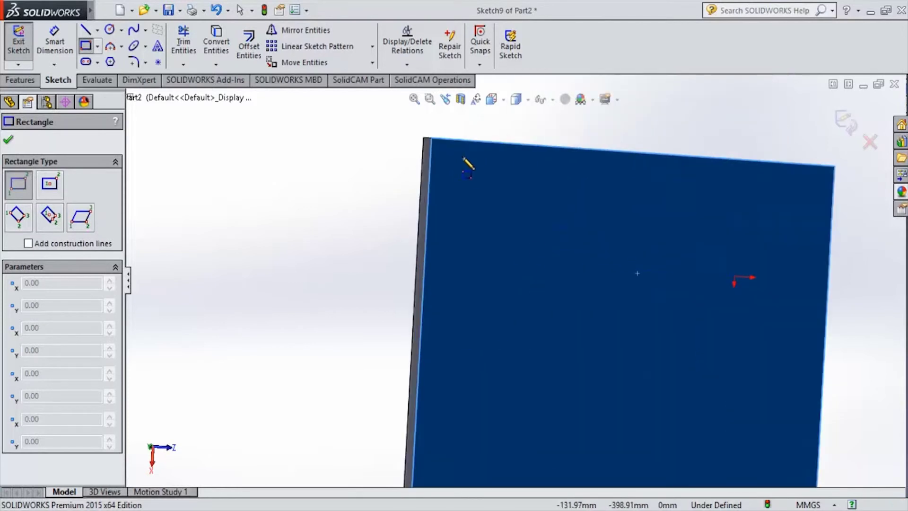
pyautogui.click(450, 161)
pyautogui.click(621, 339)
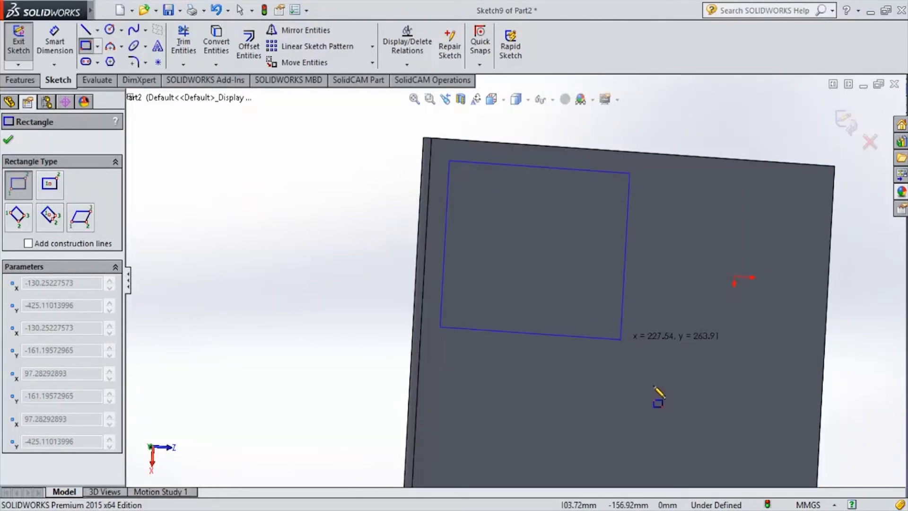
pyautogui.scroll(-2, 629, 356)
pyautogui.scroll(-2, 630, 356)
pyautogui.scroll(5, 686, 454)
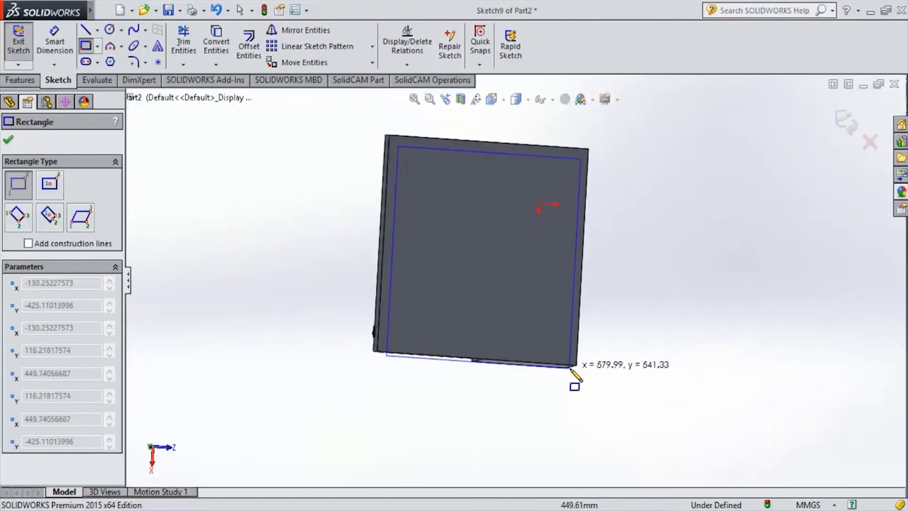
pyautogui.click(569, 358)
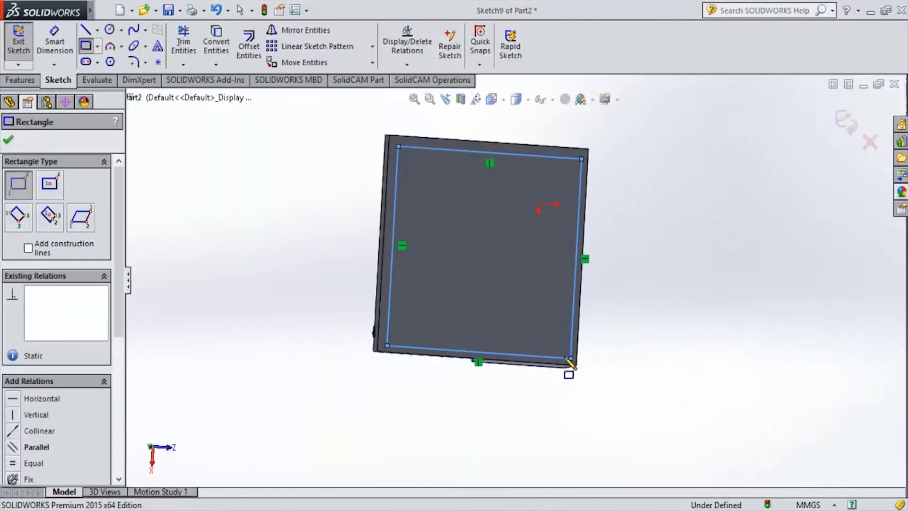
pyautogui.press('Escape')
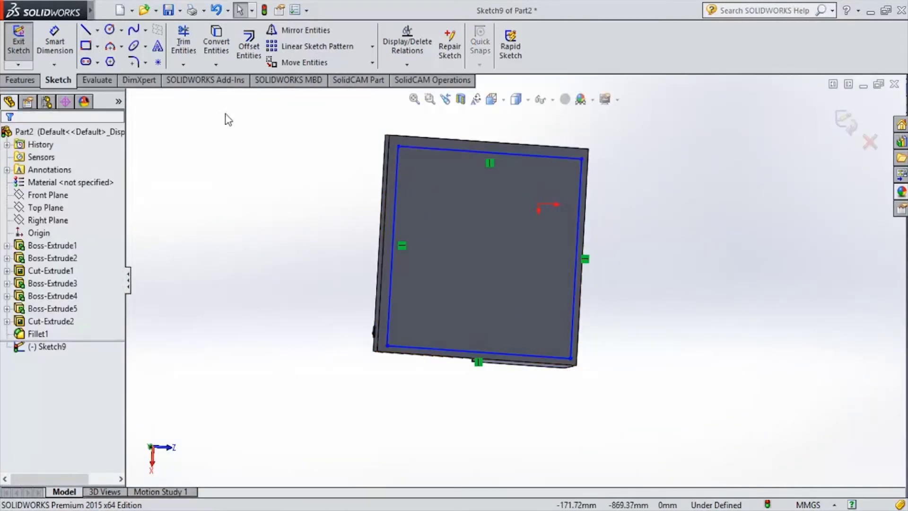
# Dimension the rectangle's top line 10 mm from the plate's top edge
pyautogui.click(54, 43)
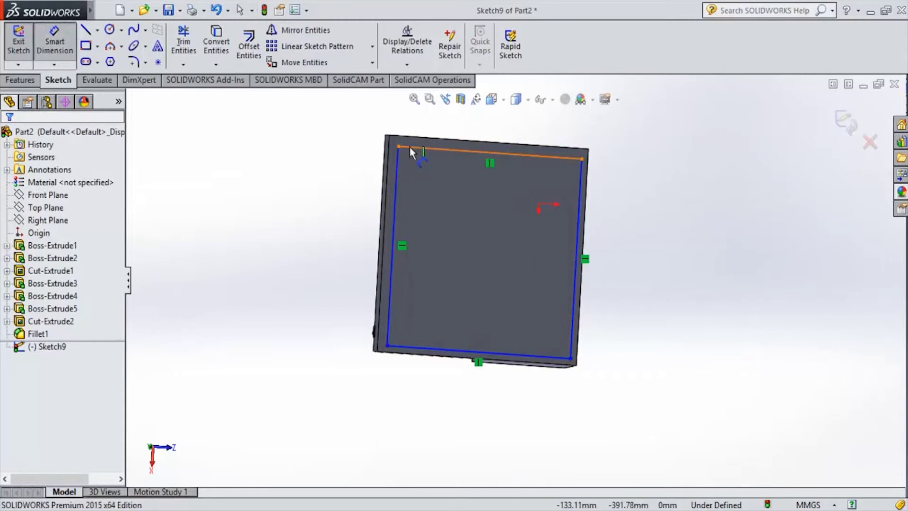
pyautogui.click(409, 147)
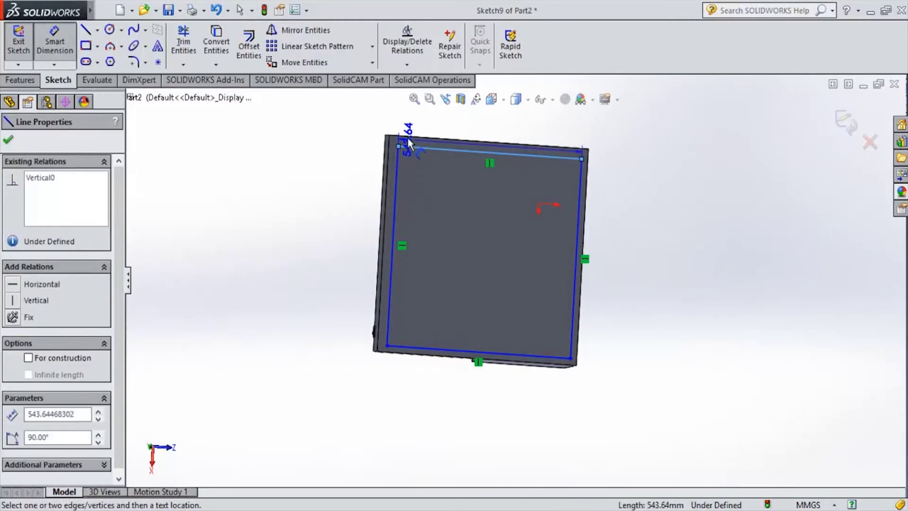
pyautogui.click(407, 137)
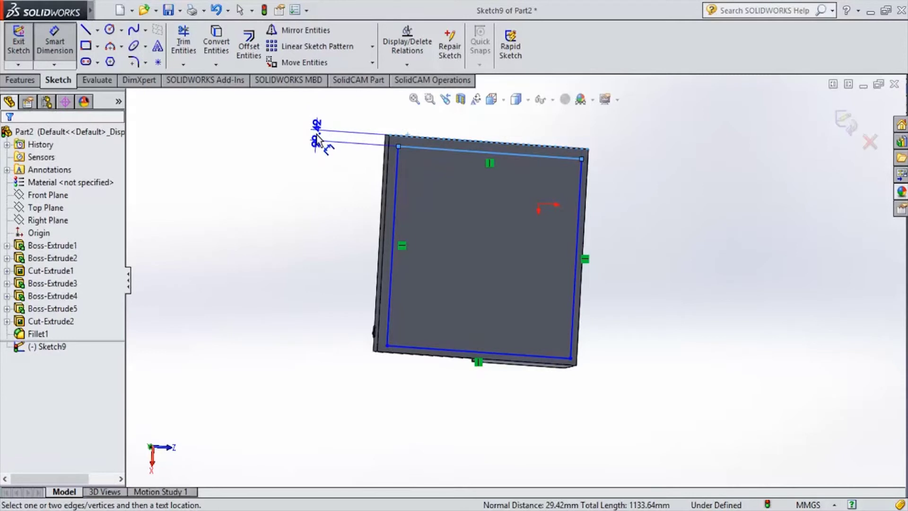
pyautogui.click(317, 135)
pyautogui.write('10')
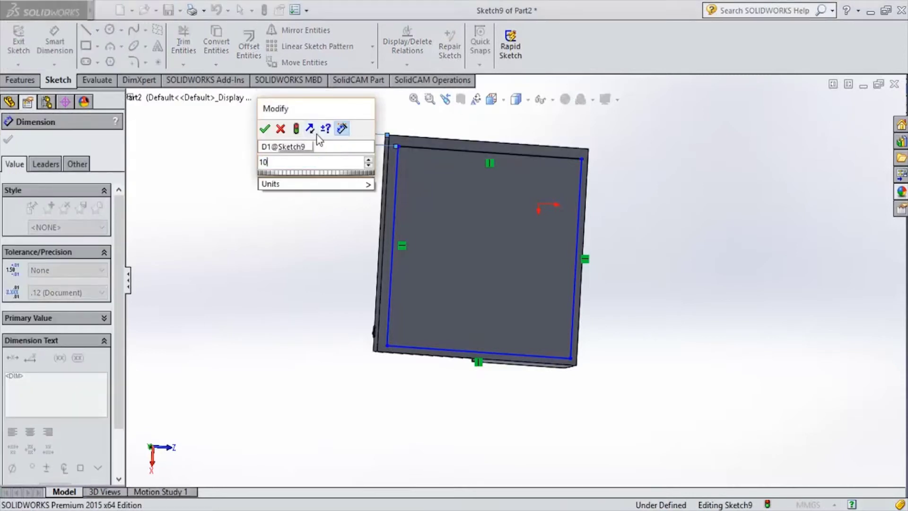
pyautogui.press('Return')
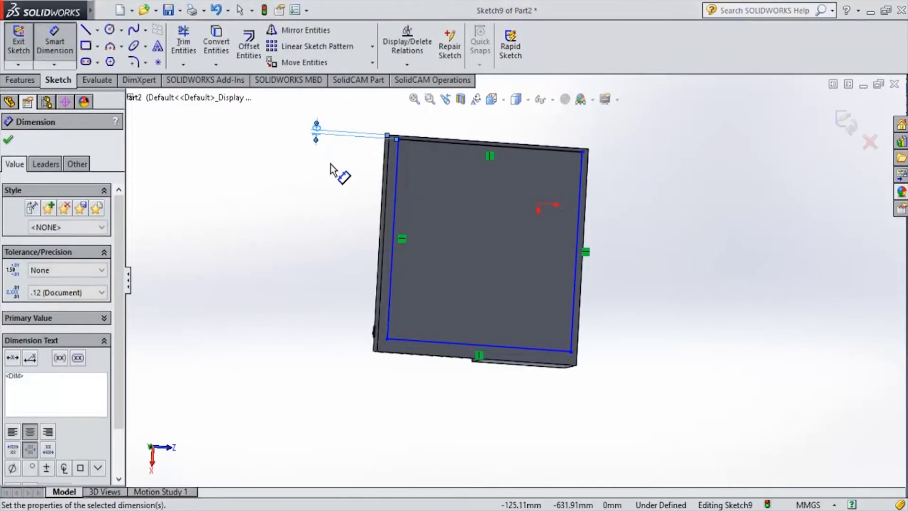
# Dimension the rectangle's bottom line 30 mm from the part's bottom edge
pyautogui.click(411, 349)
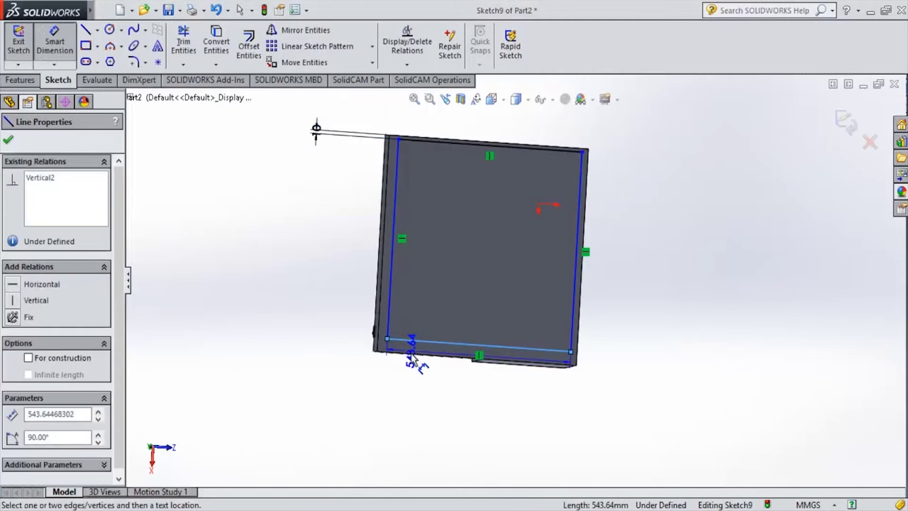
pyautogui.click(408, 361)
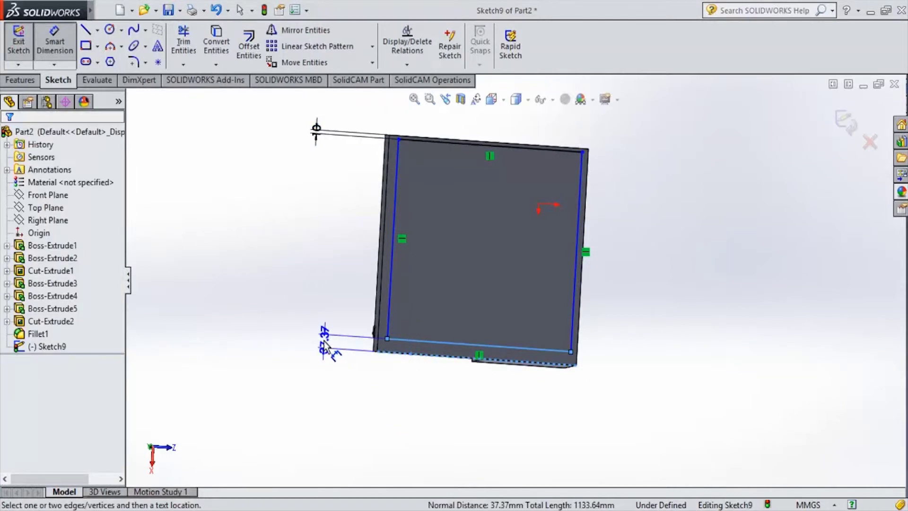
pyautogui.click(322, 341)
pyautogui.write('50')
pyautogui.press('BackSpace')
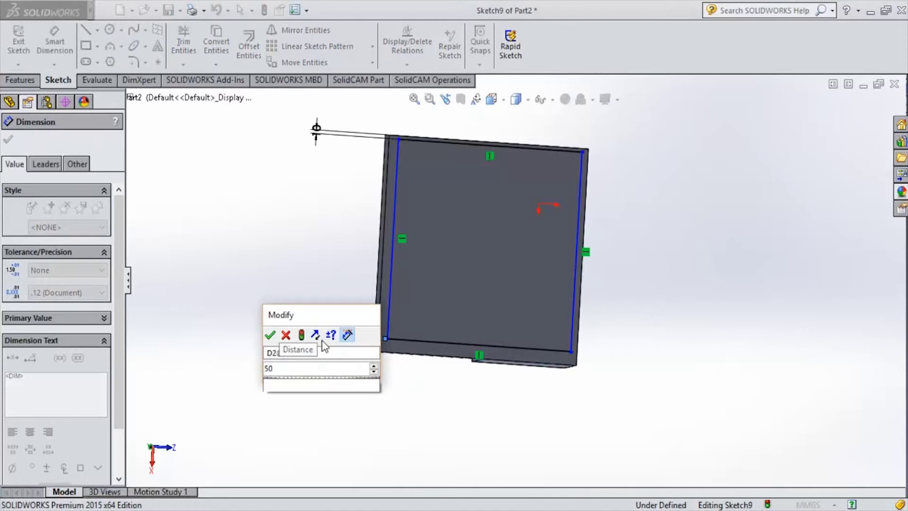
pyautogui.press('BackSpace')
pyautogui.write('30')
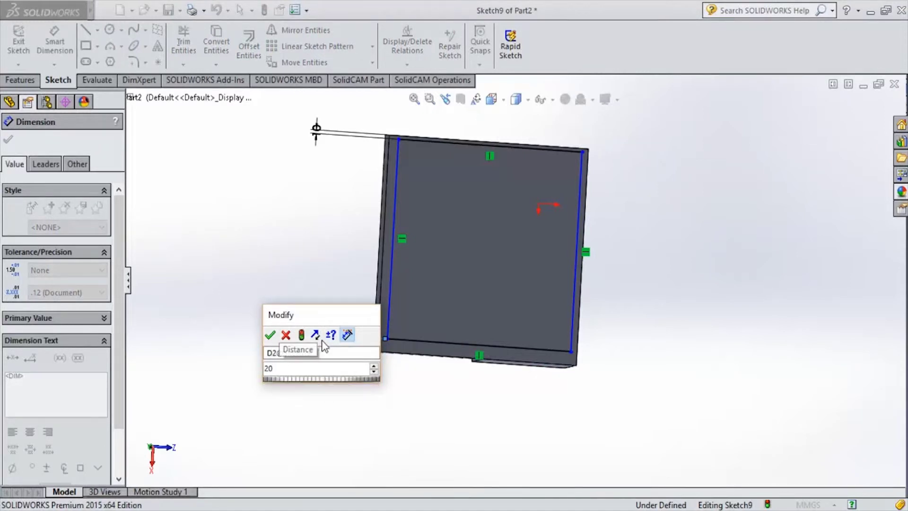
pyautogui.press('Return')
# Change the top edge offset from 10 mm to 20 mm
pyautogui.click(387, 136)
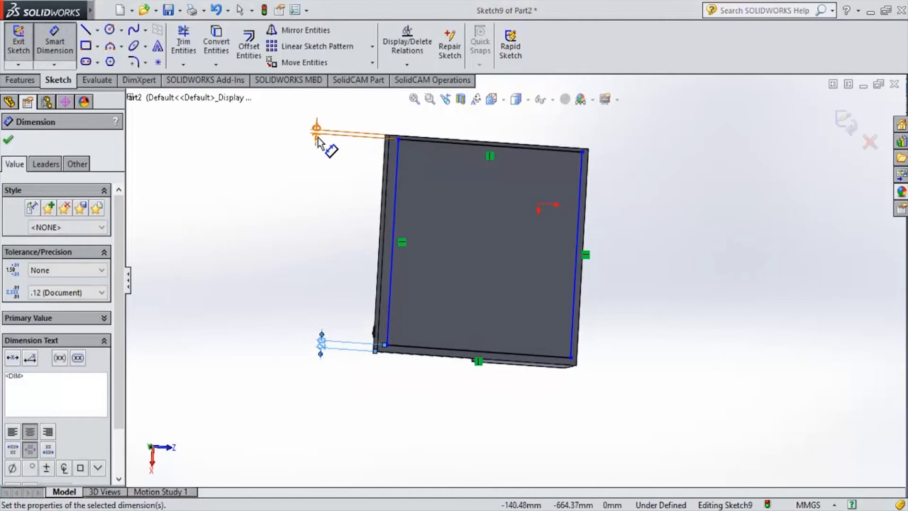
pyautogui.click(319, 137)
pyautogui.write('20')
pyautogui.press('Return')
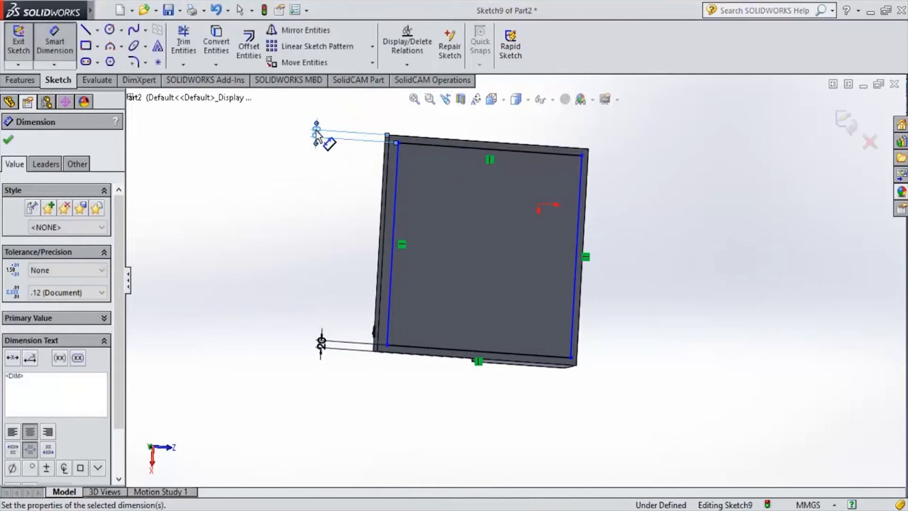
# Add left and right offset dimensions from the part's side edges to constrain Sketch9
pyautogui.click(384, 279)
pyautogui.click(385, 282)
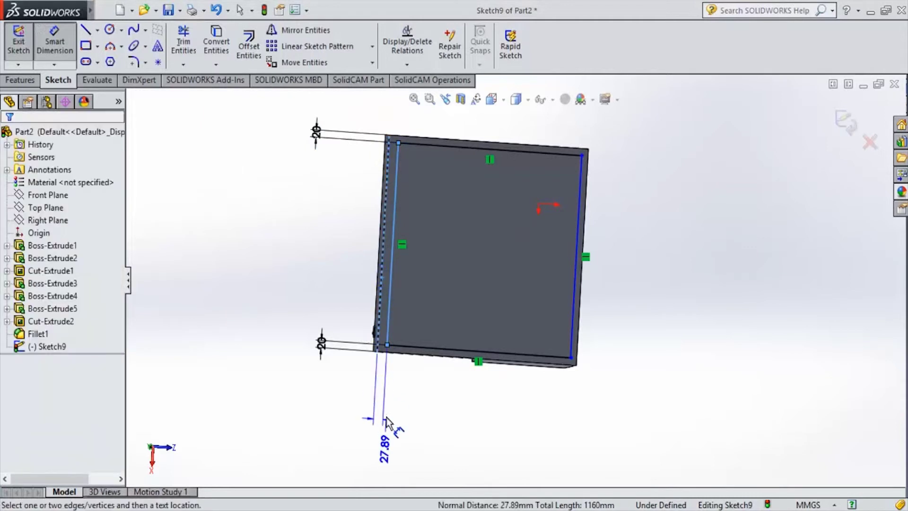
pyautogui.click(379, 413)
pyautogui.press('Return')
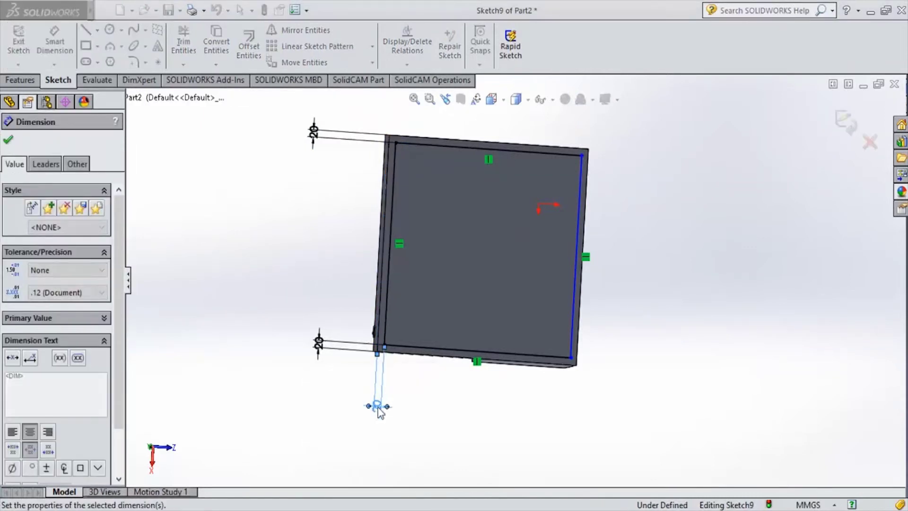
pyautogui.click(575, 279)
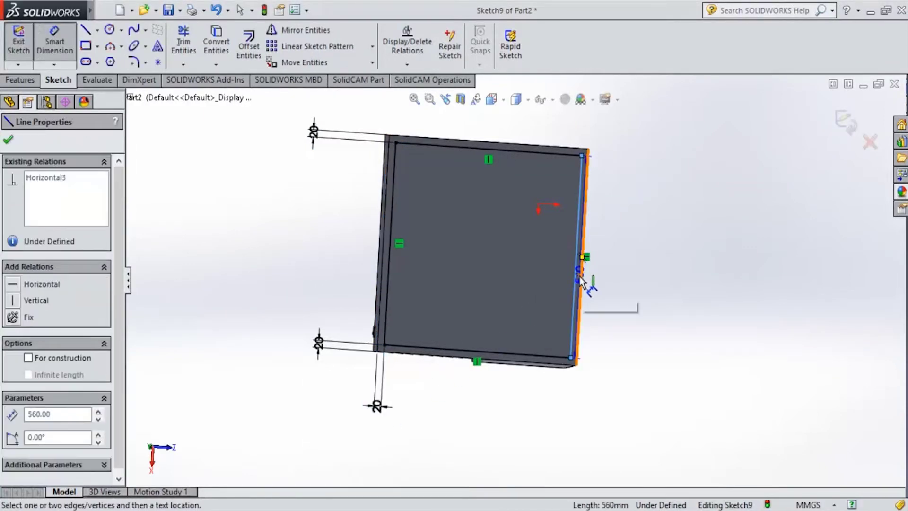
pyautogui.click(585, 350)
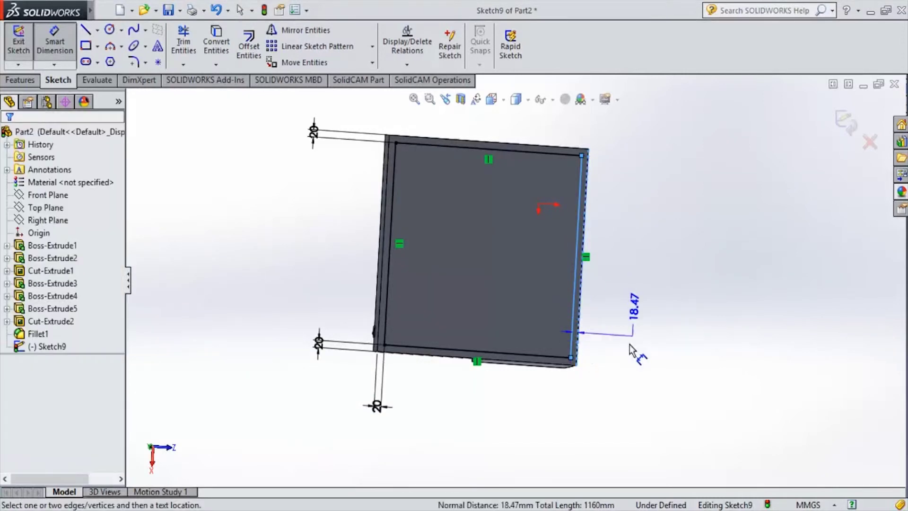
pyautogui.click(572, 428)
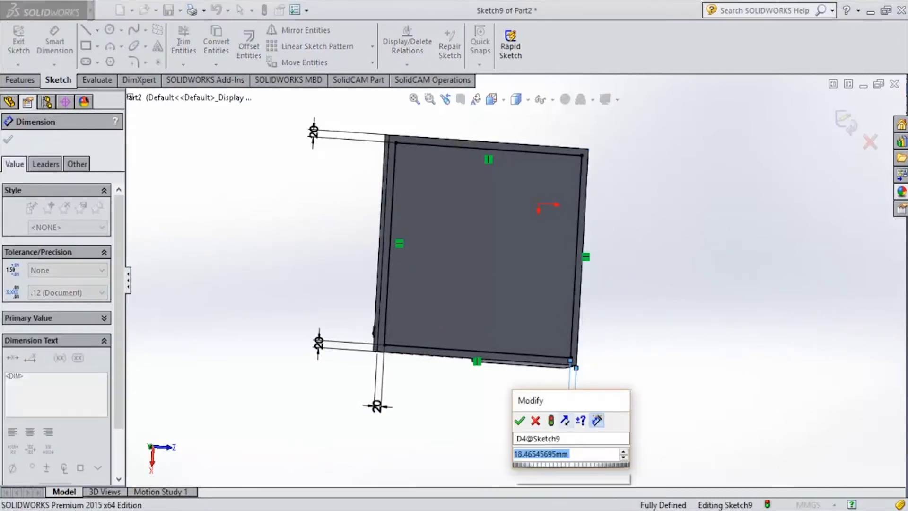
pyautogui.write('0')
pyautogui.press('Return')
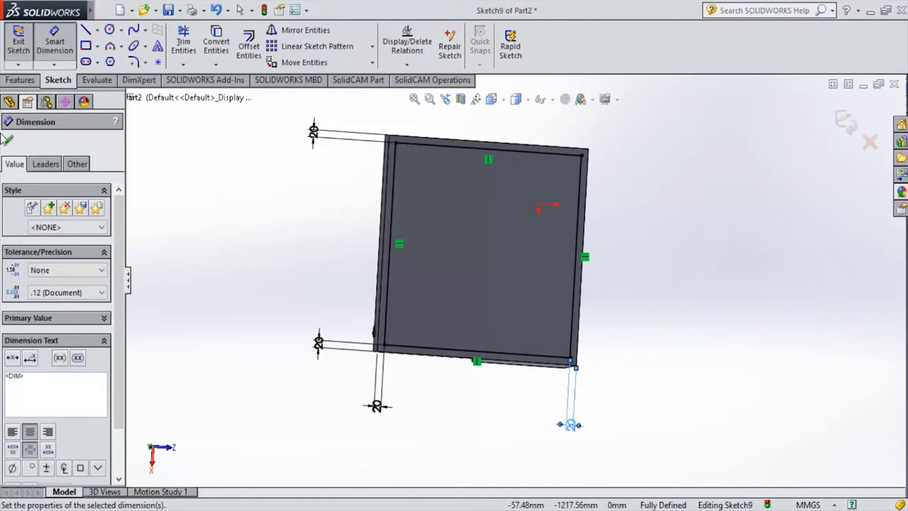
# Cut the Sketch9 rectangle Blind 2.00 mm deep as Cut-Extrude3
pyautogui.click(8, 141)
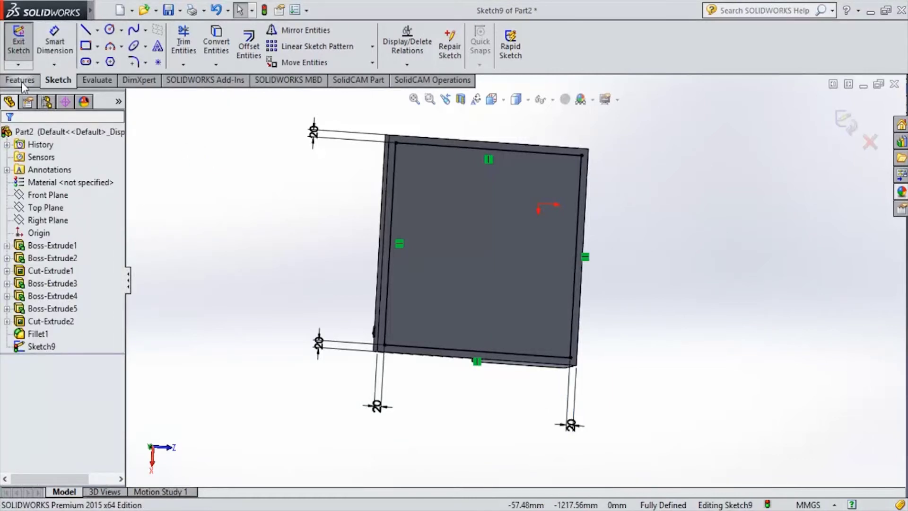
pyautogui.click(34, 83)
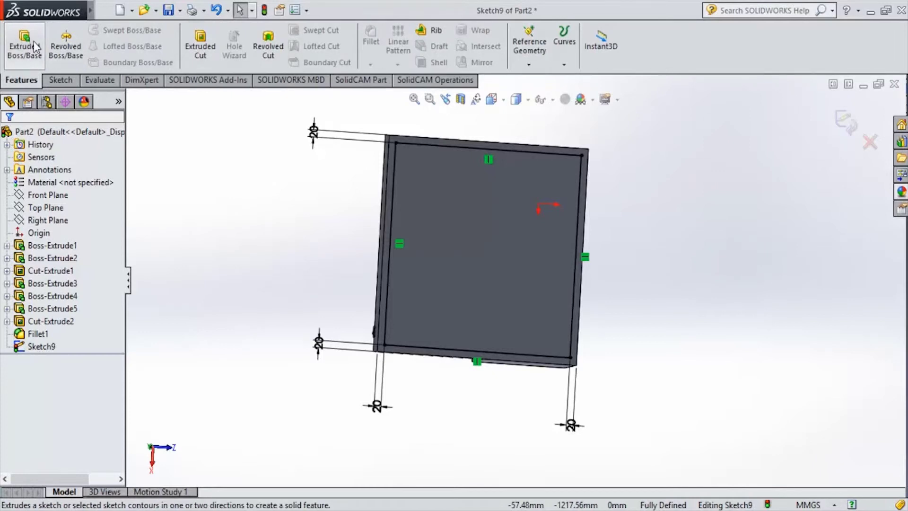
pyautogui.click(200, 45)
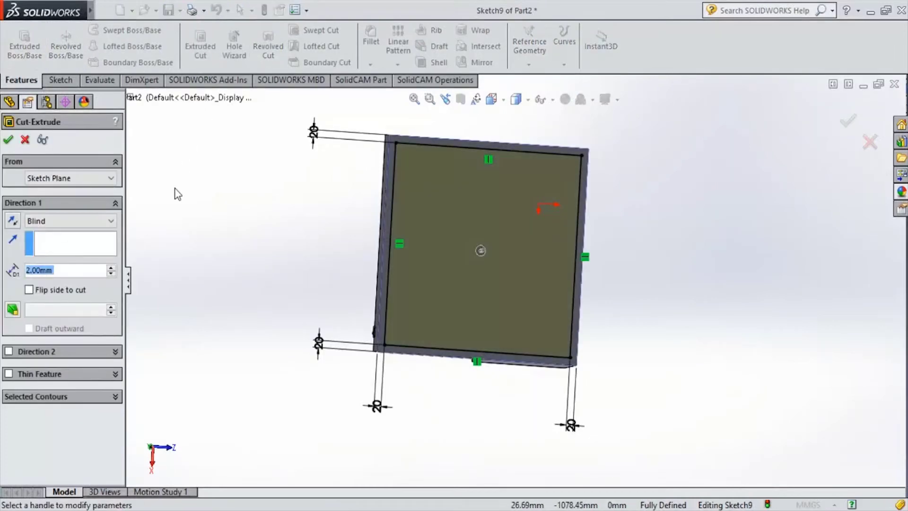
pyautogui.click(8, 139)
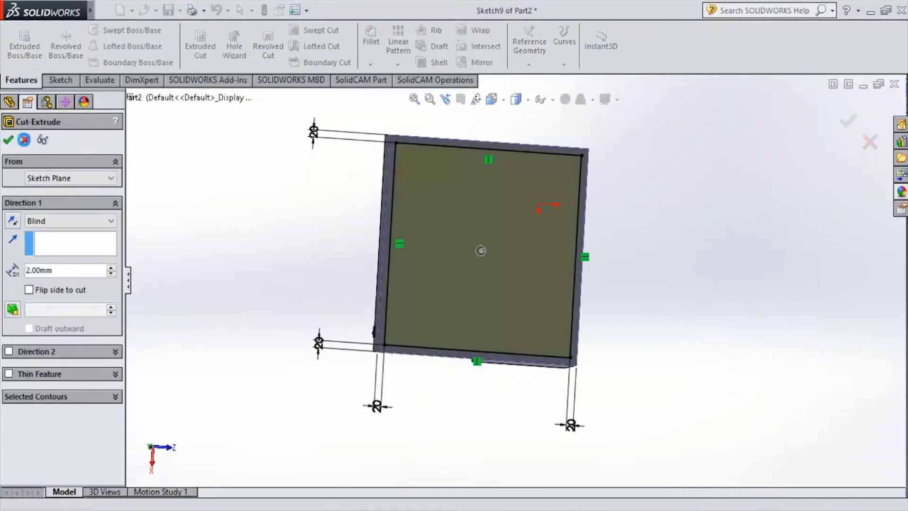
pyautogui.press('Up')
pyautogui.press('Up')
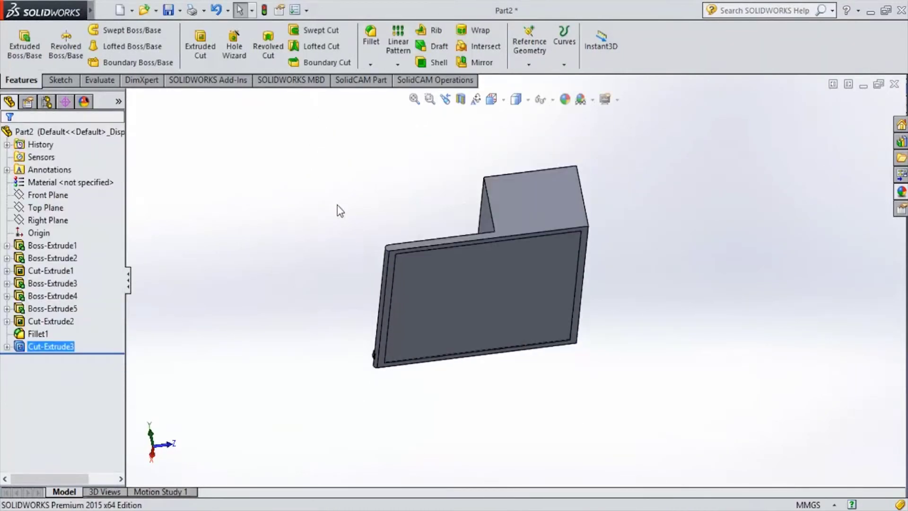
pyautogui.press('Up')
pyautogui.press('Up')
pyautogui.press('Up')
pyautogui.press('Up')
pyautogui.press('Up')
pyautogui.press('Left')
pyautogui.press('Left')
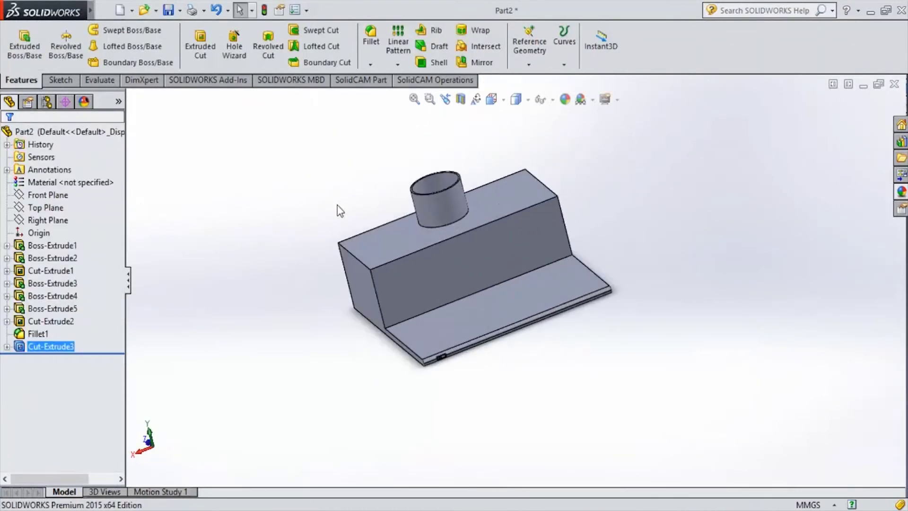
pyautogui.press('Left')
pyautogui.press('Left')
pyautogui.press('Left')
pyautogui.press('Left')
pyautogui.press('Left')
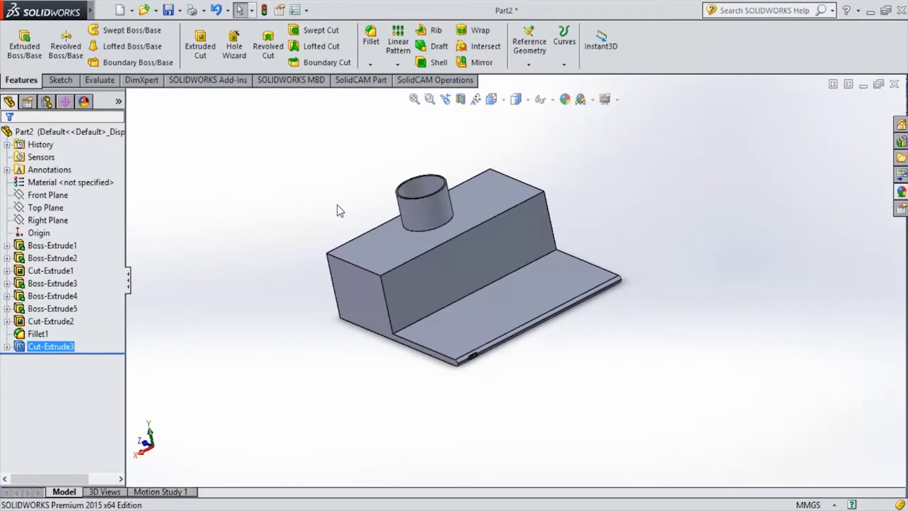
pyautogui.press('Left')
pyautogui.press('Left')
pyautogui.press('Left')
pyautogui.press('Left')
pyautogui.press('Left')
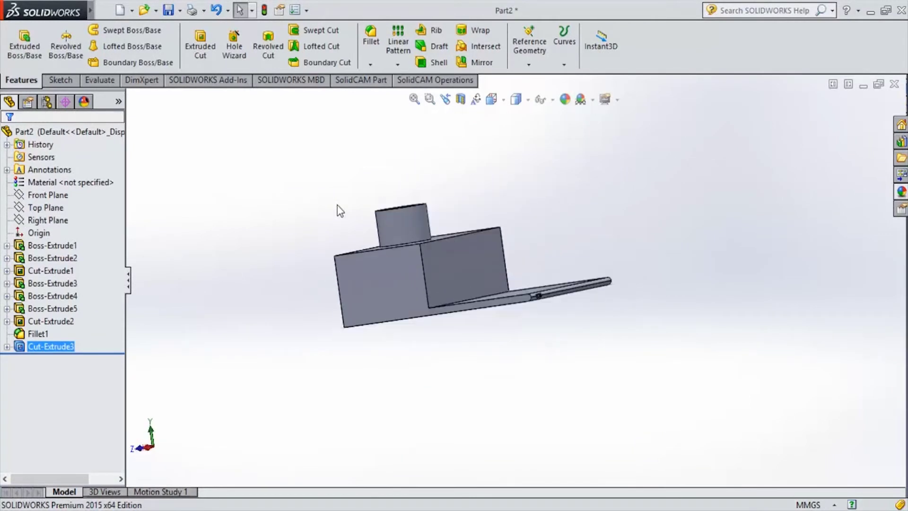
pyautogui.press('Left')
pyautogui.press('Left')
pyautogui.press('Down')
pyautogui.press('Down')
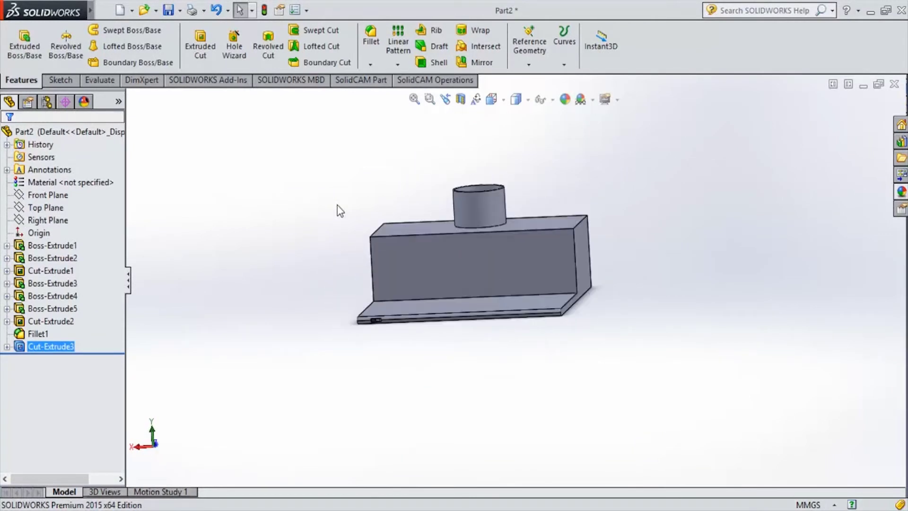
pyautogui.press('Down')
pyautogui.press('Down')
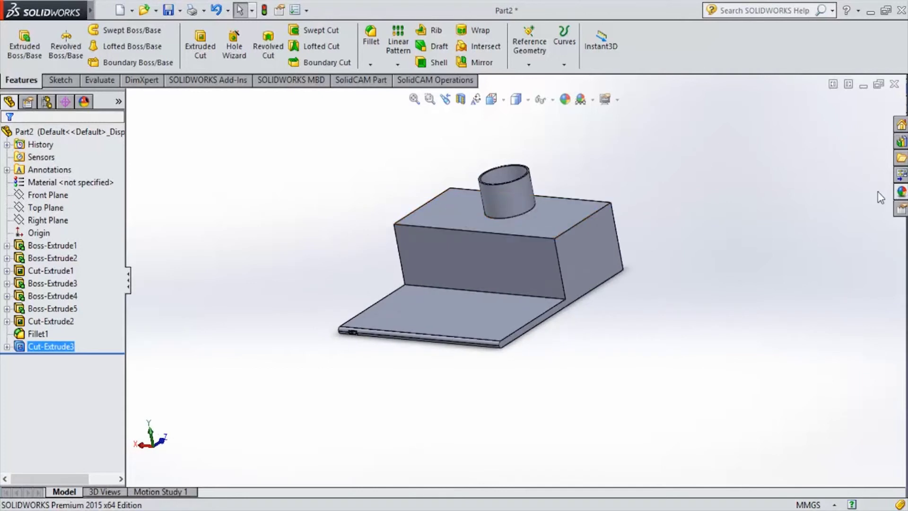
# Select all features from Boss-Extrude1 through Cut-Extrude3 and bring up the Appearances library
pyautogui.click(45, 246)
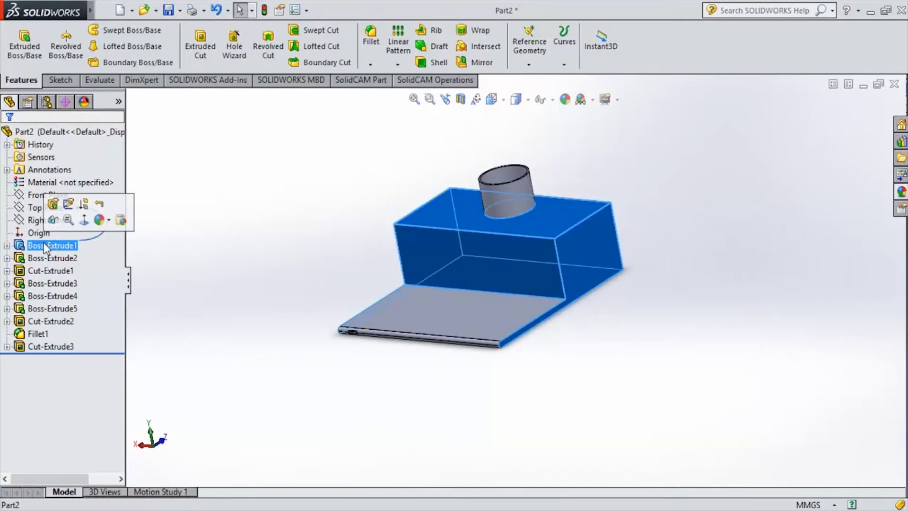
pyautogui.keyDown('shift'); pyautogui.click(52, 347); pyautogui.keyUp('shift')
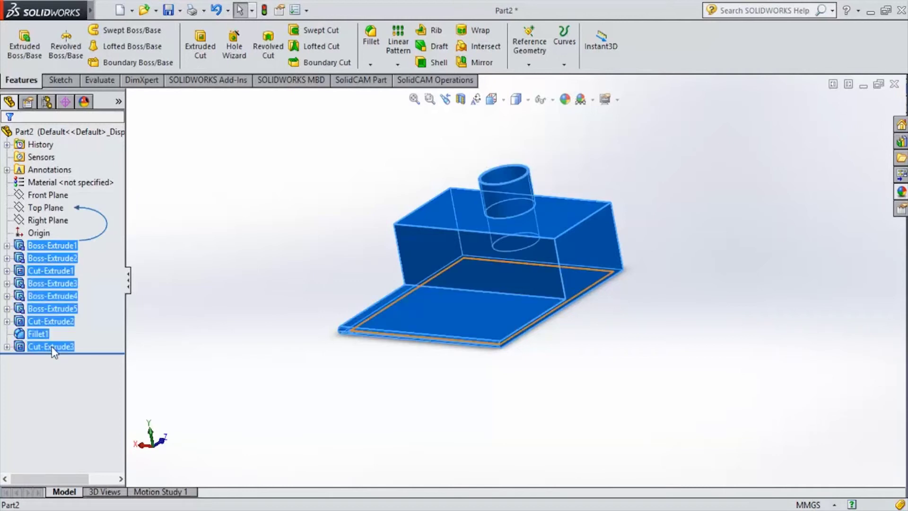
pyautogui.click(901, 192)
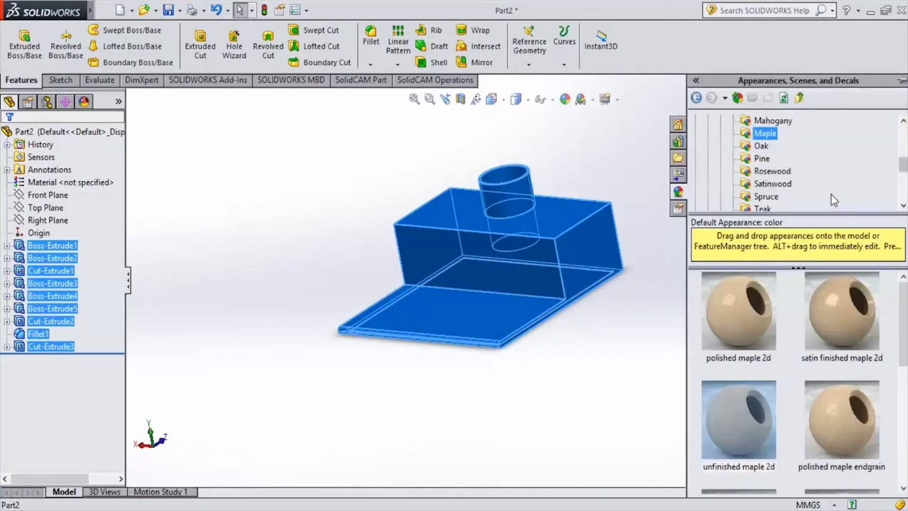
pyautogui.click(904, 121)
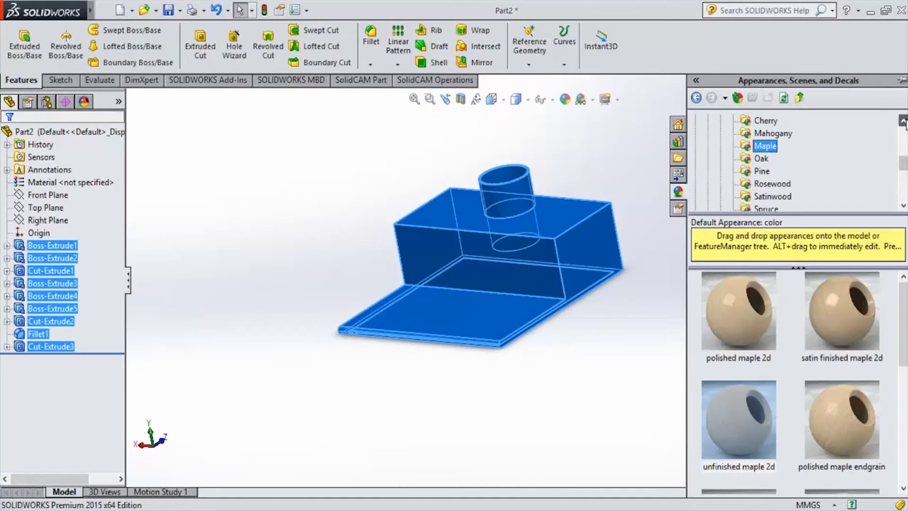
pyautogui.click(903, 121)
pyautogui.click(904, 121)
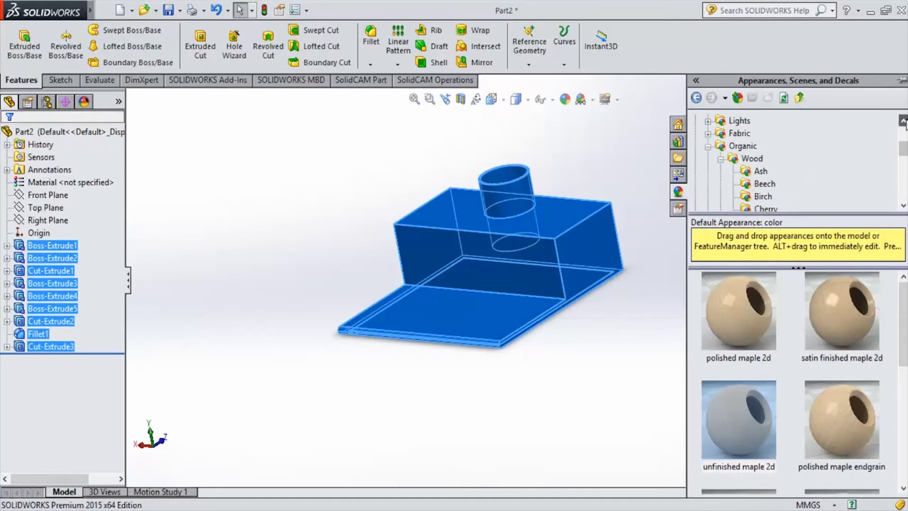
pyautogui.click(903, 206)
pyautogui.click(903, 206)
pyautogui.click(904, 207)
pyautogui.click(903, 207)
pyautogui.click(903, 207)
pyautogui.click(904, 206)
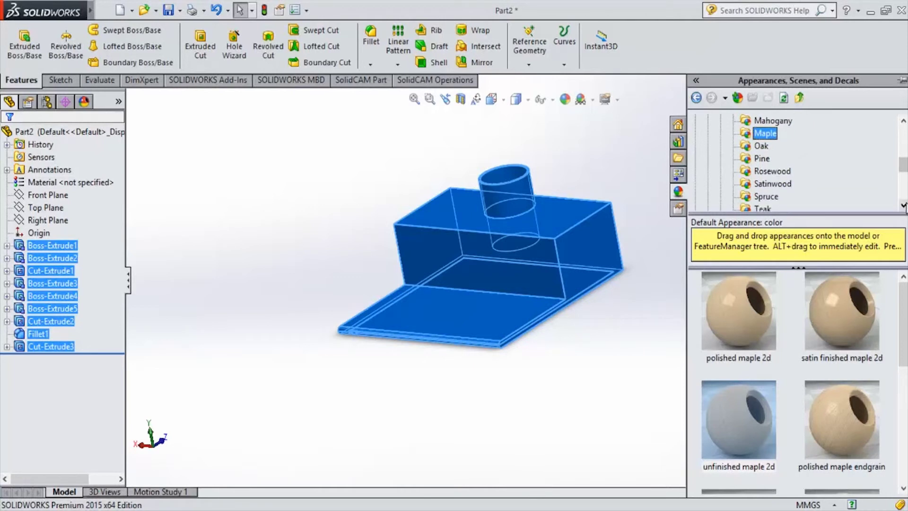
pyautogui.click(904, 121)
pyautogui.click(903, 121)
pyautogui.click(904, 121)
pyautogui.click(903, 121)
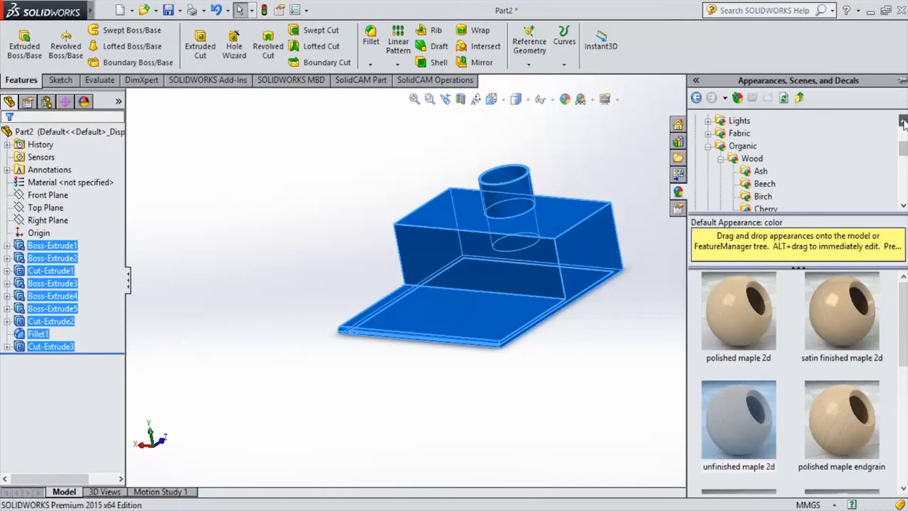
# Apply satin finish aluminum from Metal > Aluminum to the selected features
pyautogui.click(720, 160)
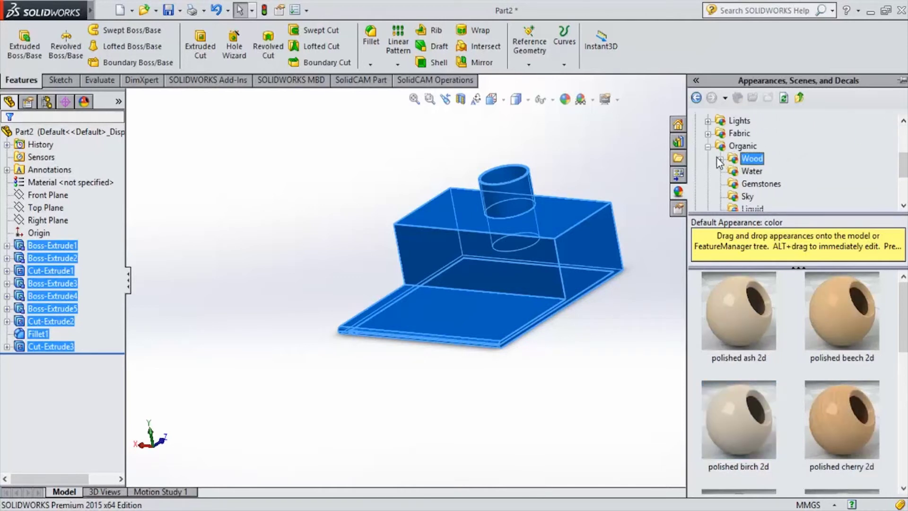
pyautogui.scroll(1, 904, 124)
pyautogui.scroll(1, 903, 124)
pyautogui.scroll(1, 904, 124)
pyautogui.click(738, 146)
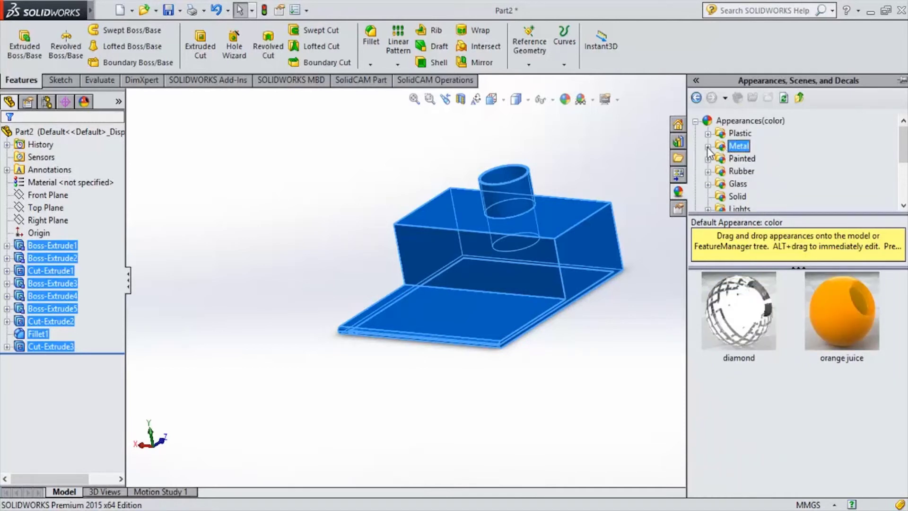
pyautogui.click(708, 147)
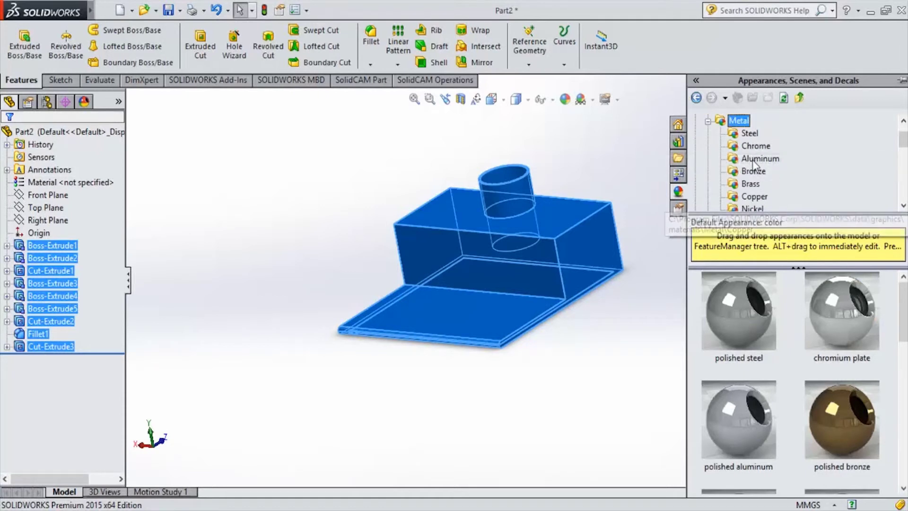
pyautogui.click(903, 207)
pyautogui.click(903, 207)
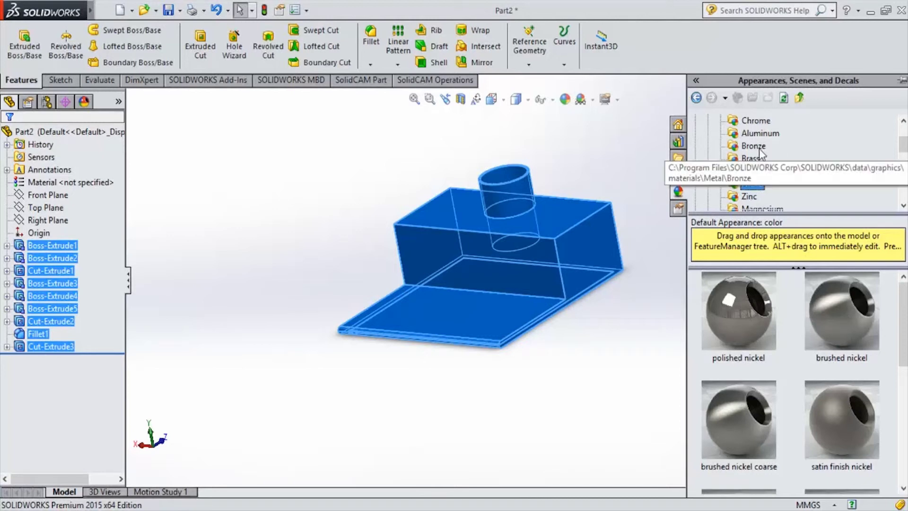
pyautogui.click(757, 133)
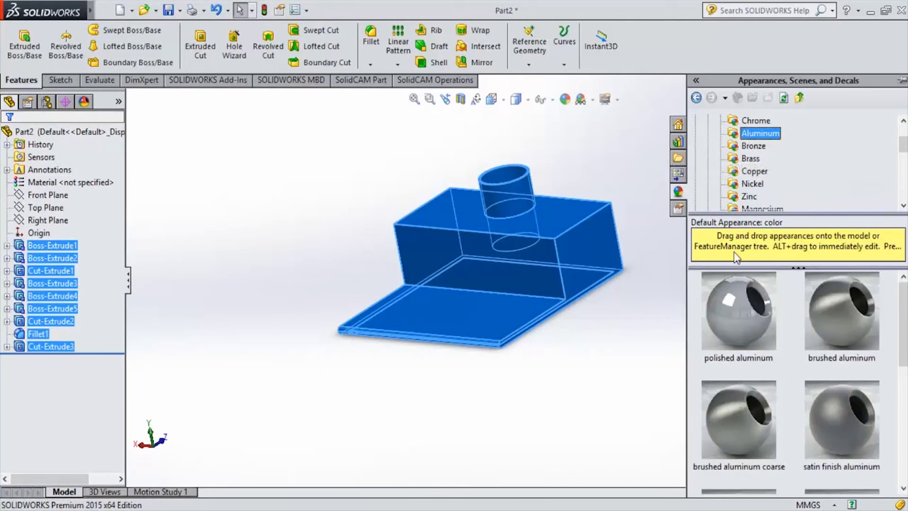
pyautogui.moveTo(839, 418); pyautogui.dragTo(583, 335)
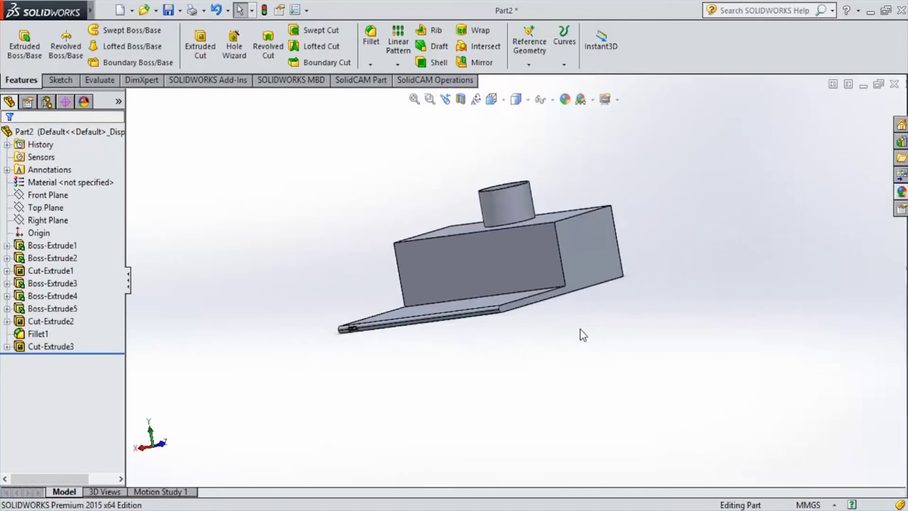
# Inspect Boss-Extrude3, Boss-Extrude4 and Boss-Extrude5 in the tree, then select Fillet1
pyautogui.press('Left')
pyautogui.press('Left')
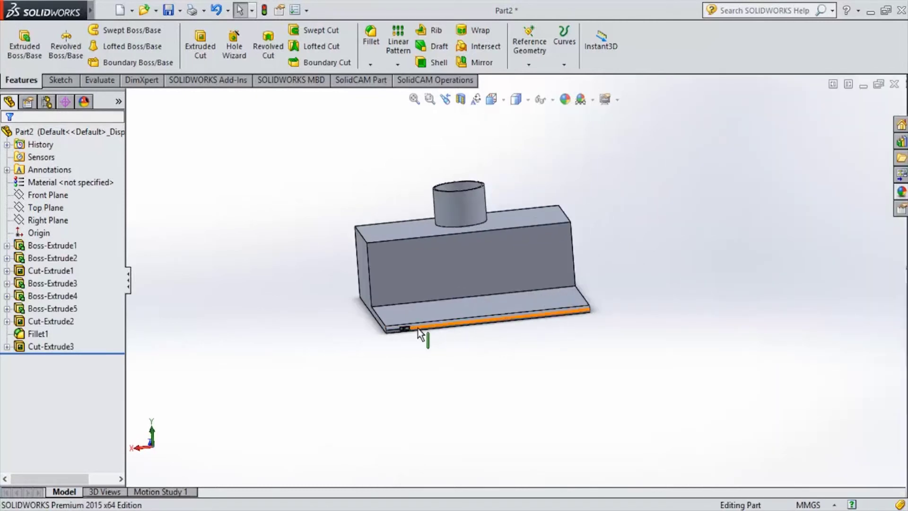
pyautogui.click(58, 283)
pyautogui.click(53, 296)
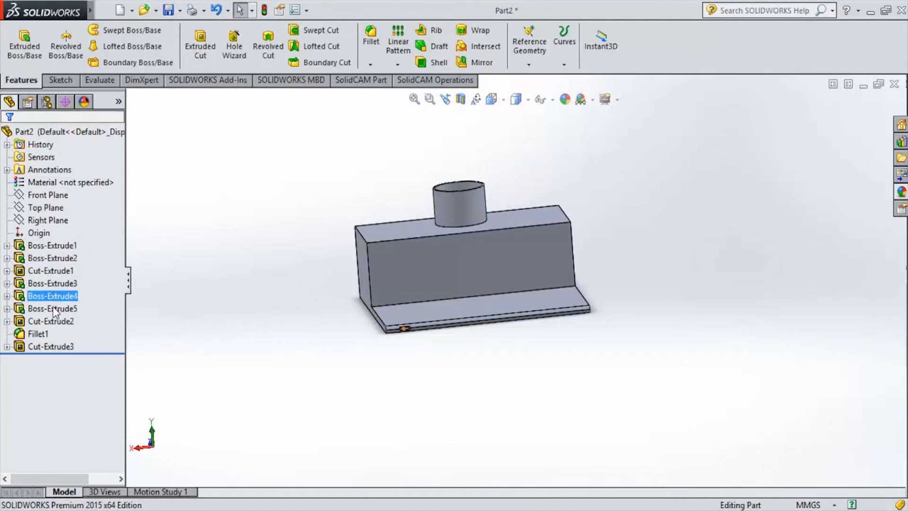
pyautogui.click(54, 309)
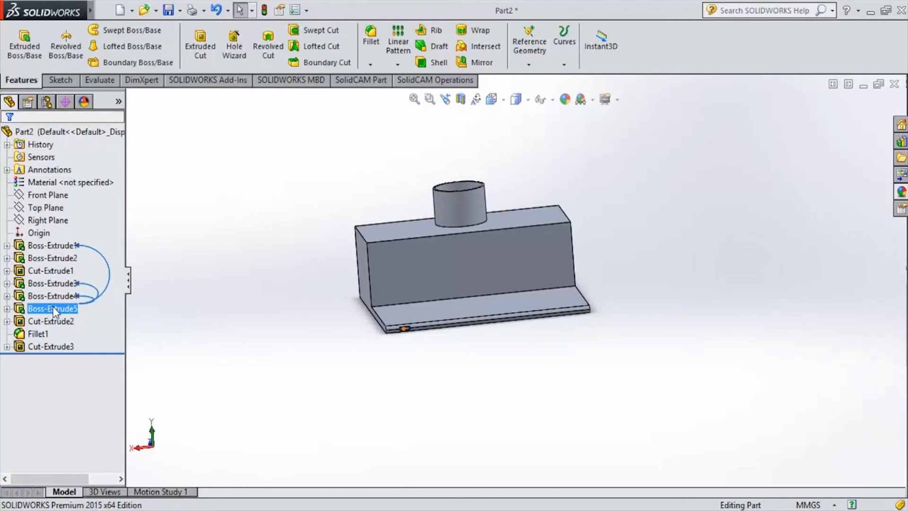
pyautogui.click(53, 296)
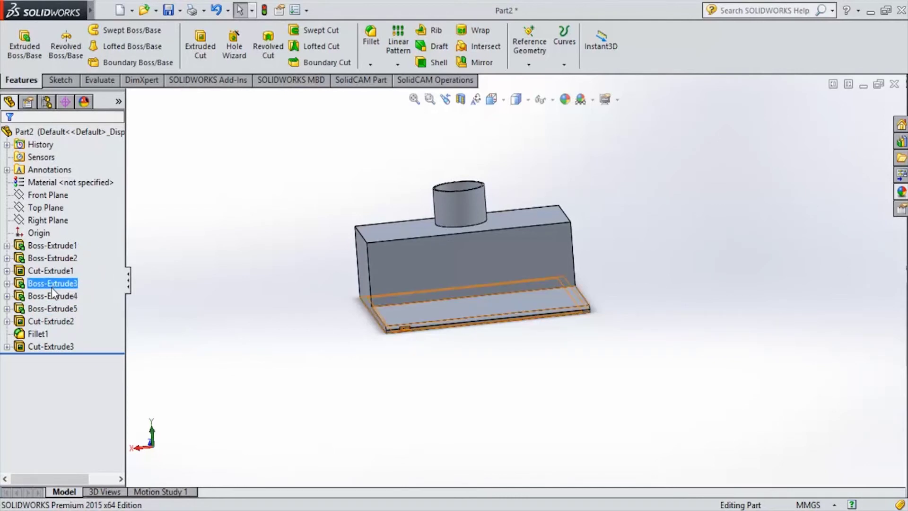
pyautogui.click(52, 284)
pyautogui.press('Escape')
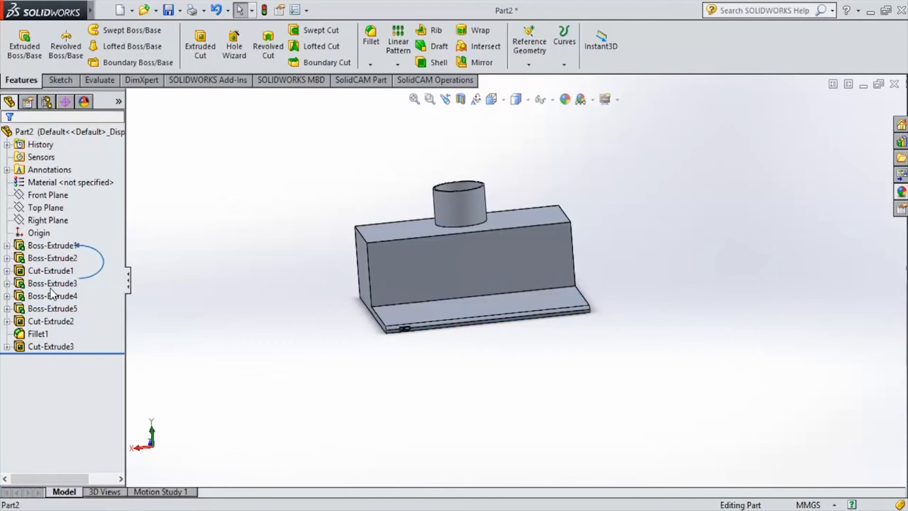
pyautogui.keyDown('ctrl'); pyautogui.click(49, 331); pyautogui.keyUp('ctrl')
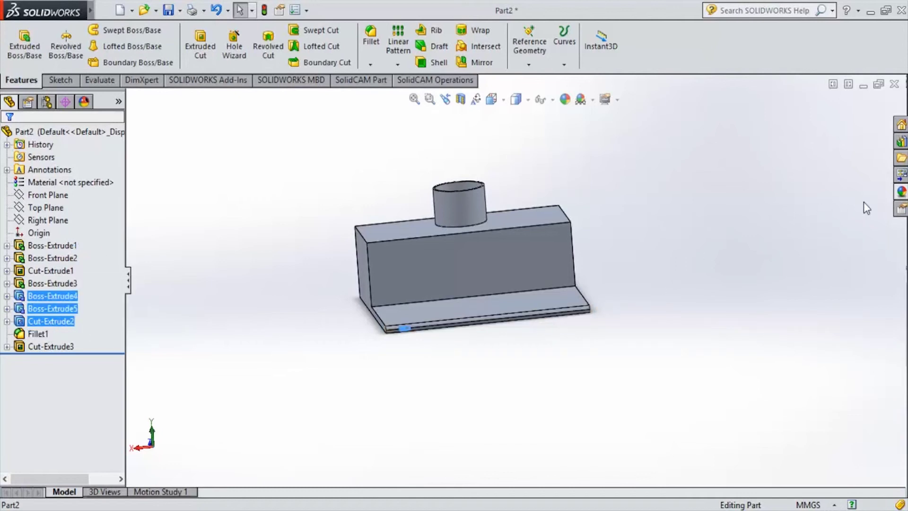
pyautogui.click(902, 191)
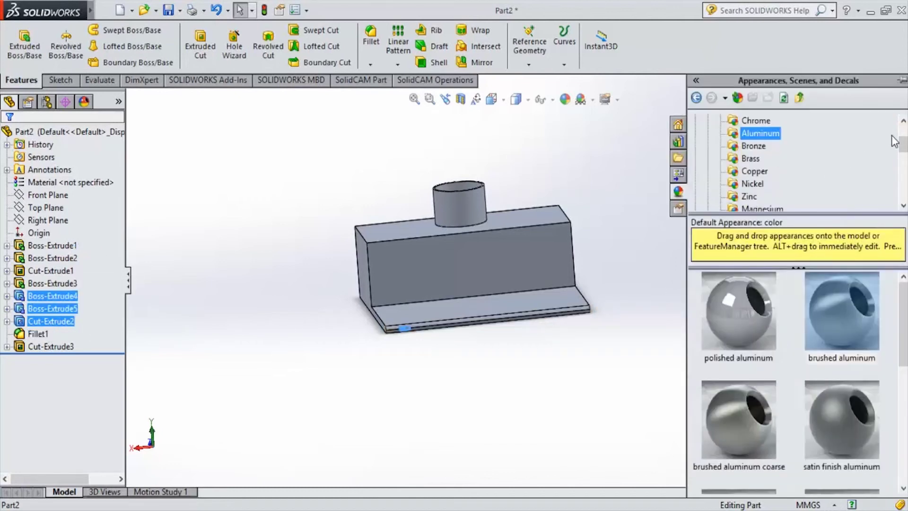
# Pick the white low gloss plastic swatch under Plastic > Low Gloss
pyautogui.click(904, 120)
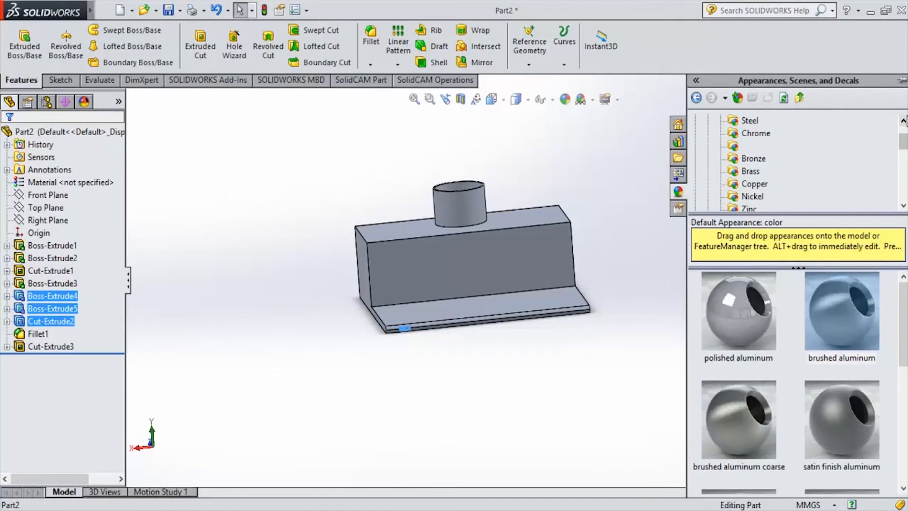
pyautogui.click(708, 121)
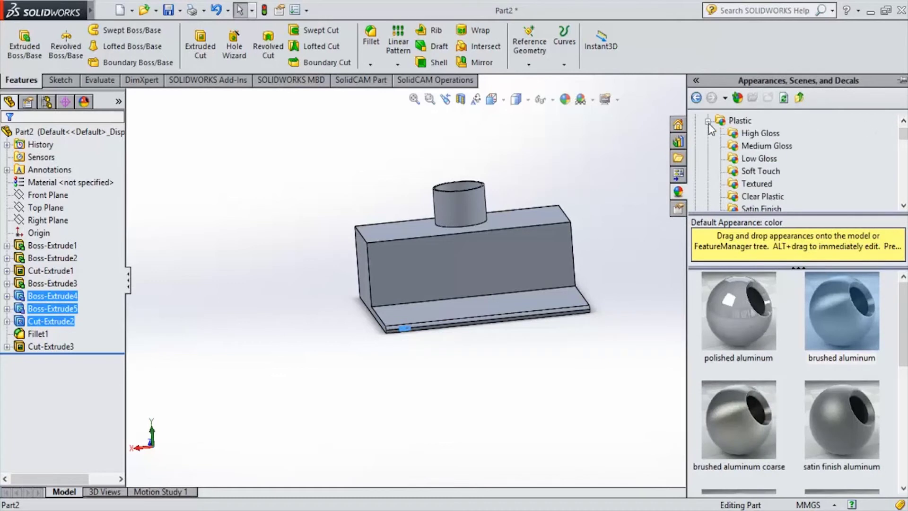
pyautogui.click(757, 158)
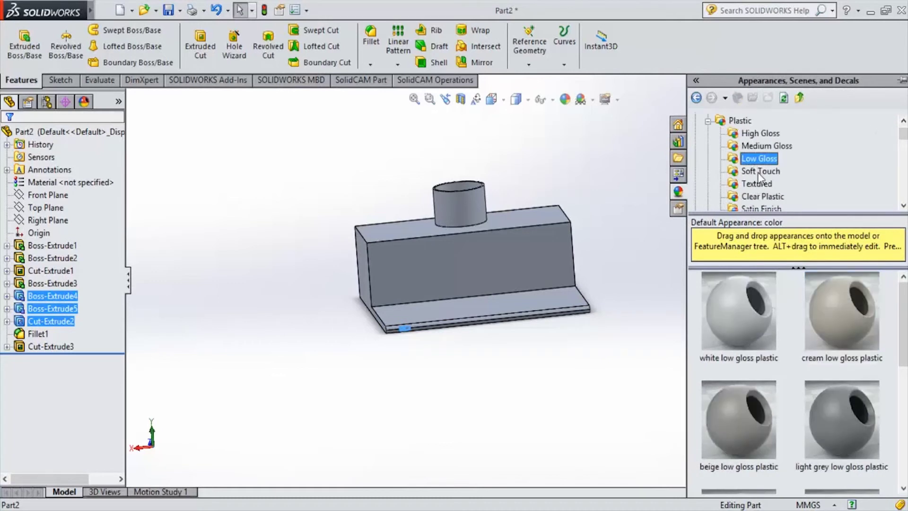
pyautogui.click(834, 421)
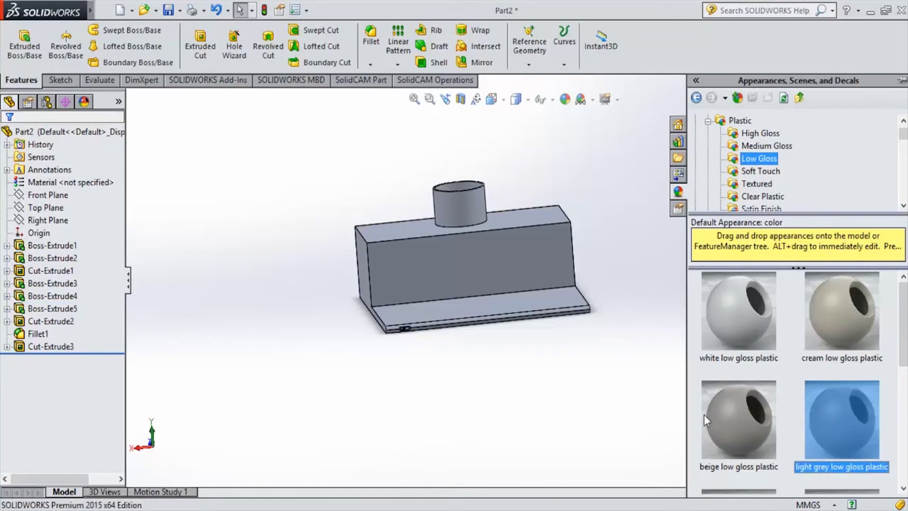
pyautogui.press('Up')
pyautogui.press('Down')
pyautogui.press('Up')
pyautogui.press('Left')
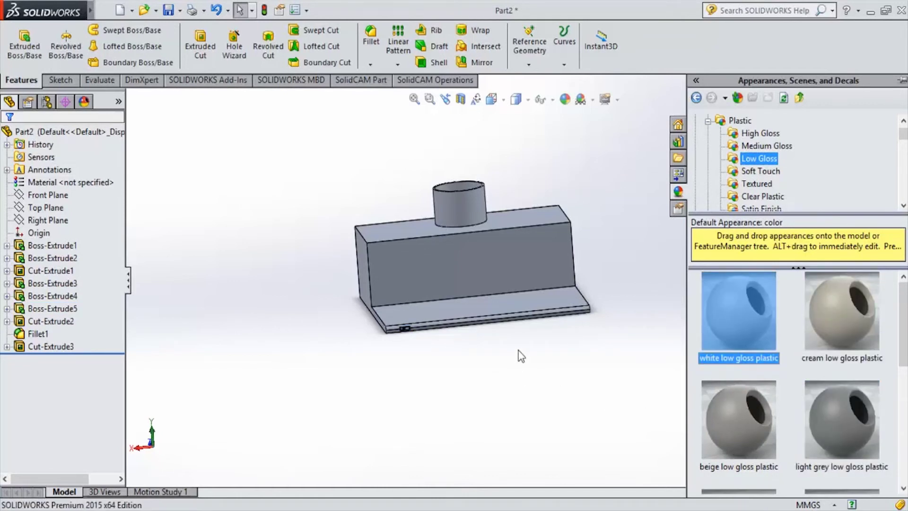
# Apply white low gloss plastic to Boss-Extrude4, Boss-Extrude5 and Cut-Extrude2
pyautogui.click(34, 283)
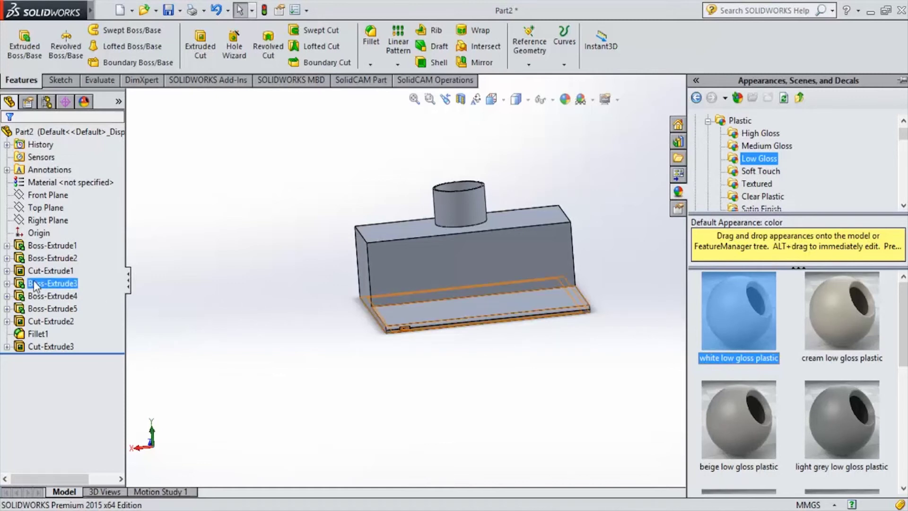
pyautogui.click(38, 296)
pyautogui.keyDown('ctrl'); pyautogui.click(38, 308); pyautogui.keyUp('ctrl')
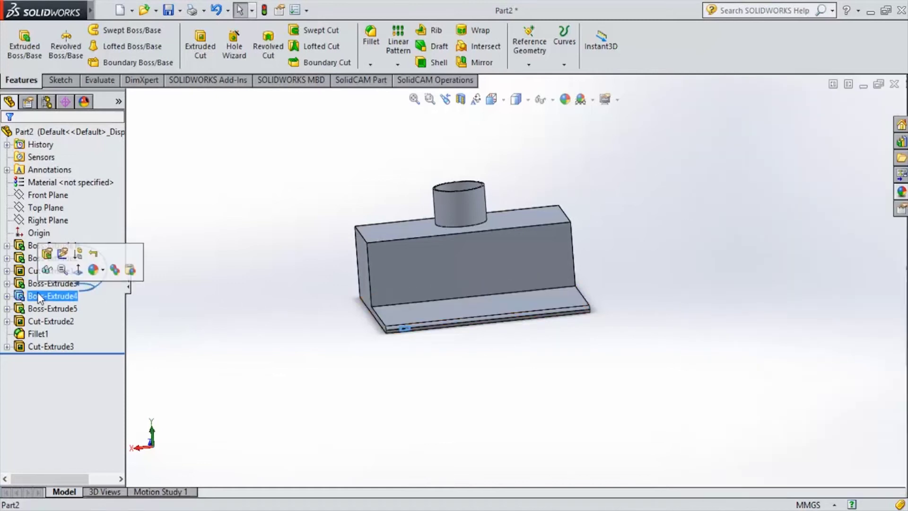
pyautogui.keyDown('ctrl'); pyautogui.click(42, 322); pyautogui.keyUp('ctrl')
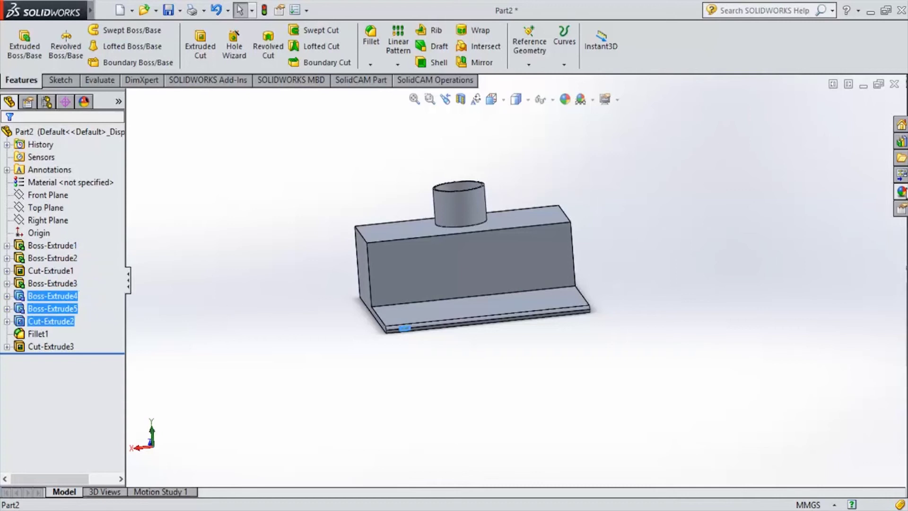
pyautogui.click(902, 192)
pyautogui.click(751, 337)
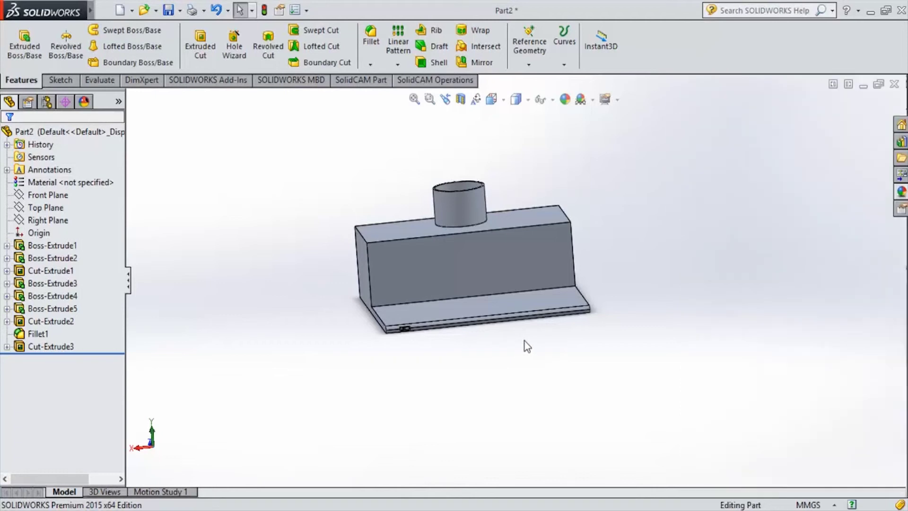
pyautogui.hotkey('shift', 'Up')
pyautogui.hotkey('shift', 'Up')
pyautogui.click(523, 337)
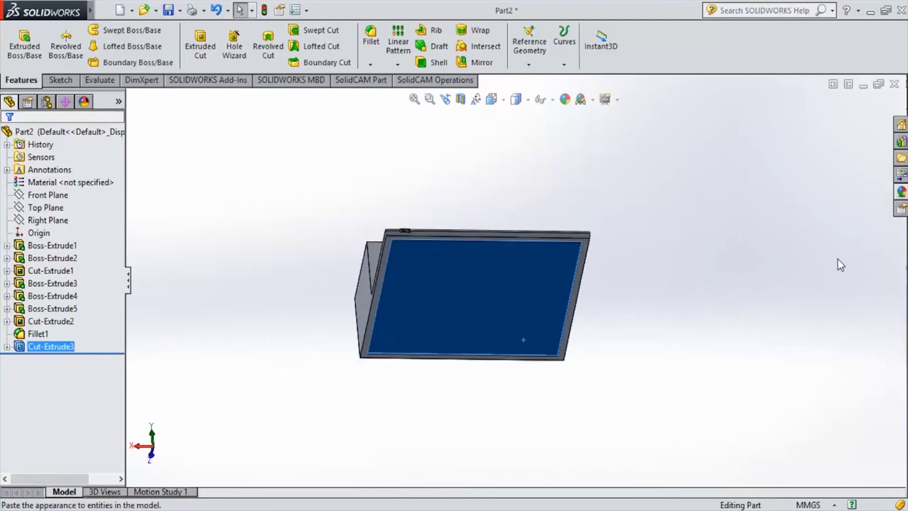
# Drag the cosmetic hole pattern from Miscellaneous > RealView Only Appearances onto the recess
pyautogui.click(901, 191)
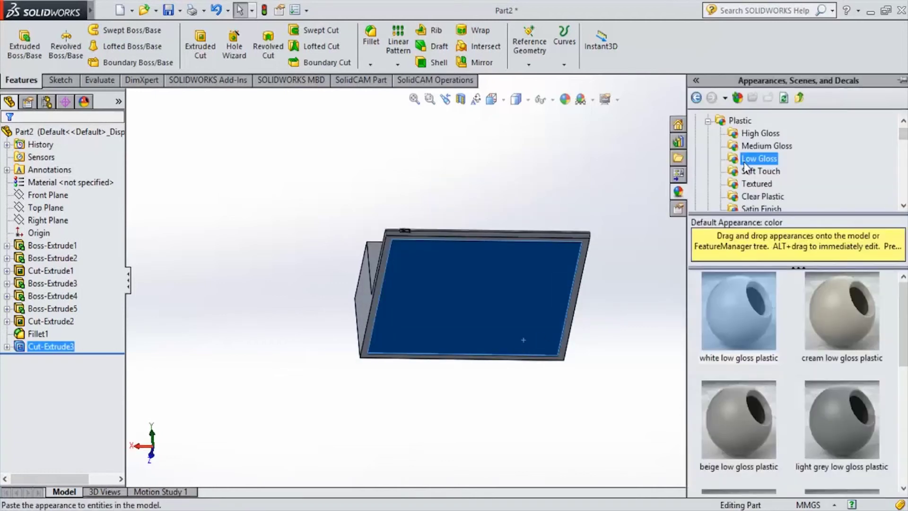
pyautogui.moveTo(904, 135); pyautogui.dragTo(903, 202)
pyautogui.click(709, 168)
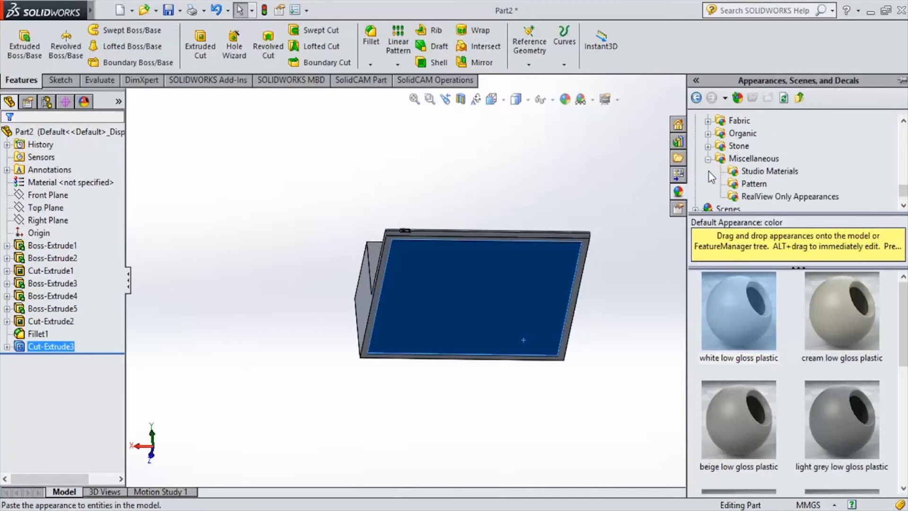
pyautogui.click(752, 197)
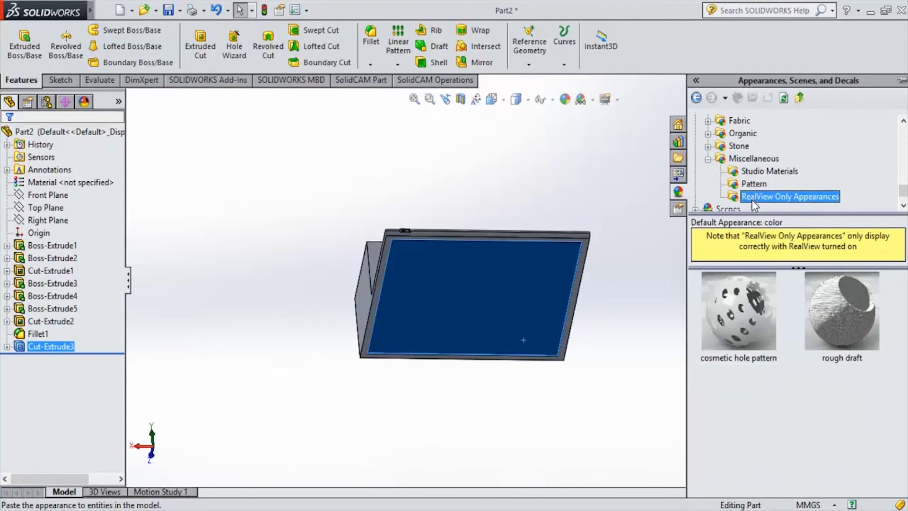
pyautogui.moveTo(749, 314); pyautogui.dragTo(617, 340)
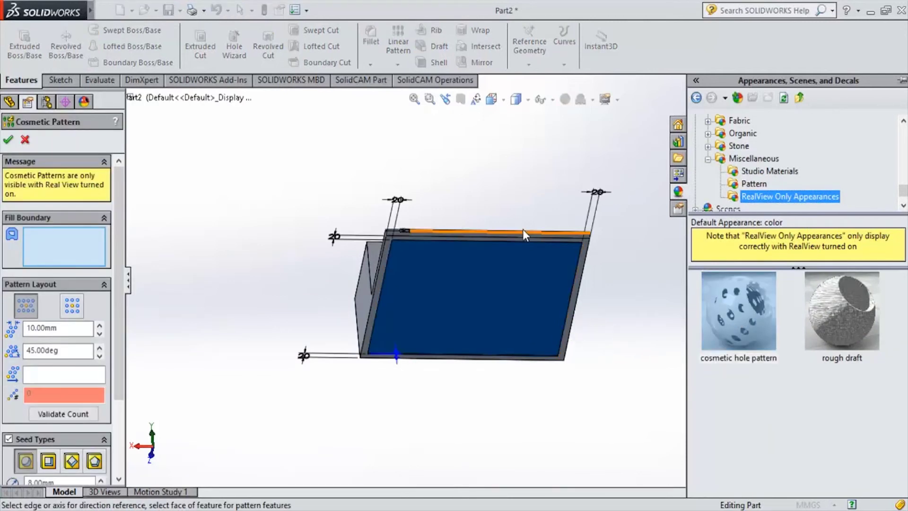
# Switch the cosmetic hole pattern to a straight grid layout at 10.00 mm spacing
pyautogui.click(74, 308)
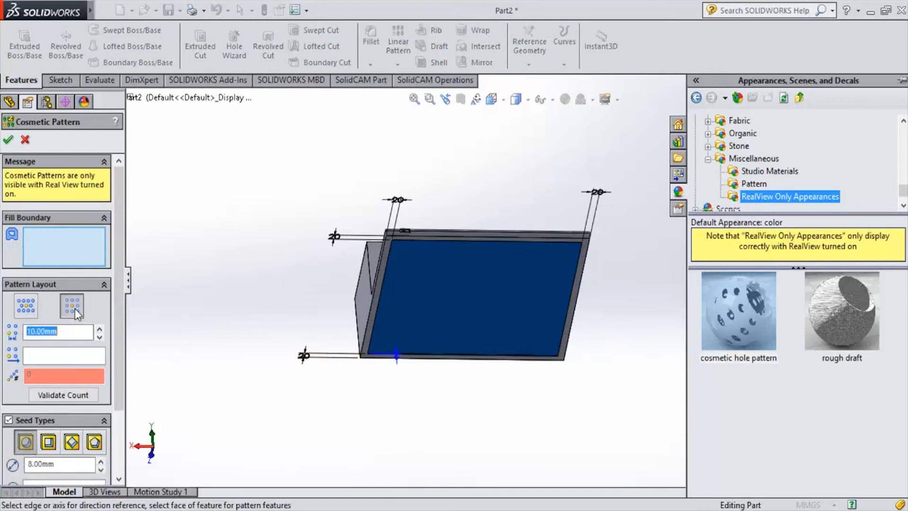
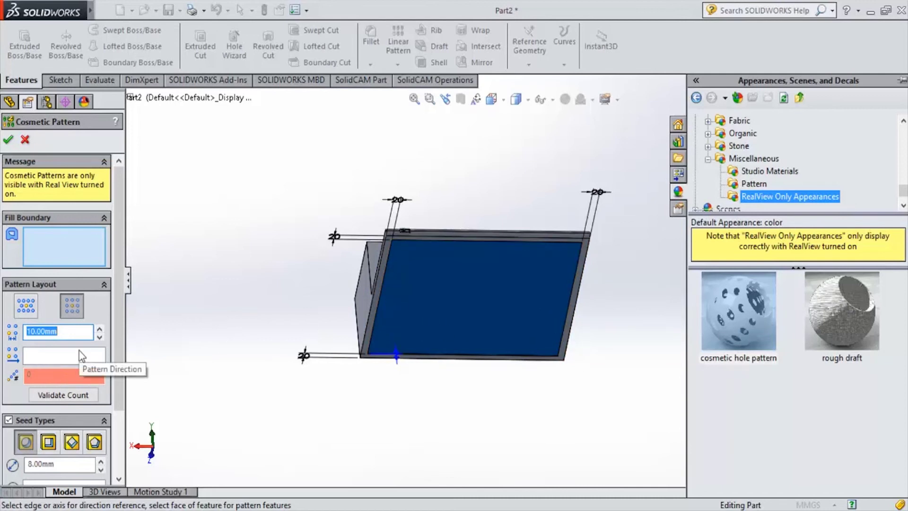
# Give the cosmetic pattern 10 mm spacing, with the blue front face as its fill boundary
pyautogui.write('10')
pyautogui.press('Return')
pyautogui.click(35, 362)
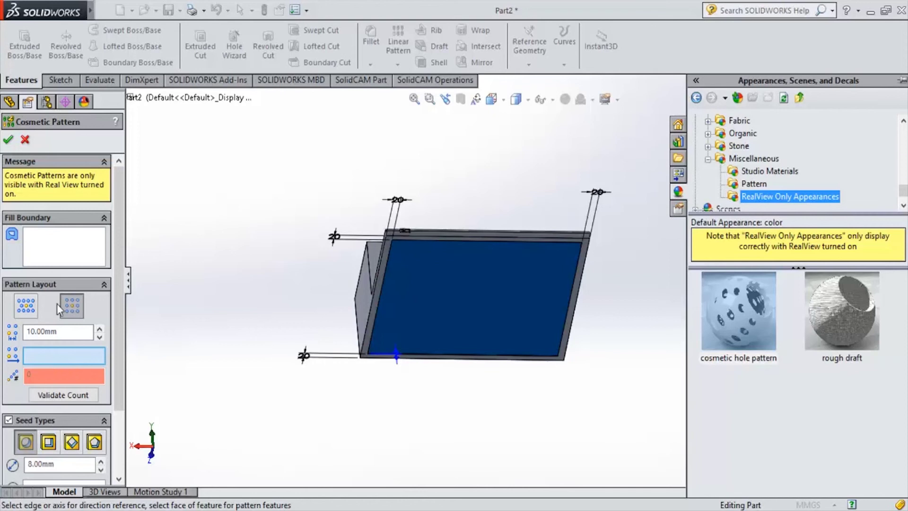
pyautogui.click(70, 240)
pyautogui.click(434, 277)
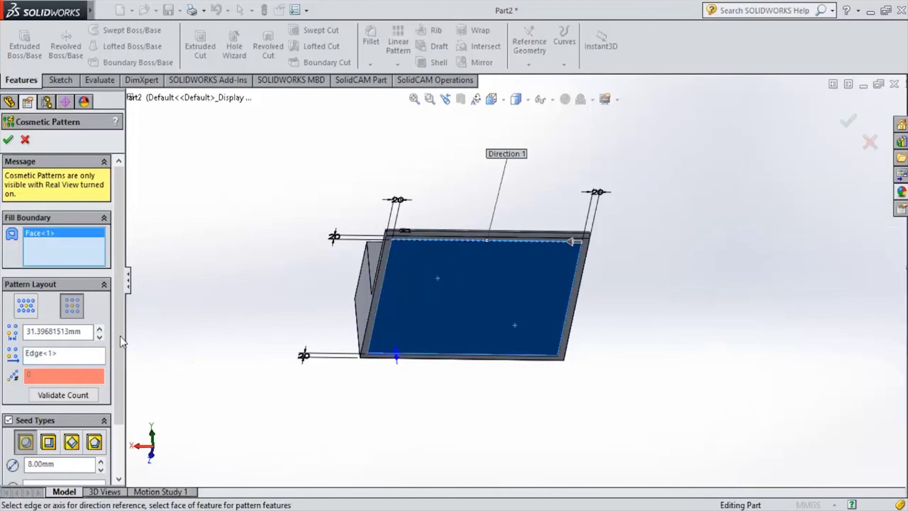
# Close the Cosmetic Pattern setup without adding the pattern feature
pyautogui.scroll(-1, 475, 284)
pyautogui.scroll(-3, 475, 285)
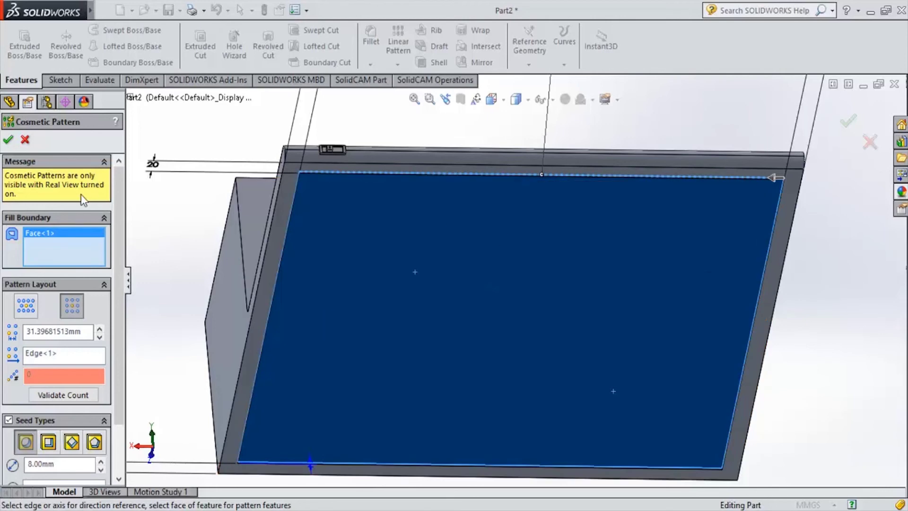
pyautogui.click(8, 140)
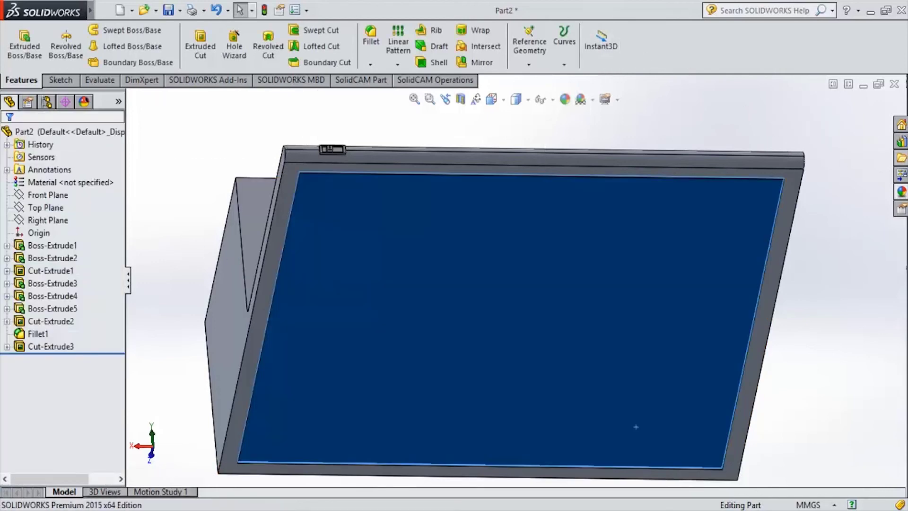
# Browse the Pattern and Studio Materials appearance folders in the appearance library
pyautogui.click(902, 191)
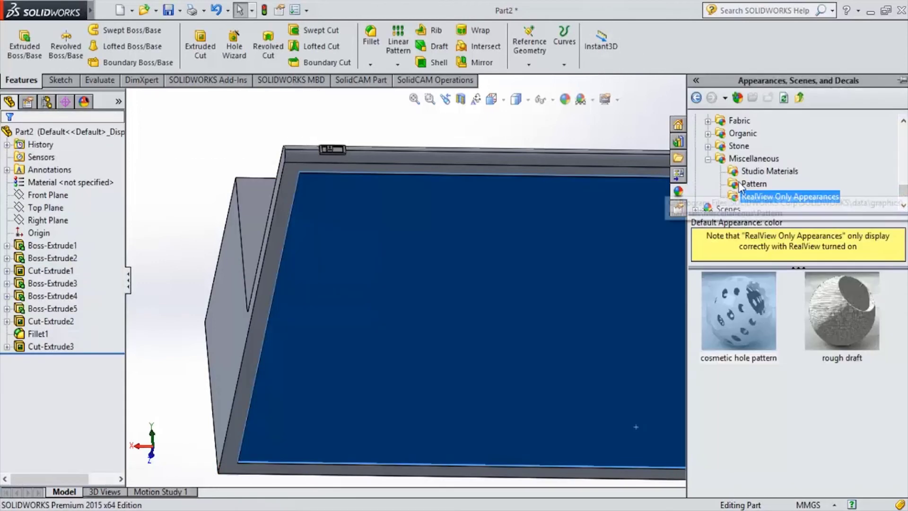
pyautogui.click(752, 184)
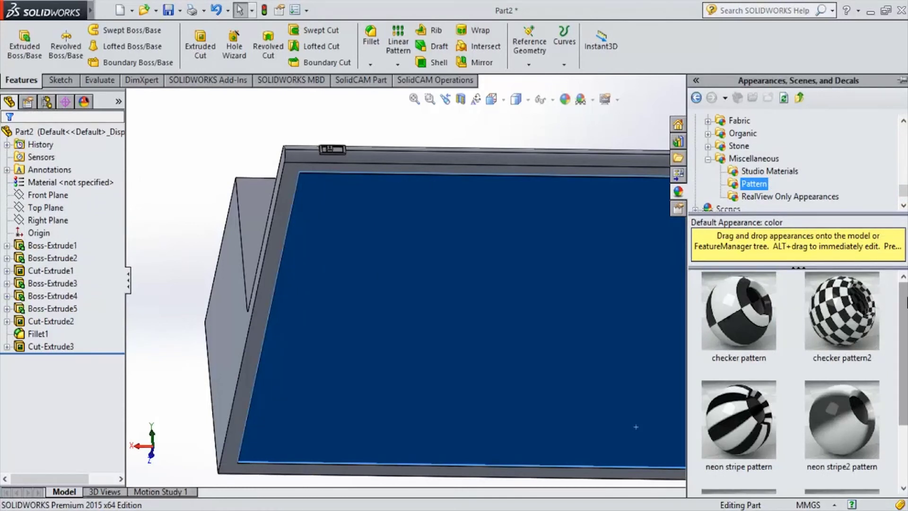
pyautogui.scroll(-3, 794, 379)
pyautogui.scroll(-1, 795, 379)
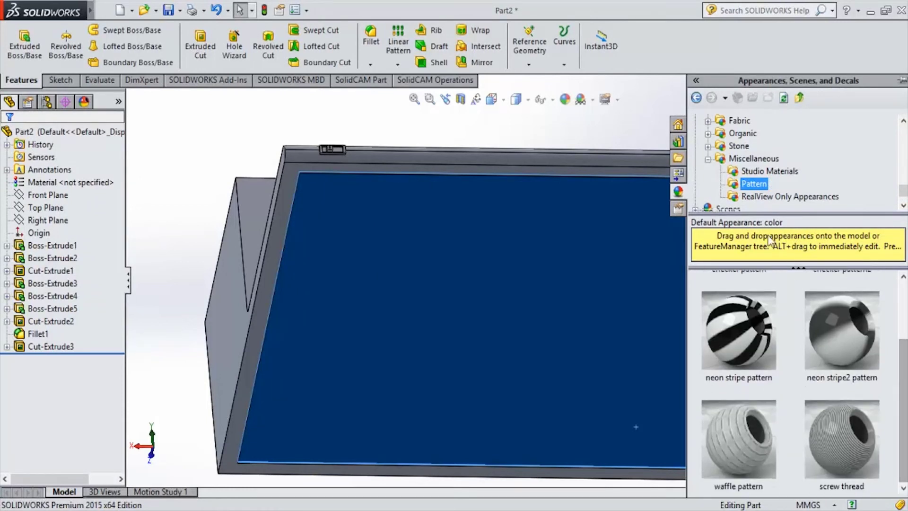
pyautogui.click(755, 172)
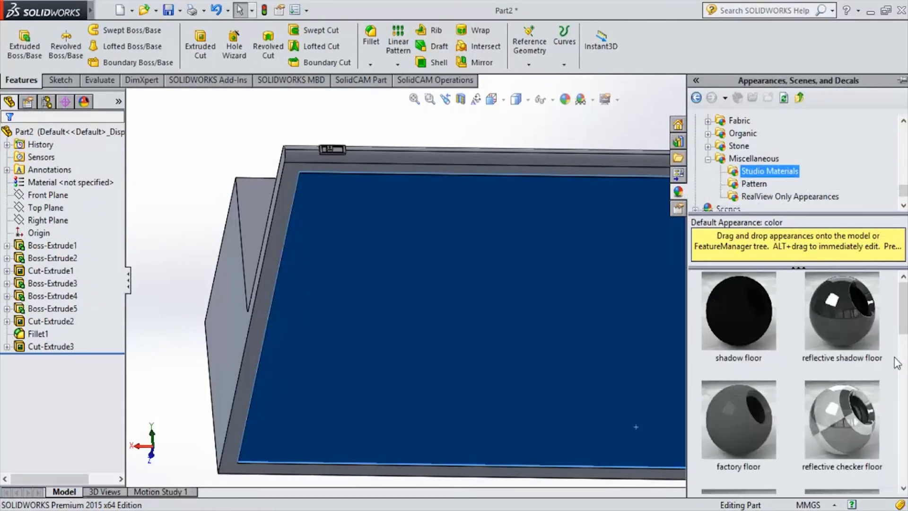
pyautogui.scroll(-3, 795, 378)
pyautogui.scroll(-3, 795, 379)
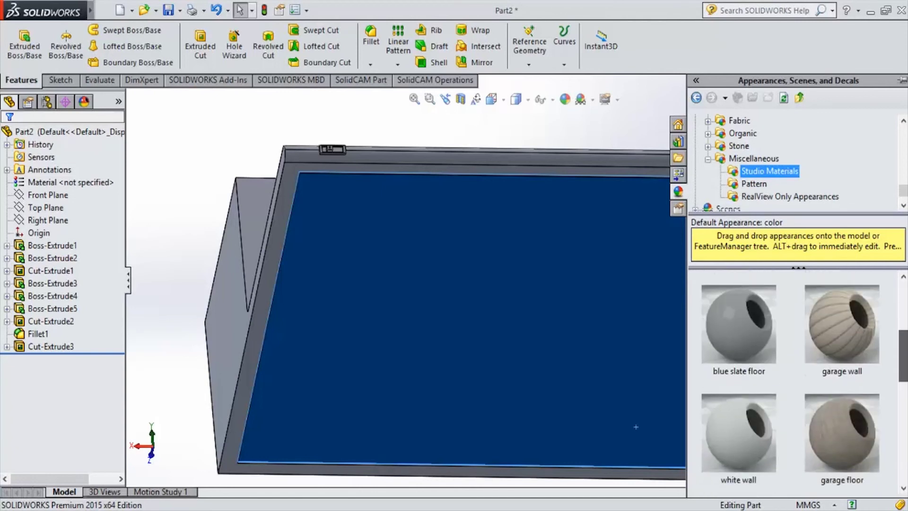
pyautogui.scroll(-3, 795, 378)
pyautogui.scroll(-2, 794, 378)
pyautogui.scroll(-1, 794, 379)
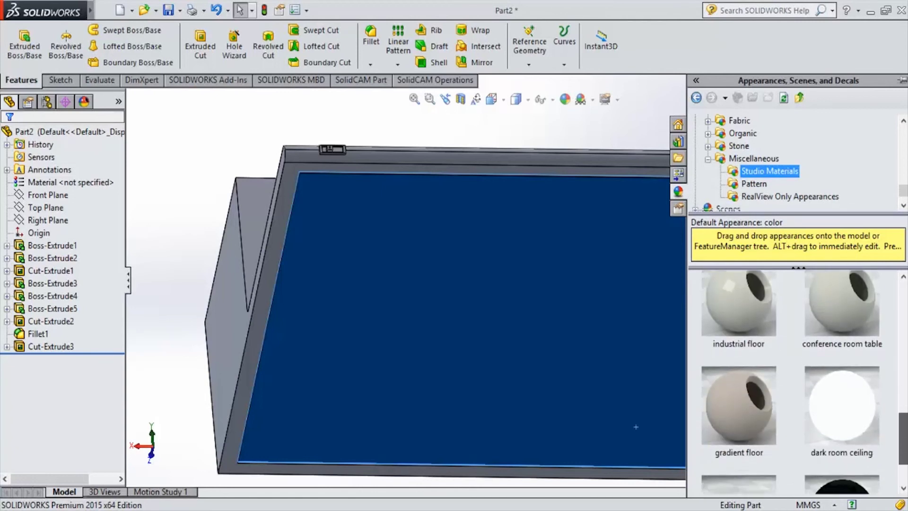
pyautogui.scroll(-2, 795, 379)
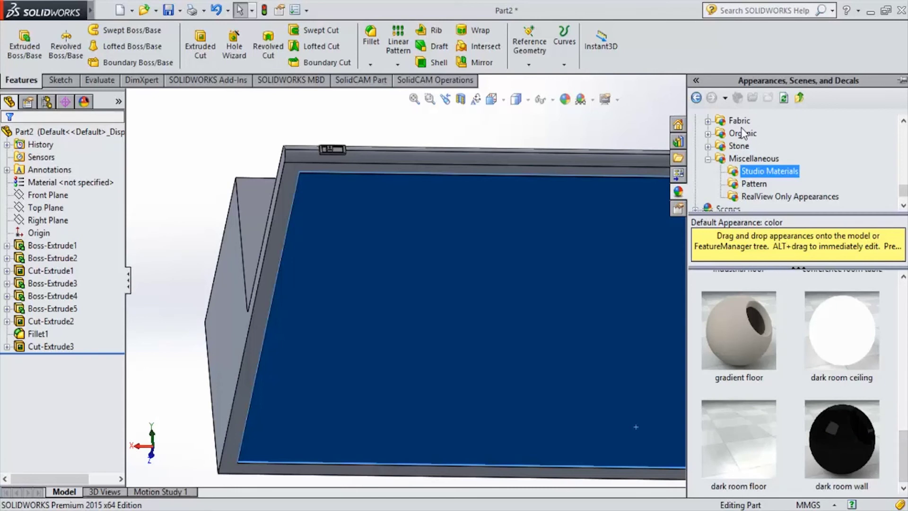
# Preview the Fabric > Carpet appearance carpet color1 on the blue front face
pyautogui.click(708, 159)
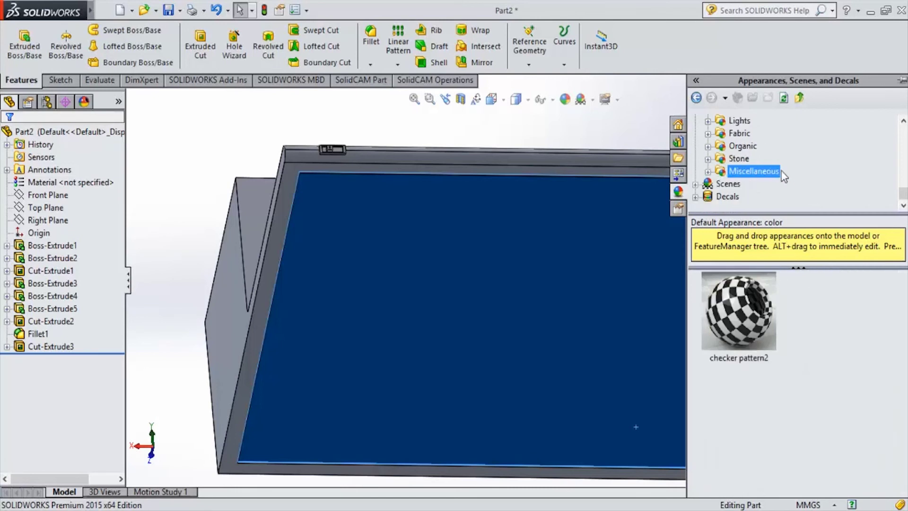
pyautogui.moveTo(905, 194); pyautogui.dragTo(905, 187)
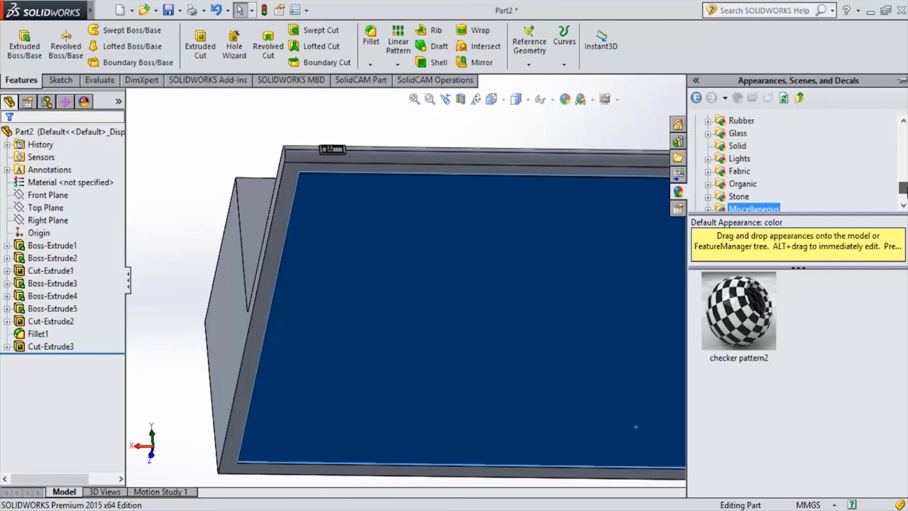
pyautogui.click(708, 172)
pyautogui.click(752, 187)
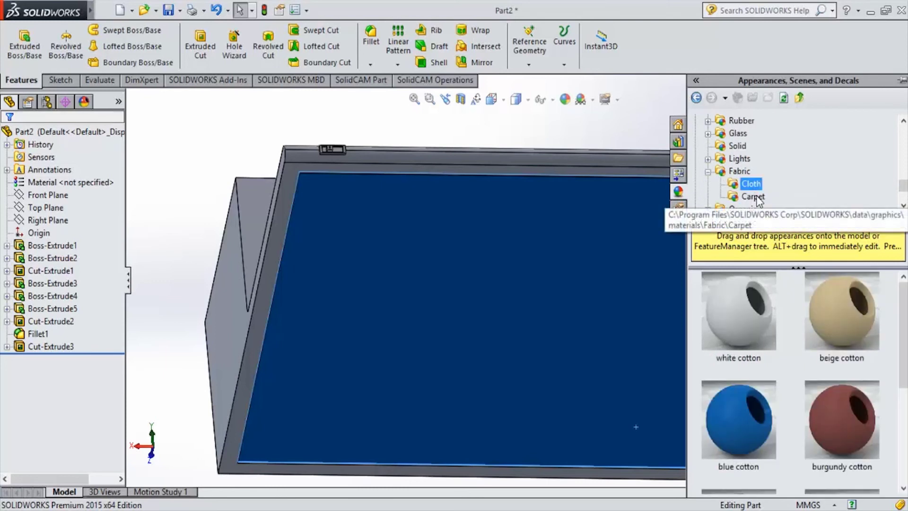
pyautogui.click(754, 197)
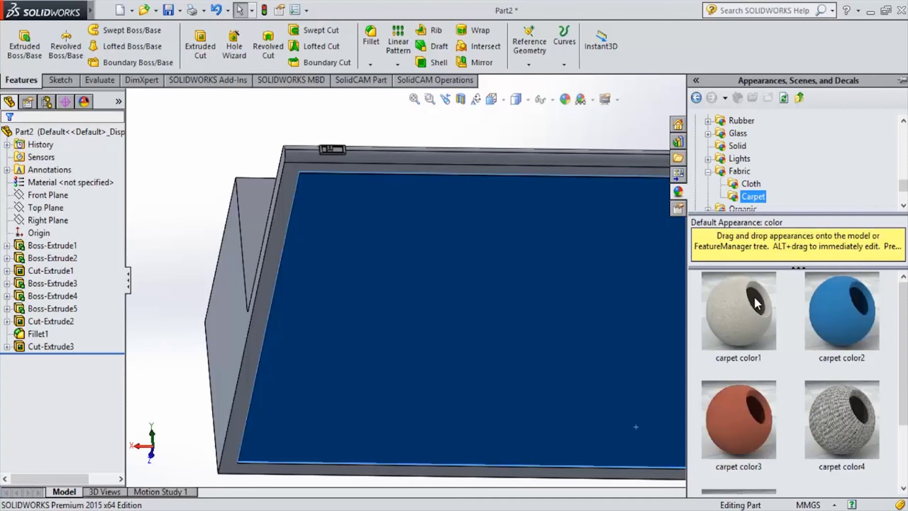
pyautogui.moveTo(748, 303); pyautogui.dragTo(575, 340)
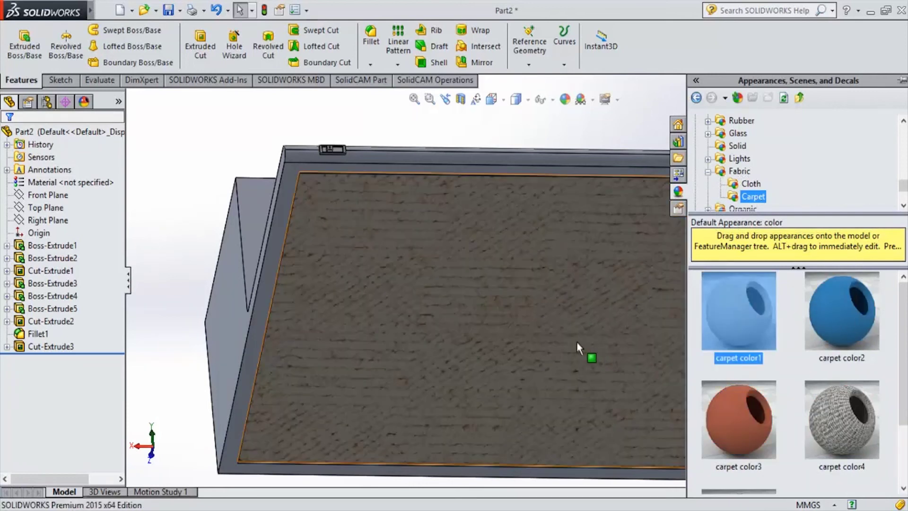
# Apply the burlap appearance from Fabric > Cloth to the large front face, replacing carpet
pyautogui.scroll(-2, 863, 336)
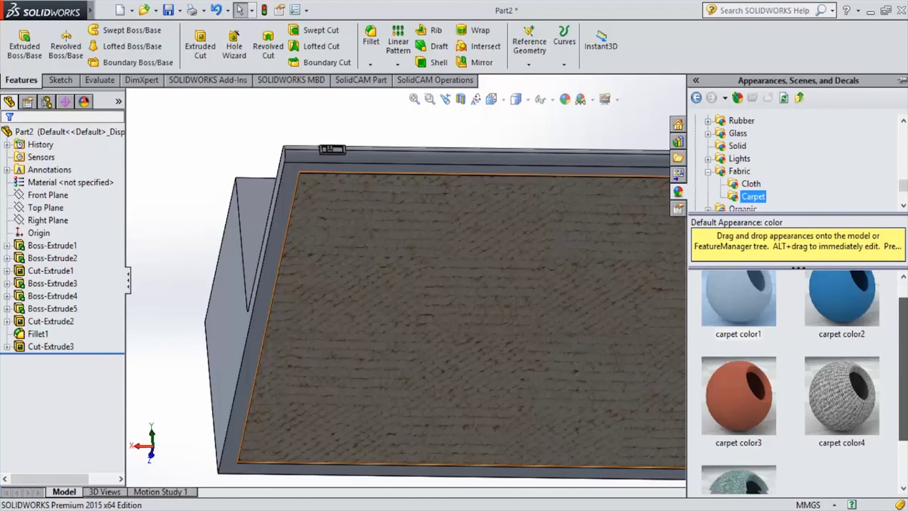
pyautogui.click(750, 186)
pyautogui.scroll(-3, 874, 326)
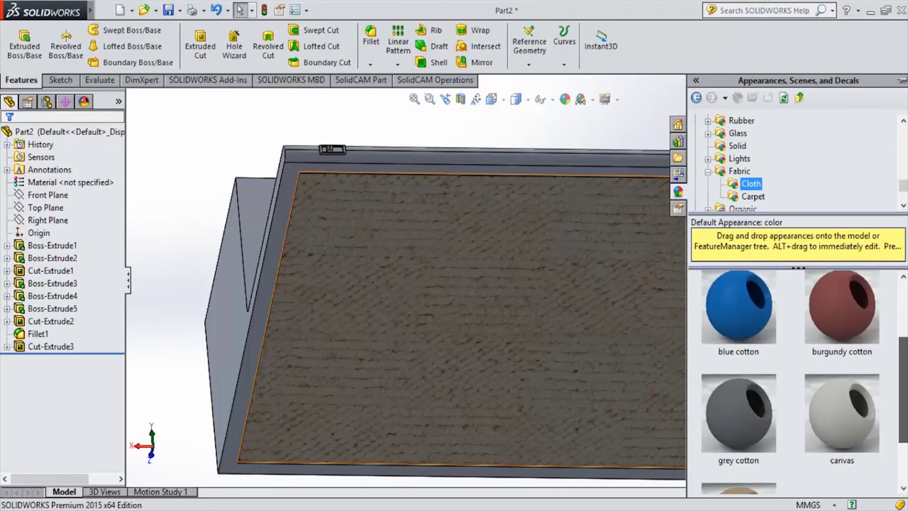
pyautogui.scroll(-1, 874, 326)
pyautogui.moveTo(748, 433); pyautogui.dragTo(539, 374)
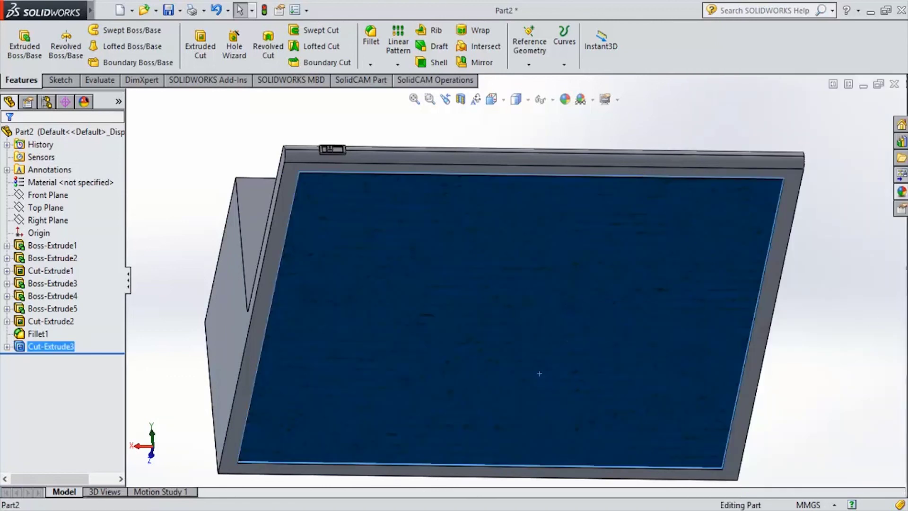
pyautogui.click(903, 193)
# Fit and rotate the range hood to inspect it, then bring up Save As for the part
pyautogui.moveTo(731, 442)
pyautogui.mouseDown()
pyautogui.moveTo(636, 399)
pyautogui.moveTo(671, 410)
pyautogui.moveTo(663, 408)
pyautogui.mouseUp()
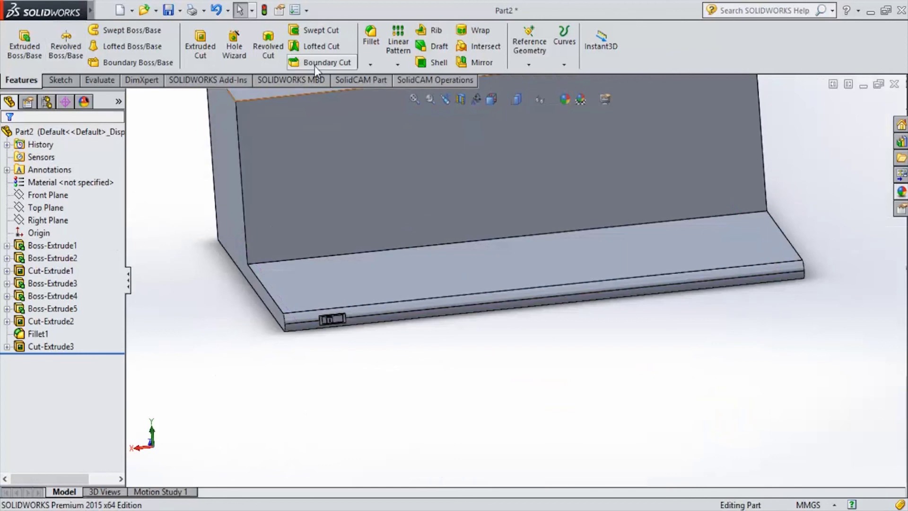
pyautogui.press('f')
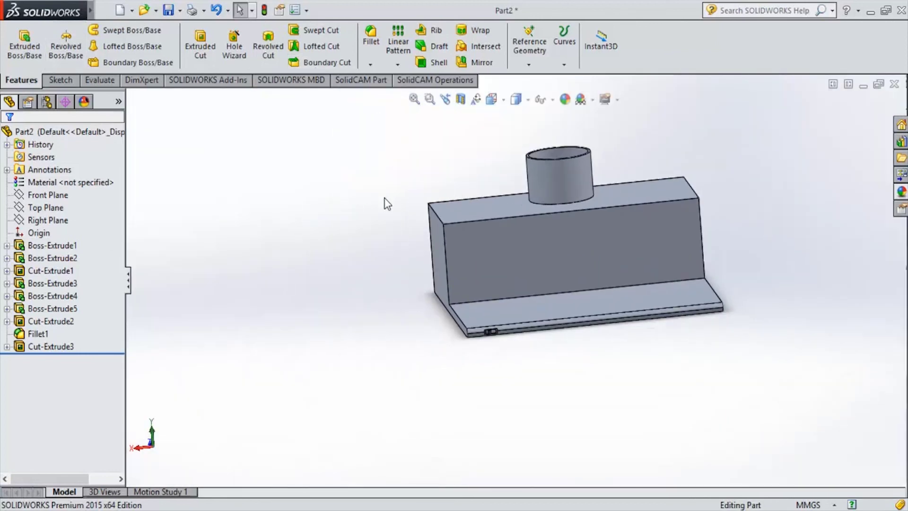
pyautogui.press('Down')
pyautogui.press('Up')
pyautogui.press('Right')
pyautogui.press('Right')
pyautogui.press('Right')
pyautogui.press('Left')
pyautogui.press('Left')
pyautogui.press('Left')
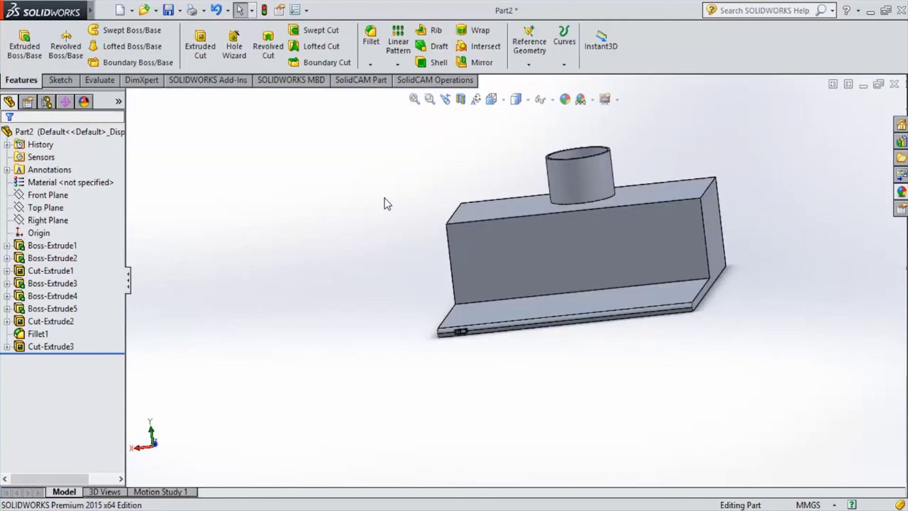
pyautogui.press('Down')
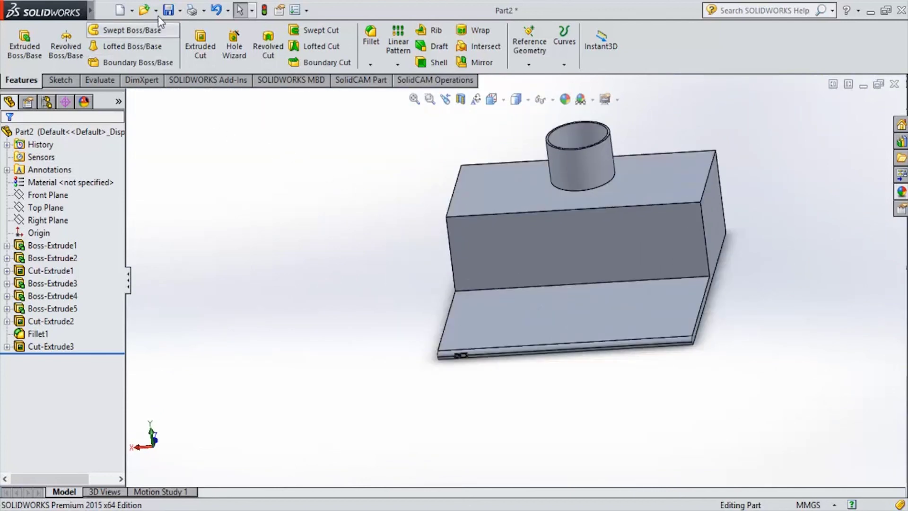
pyautogui.click(179, 10)
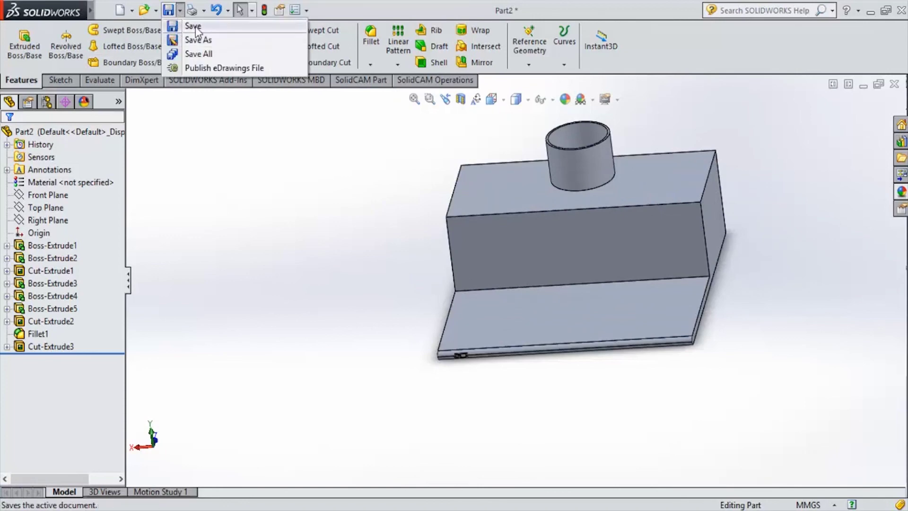
pyautogui.click(190, 41)
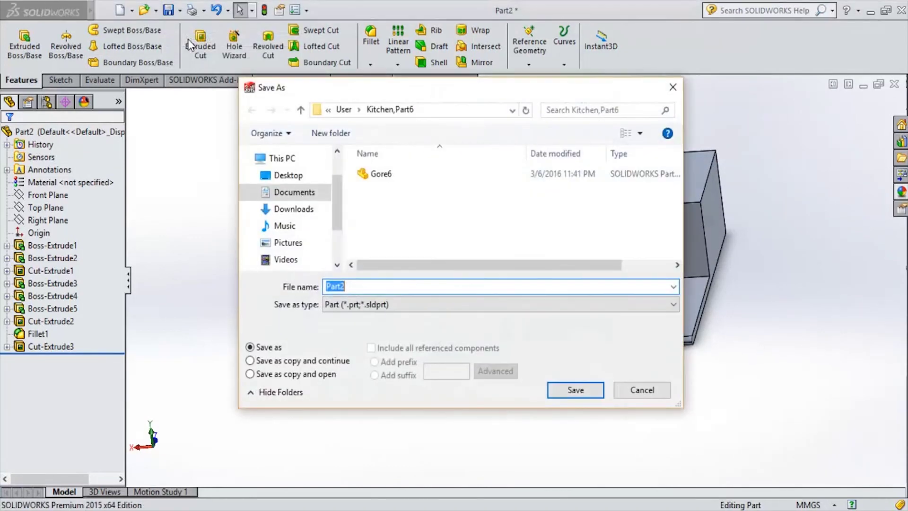